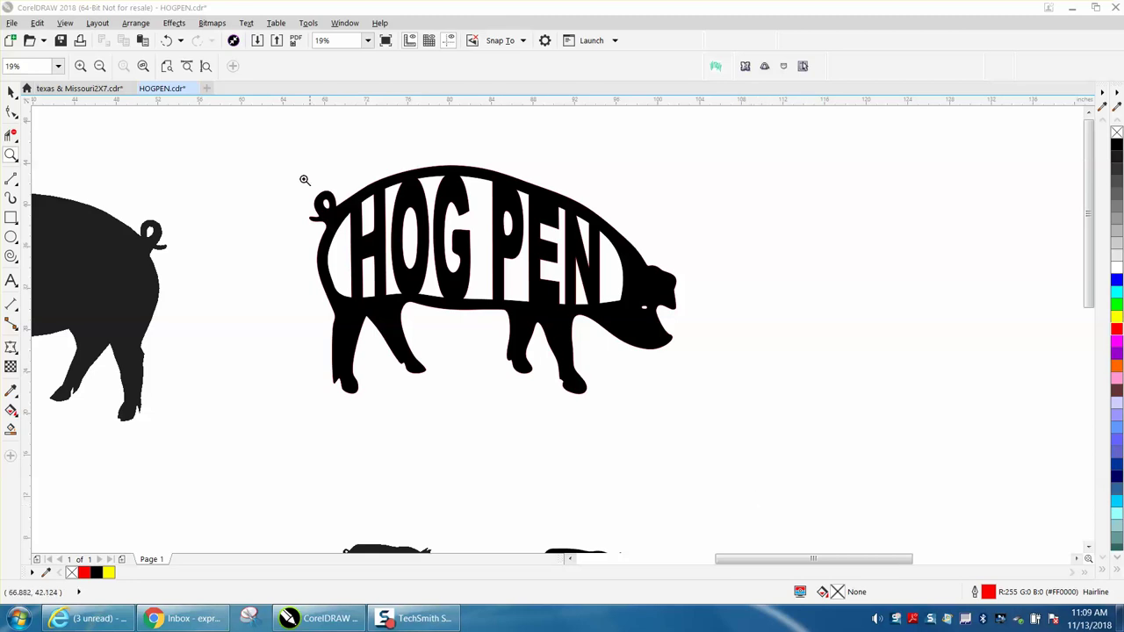
# Survey the hog drawings, then zoom close onto the plain red hog outline.
pyautogui.moveTo(299, 156); pyautogui.dragTo(777, 464)
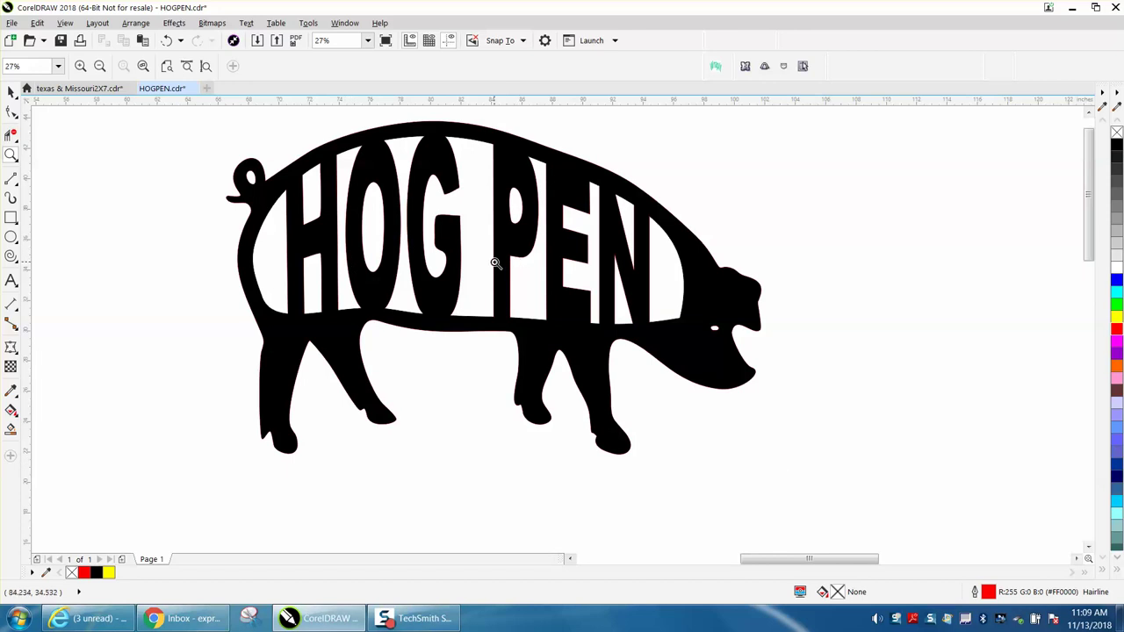
pyautogui.scroll(-2, 494, 264)
pyautogui.scroll(-2, 494, 265)
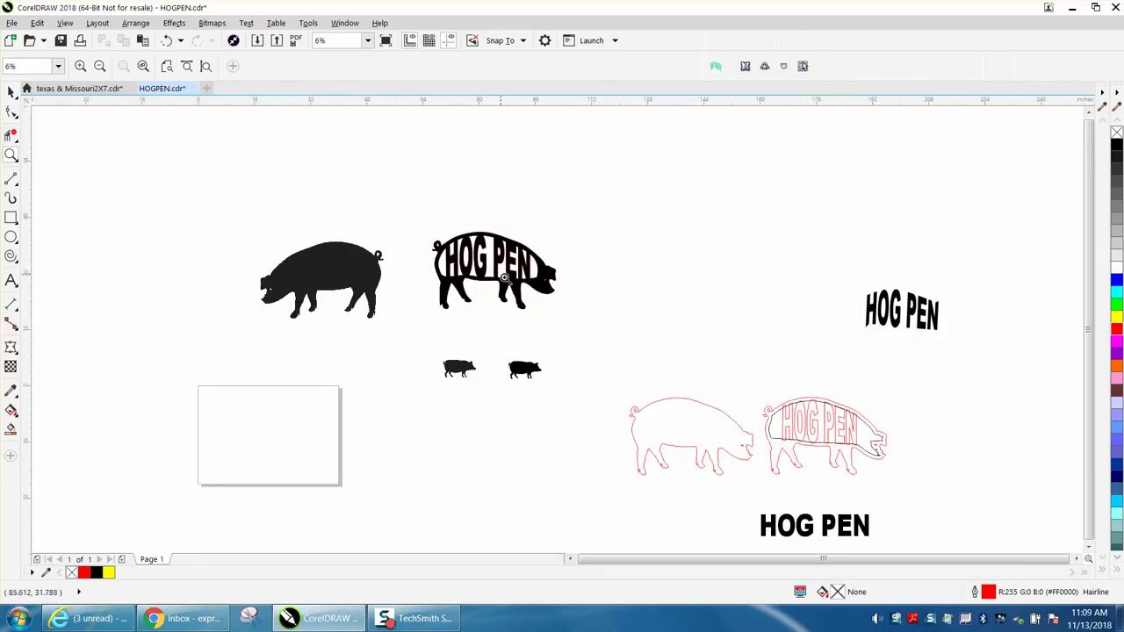
pyautogui.moveTo(625, 378); pyautogui.dragTo(756, 482)
pyautogui.scroll(-5, 454, 324)
pyautogui.moveTo(231, 225); pyautogui.dragTo(366, 284)
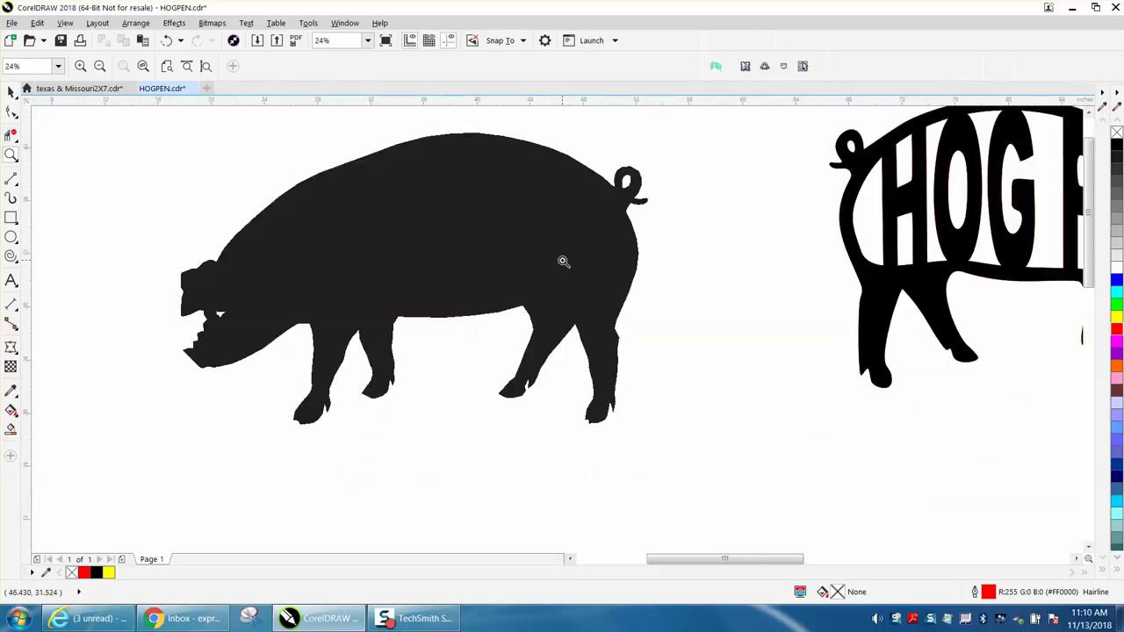
pyautogui.scroll(-6, 563, 260)
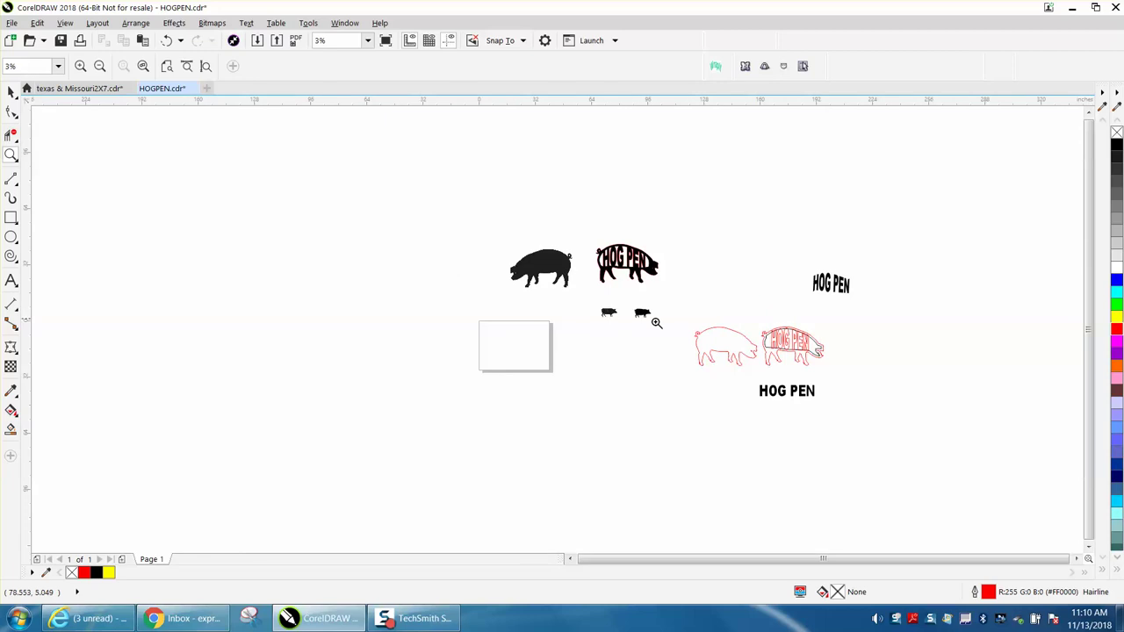
pyautogui.moveTo(685, 322); pyautogui.dragTo(764, 361)
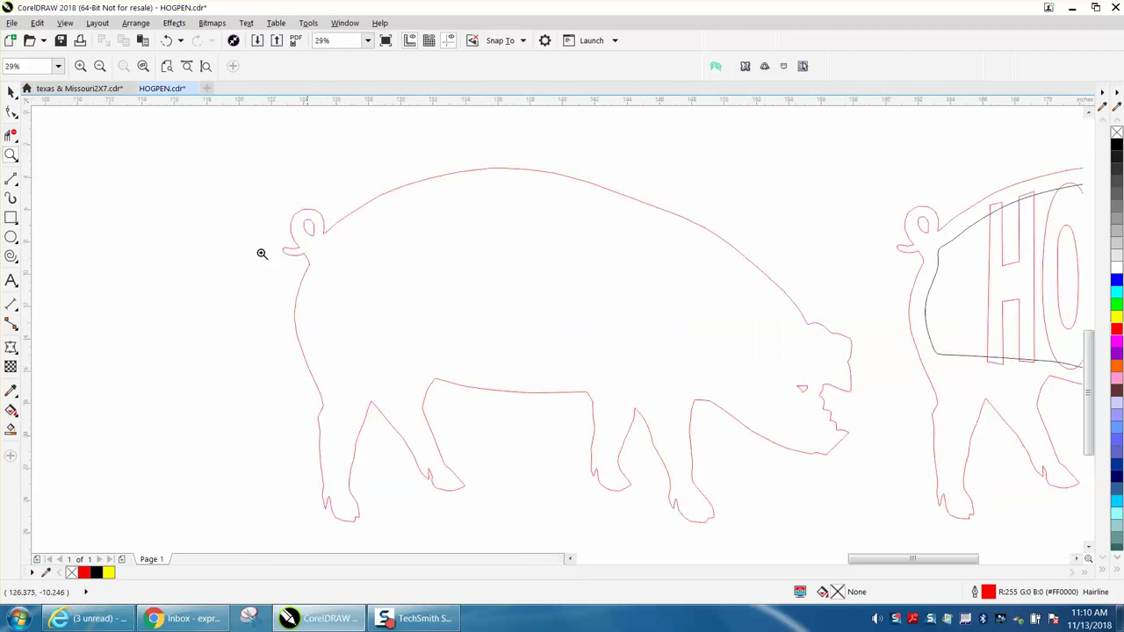
# Select the red hog outline, show its 206 nodes, and zoom in on the curly tail.
pyautogui.click(11, 91)
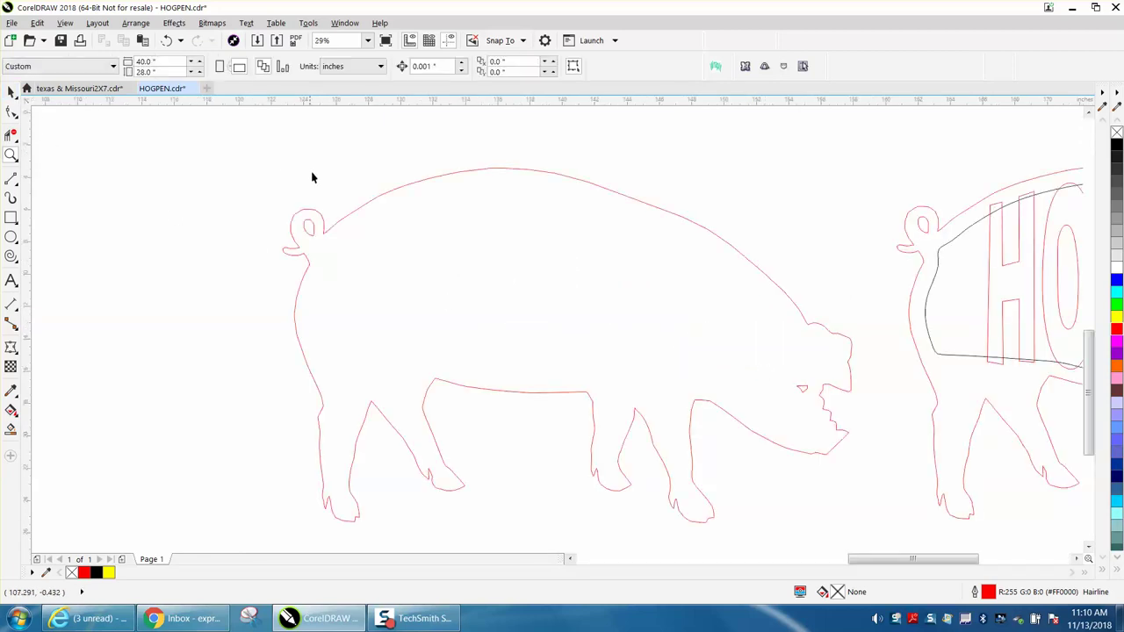
pyautogui.click(365, 204)
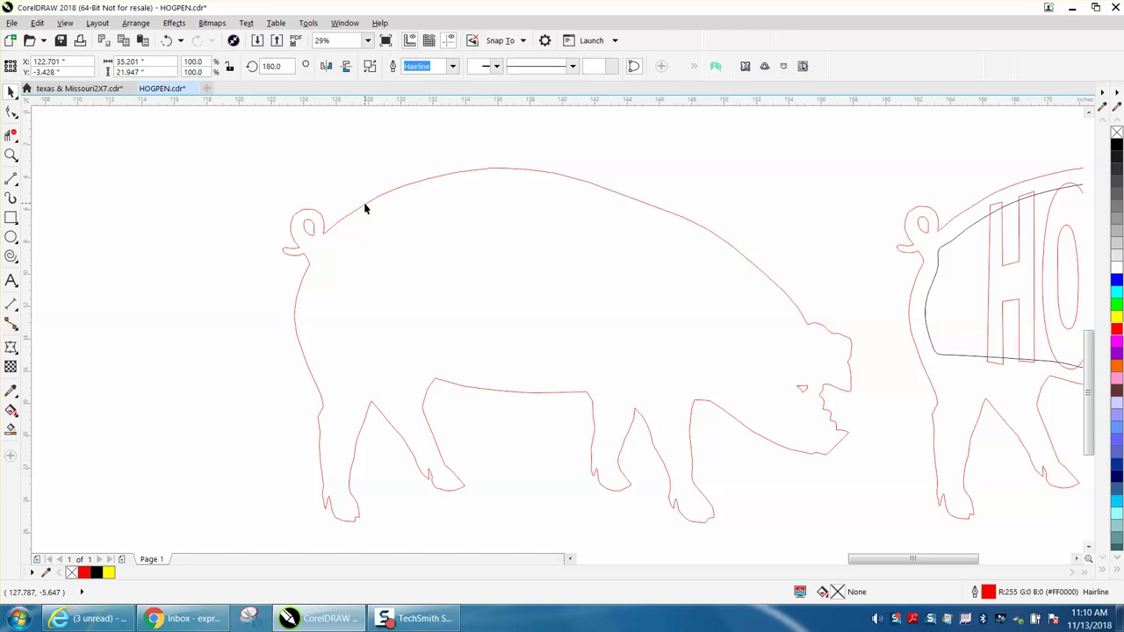
pyautogui.click(12, 111)
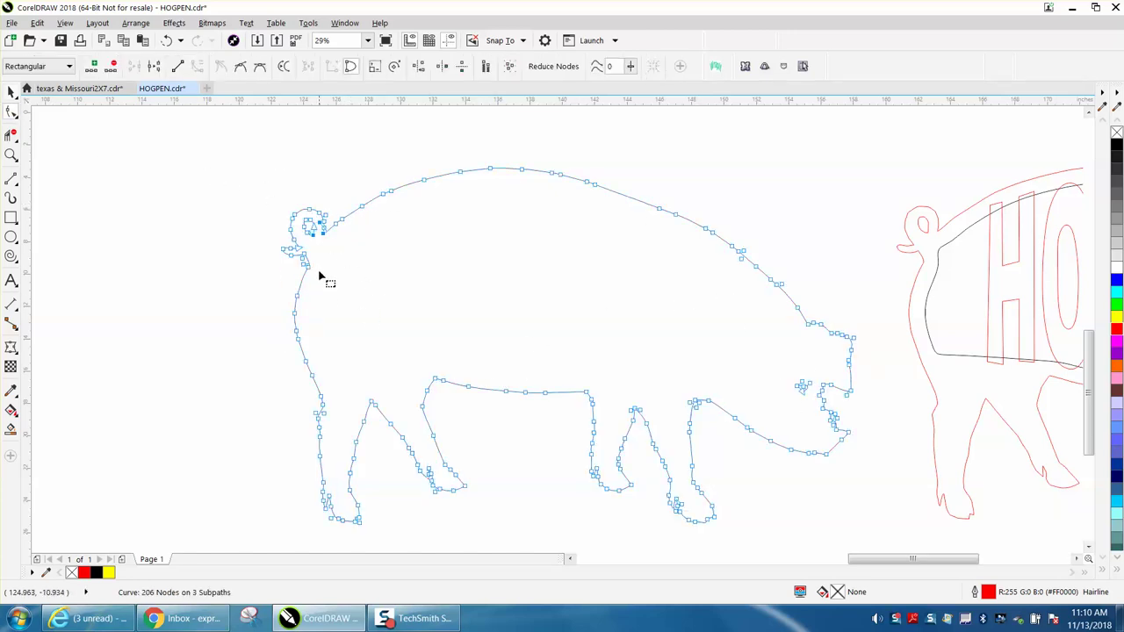
pyautogui.click(11, 153)
pyautogui.click(405, 275)
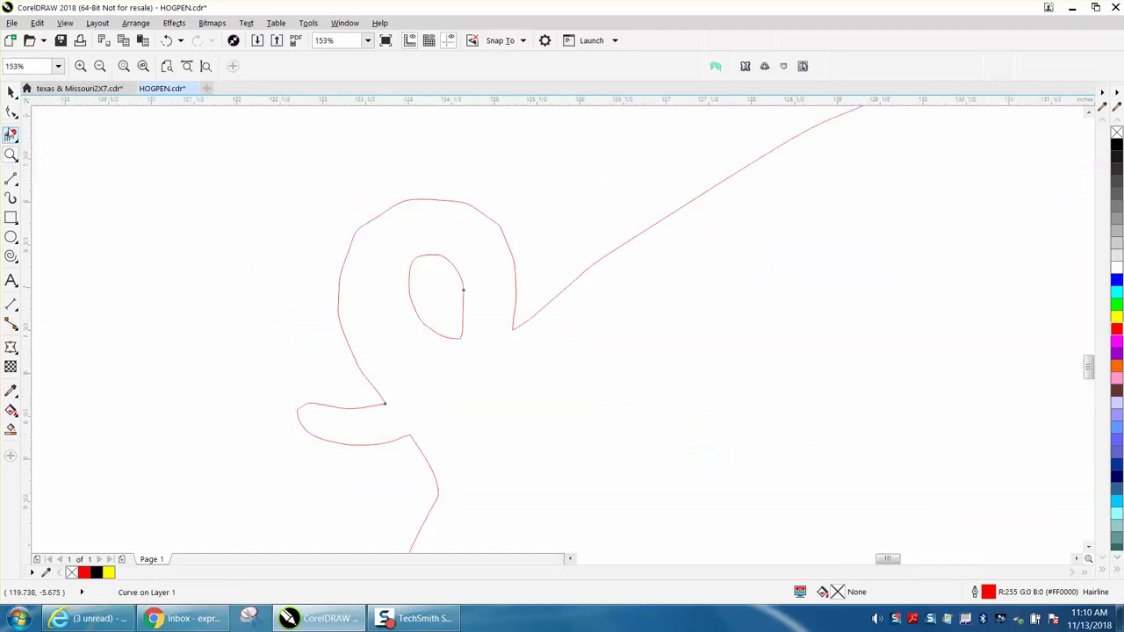
pyautogui.click(12, 112)
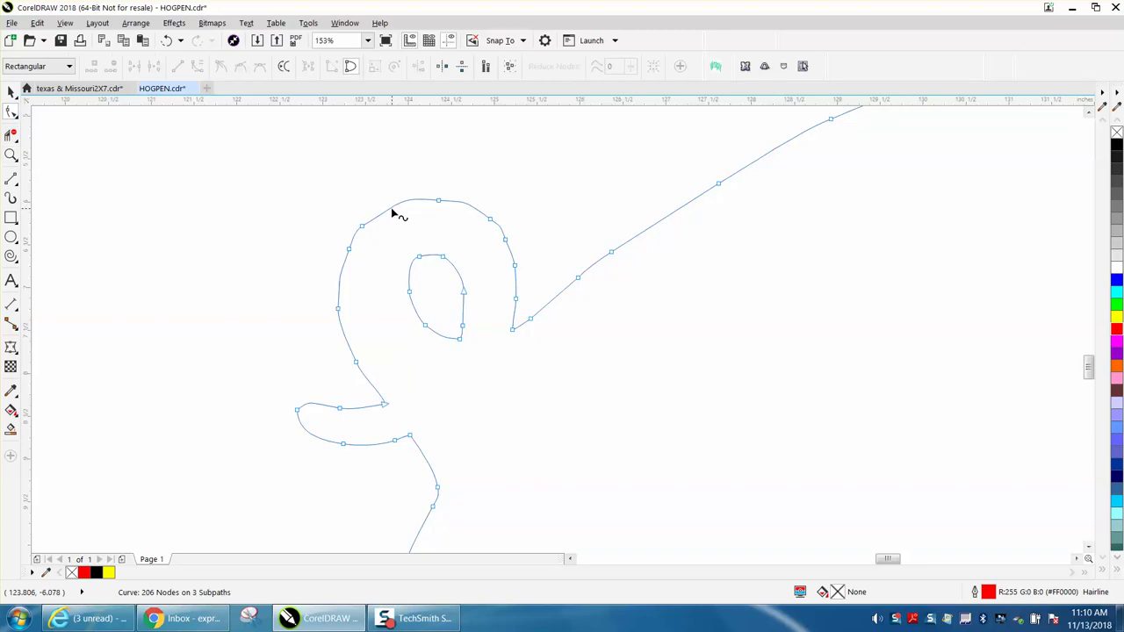
# Smooth the tail loop's top-left bump and left side with a 1.0" Smooth tool nib.
pyautogui.click(13, 114)
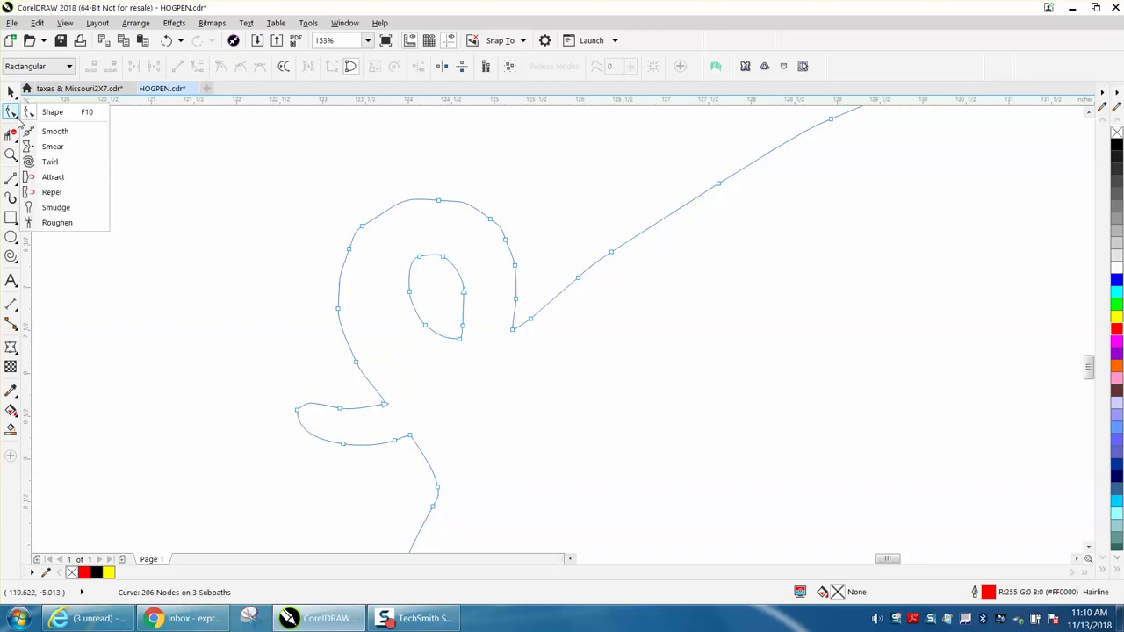
pyautogui.click(58, 132)
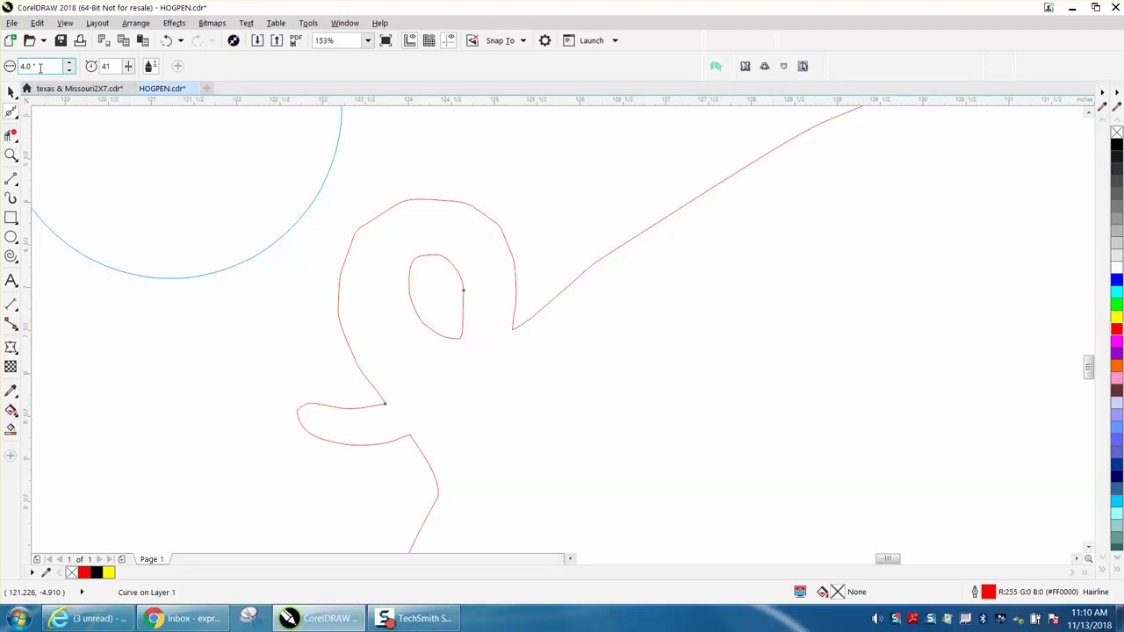
pyautogui.write('1')
pyautogui.press('Return')
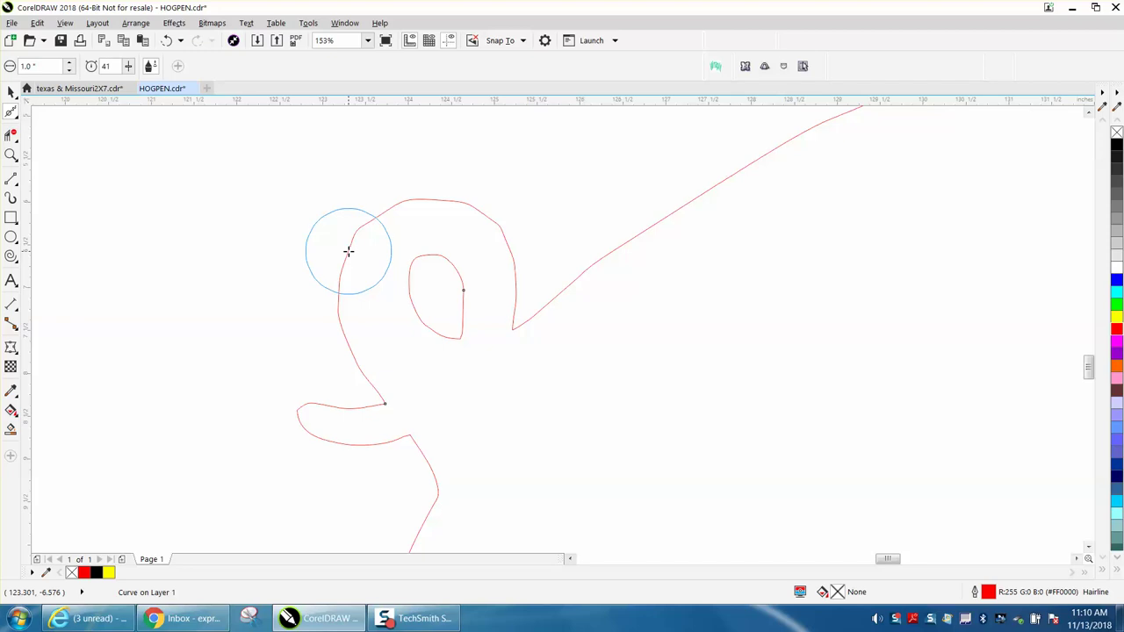
pyautogui.moveTo(348, 251)
pyautogui.mouseDown()
pyautogui.moveTo(399, 202)
pyautogui.moveTo(467, 207)
pyautogui.moveTo(507, 237)
pyautogui.moveTo(447, 189)
pyautogui.moveTo(422, 195)
pyautogui.mouseUp()
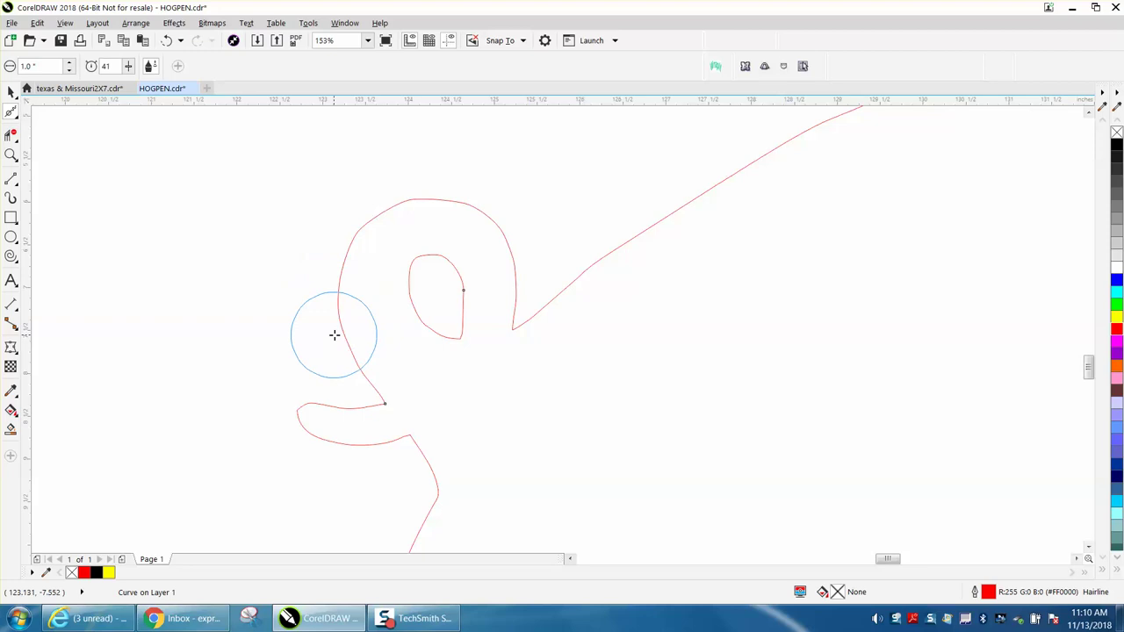
pyautogui.moveTo(342, 323)
pyautogui.mouseDown()
pyautogui.moveTo(346, 245)
pyautogui.moveTo(392, 206)
pyautogui.moveTo(474, 236)
pyautogui.mouseUp()
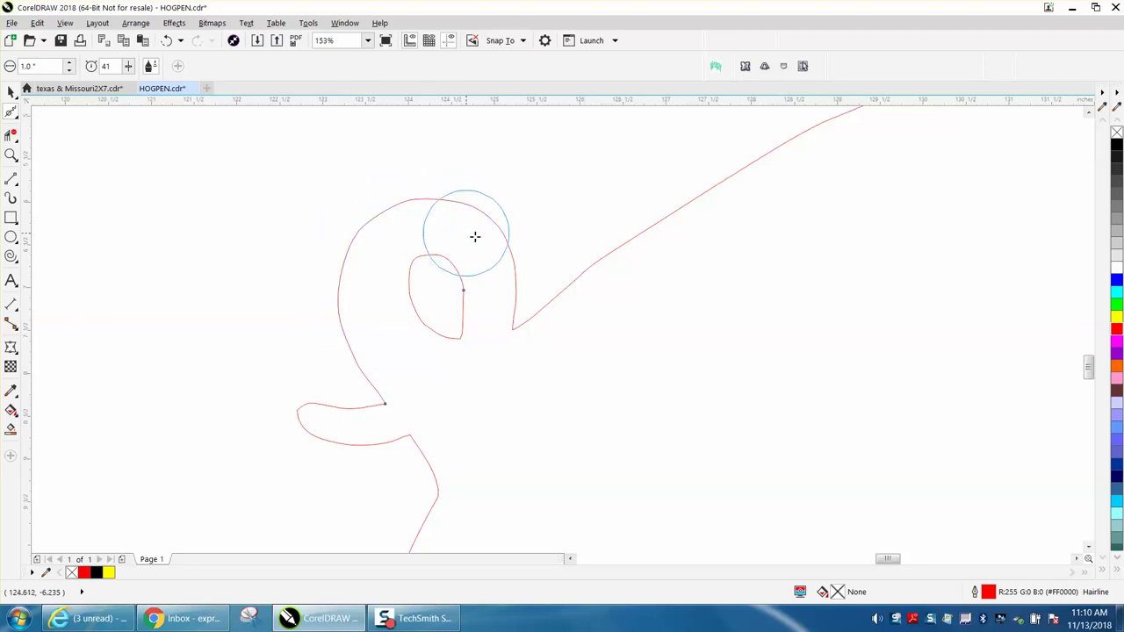
# Smooth the tail loop's top arc and inner loop with a 2.0" nib.
pyautogui.click(53, 65)
pyautogui.write('2')
pyautogui.press('Return')
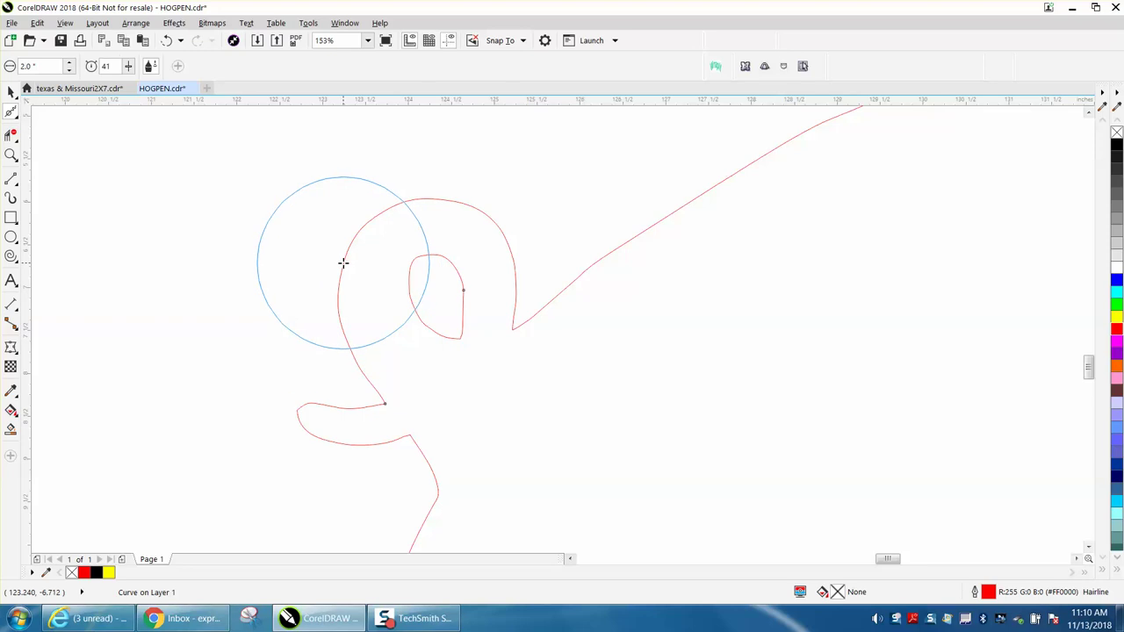
pyautogui.moveTo(344, 260)
pyautogui.mouseDown()
pyautogui.moveTo(361, 223)
pyautogui.moveTo(414, 211)
pyautogui.moveTo(476, 244)
pyautogui.mouseUp()
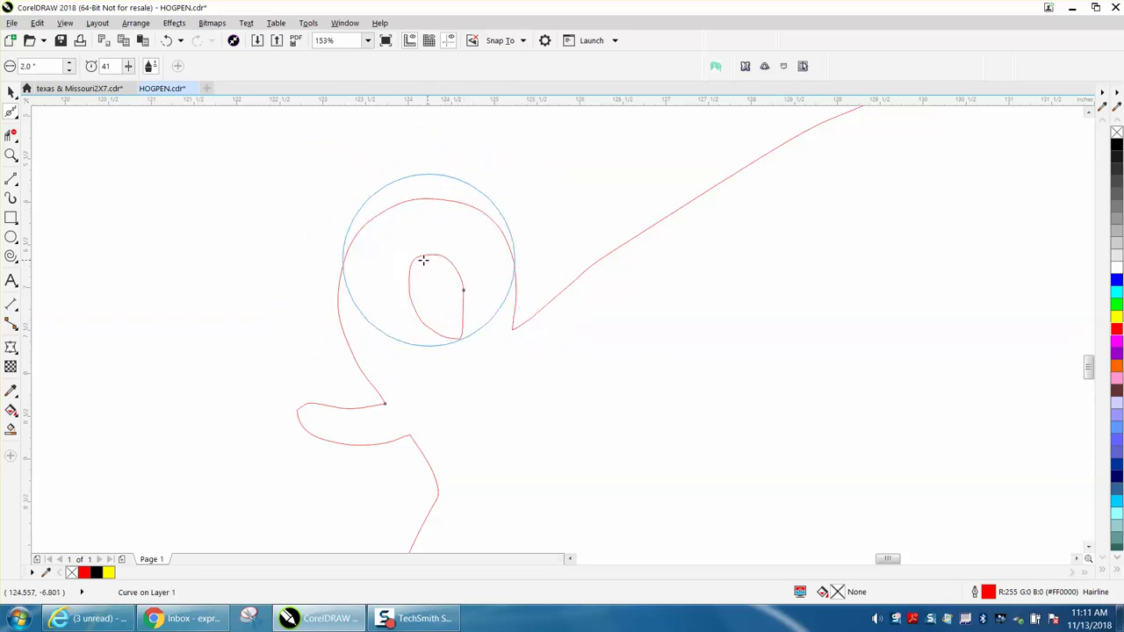
pyautogui.moveTo(466, 305)
pyautogui.mouseDown()
pyautogui.moveTo(459, 269)
pyautogui.moveTo(421, 259)
pyautogui.moveTo(418, 291)
pyautogui.moveTo(449, 335)
pyautogui.mouseUp()
pyautogui.scroll(-8, 351, 302)
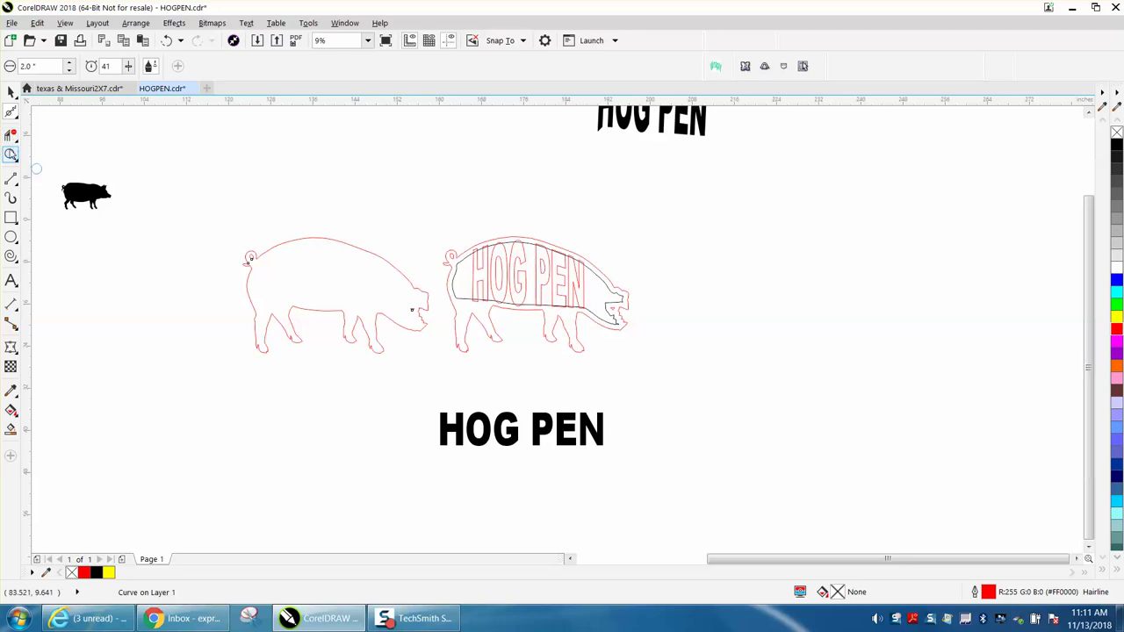
# Add a 1-step, 1.0" inside contour to the left red hog outline.
pyautogui.click(10, 155)
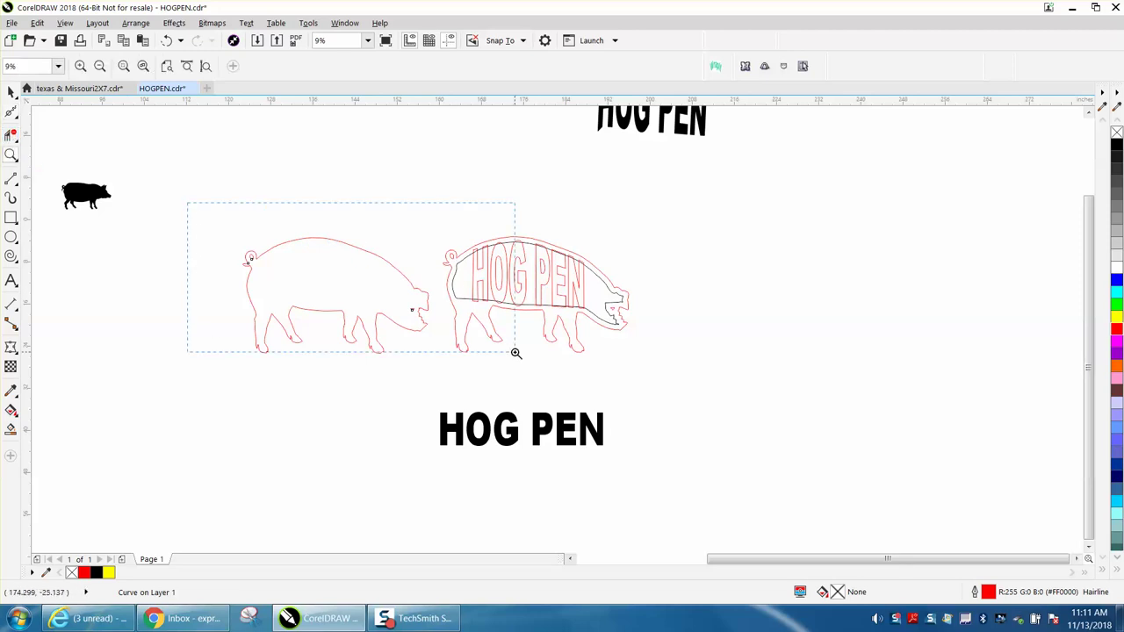
pyautogui.moveTo(515, 352); pyautogui.dragTo(516, 352)
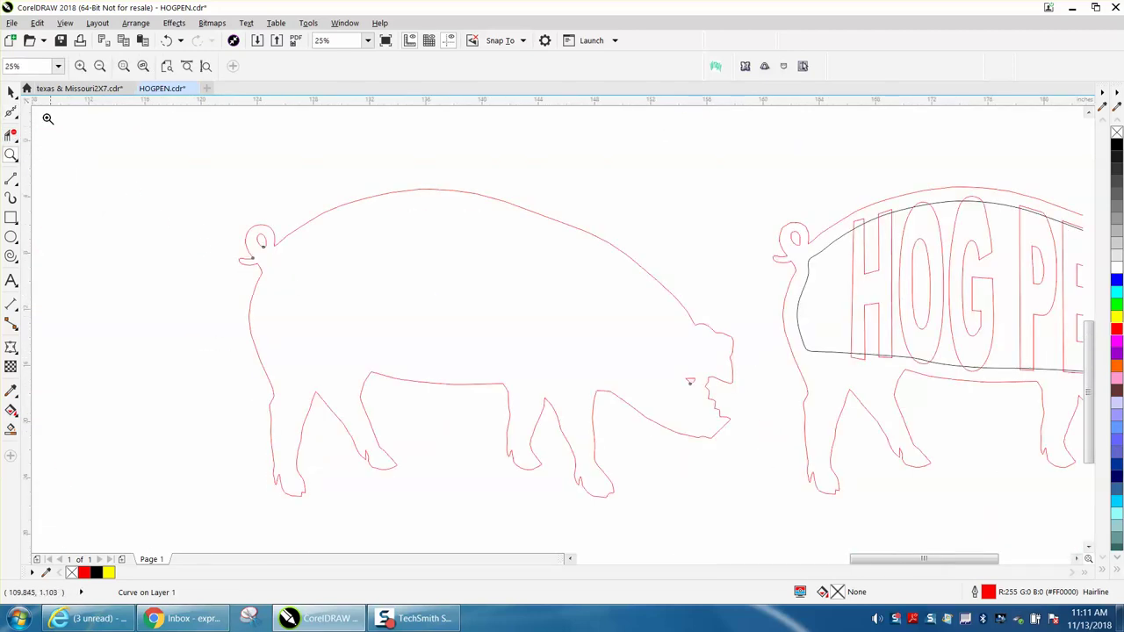
pyautogui.click(11, 91)
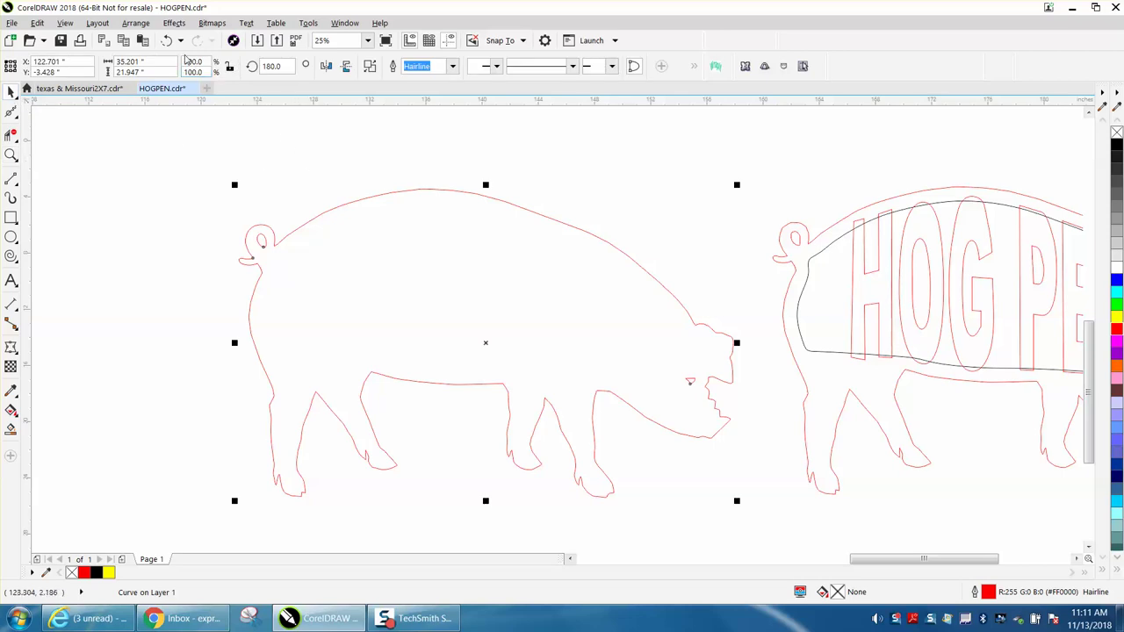
pyautogui.click(172, 23)
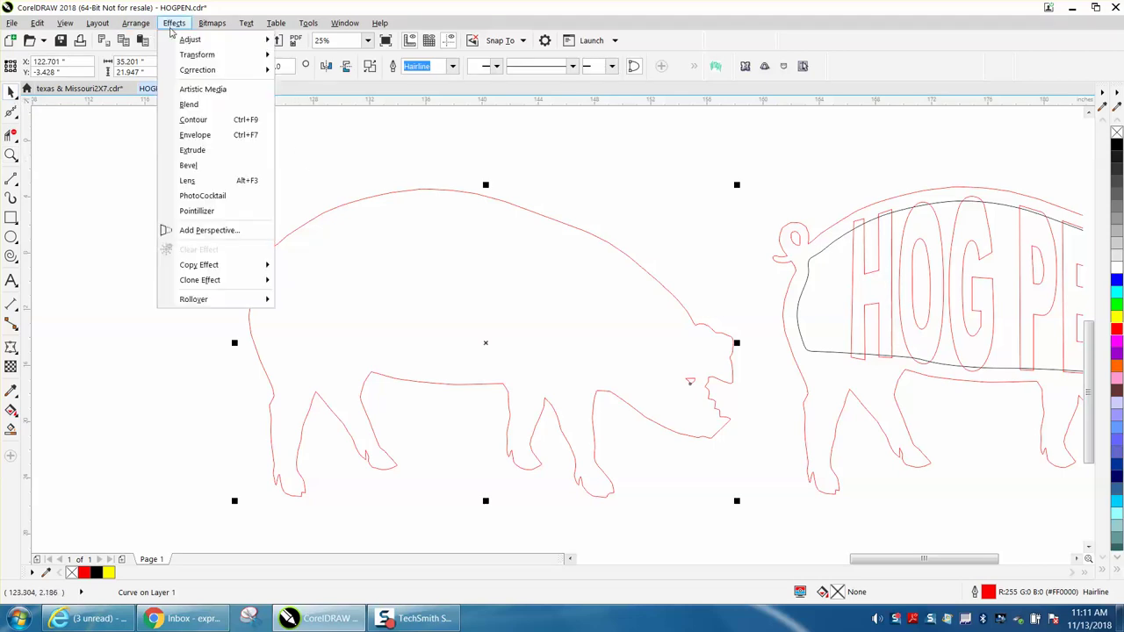
pyautogui.click(193, 119)
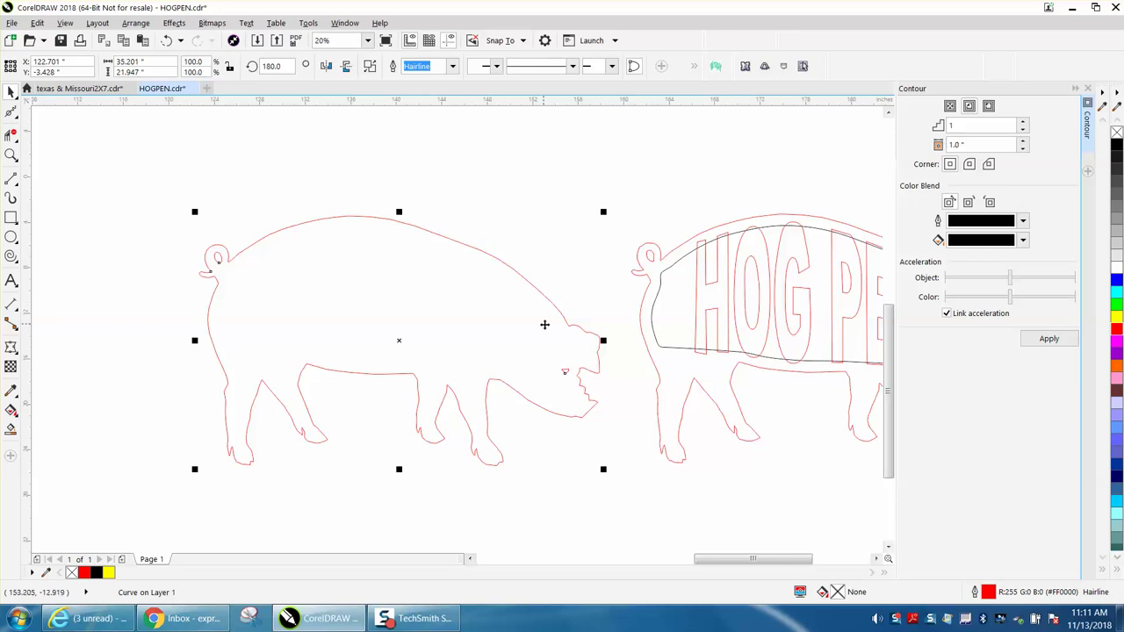
pyautogui.click(1048, 341)
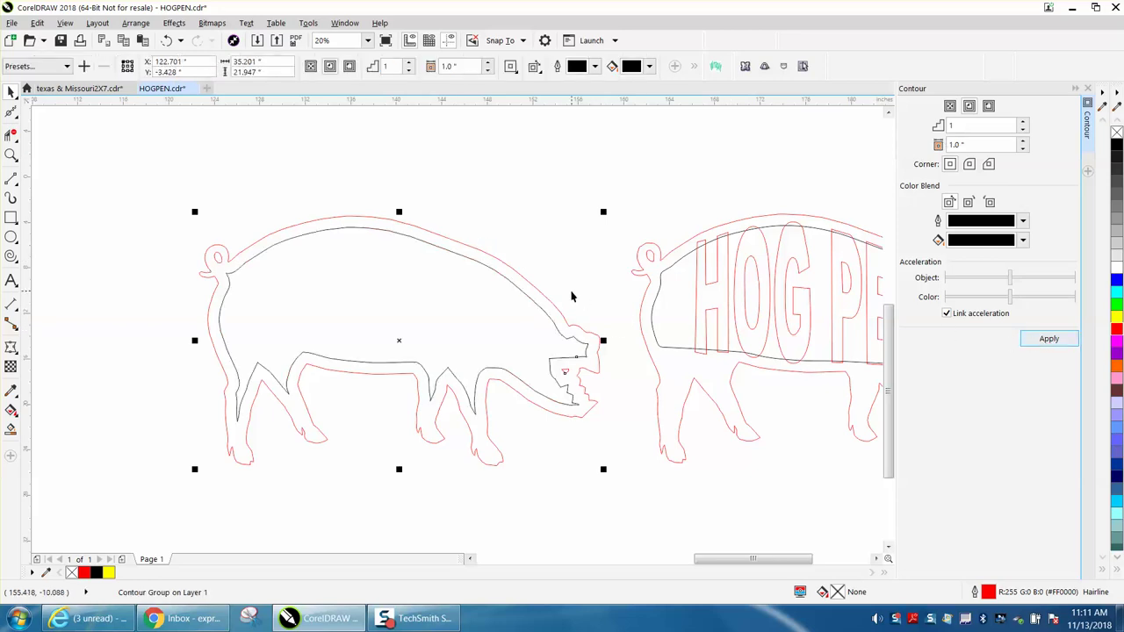
# Break the contour group apart so the black inner line is a separate object.
pyautogui.click(135, 23)
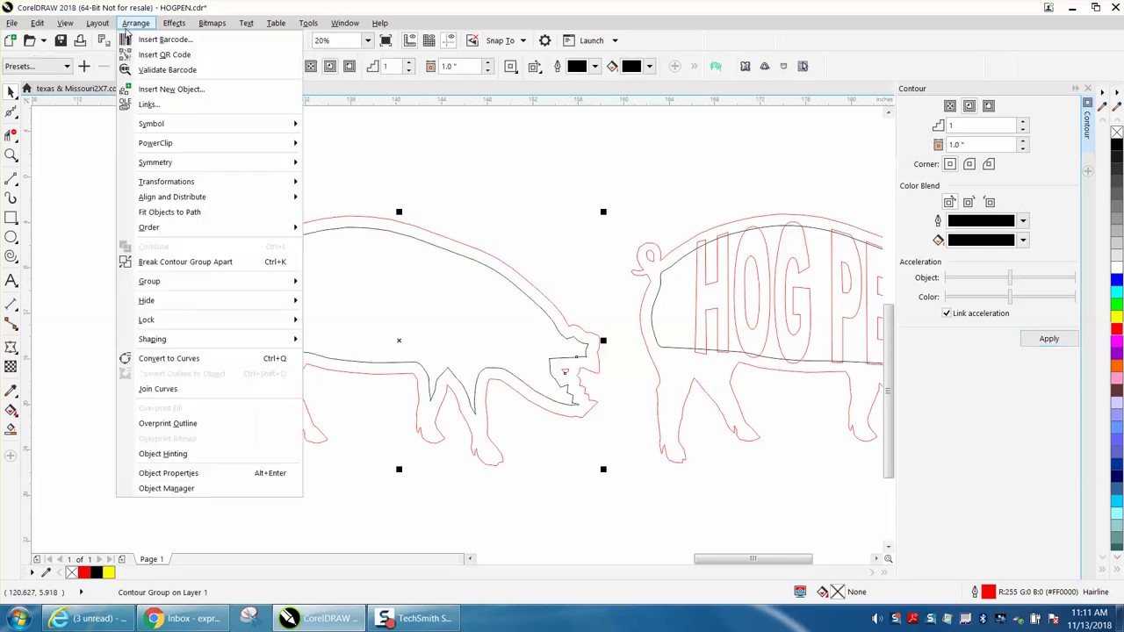
pyautogui.click(208, 261)
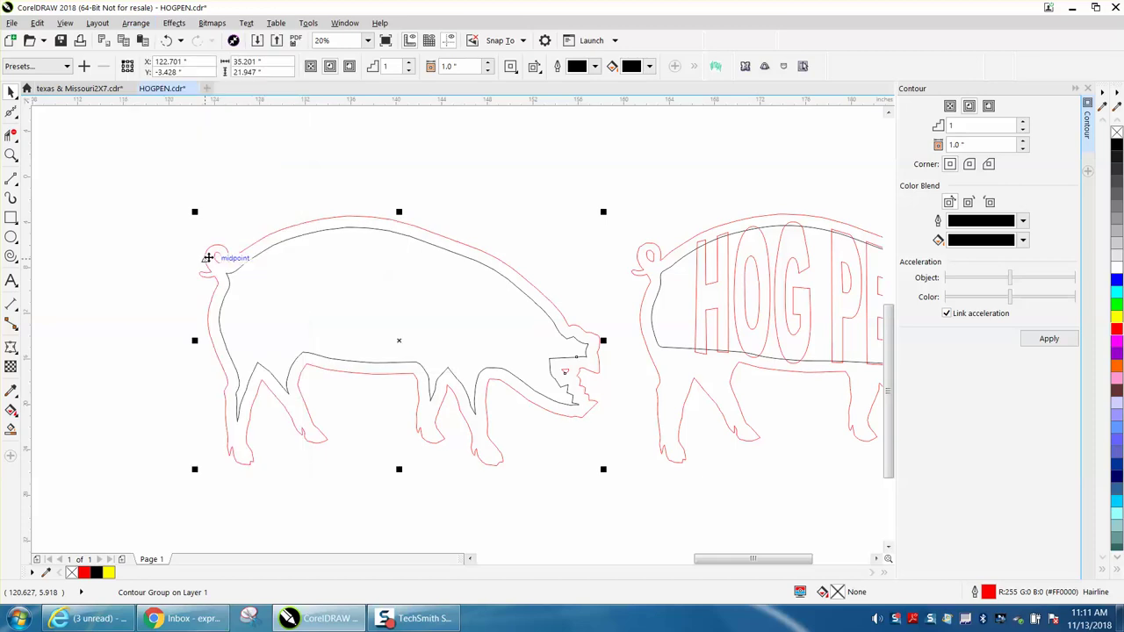
pyautogui.click(187, 230)
# Delete the inner contour's front-leg nodes, cutting the curve from 159 to 132 nodes.
pyautogui.click(260, 255)
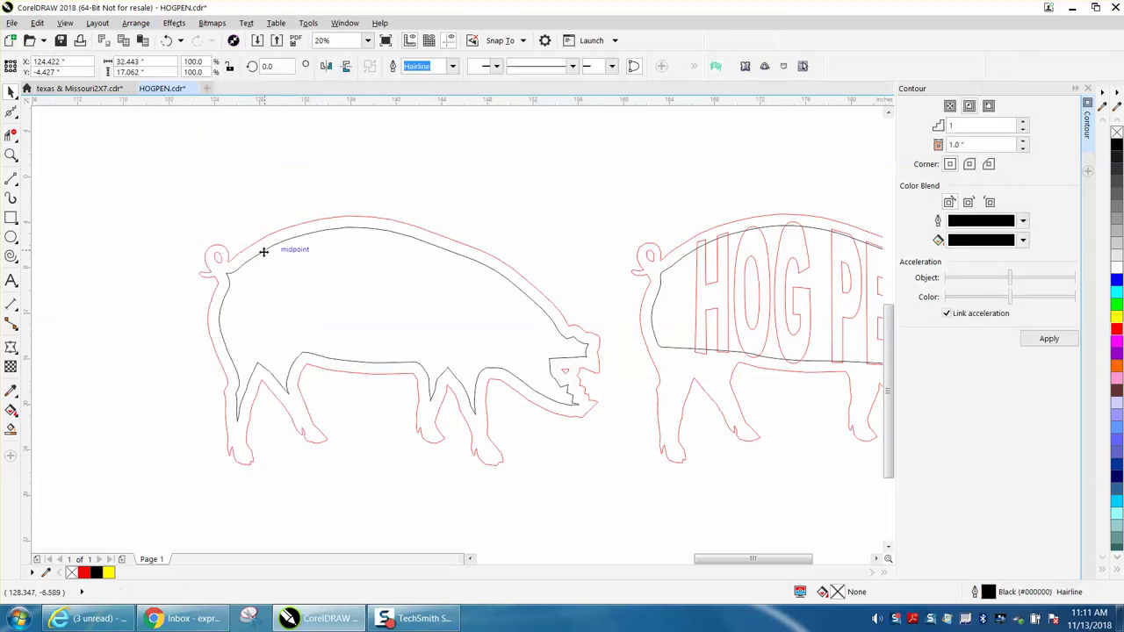
pyautogui.click(11, 91)
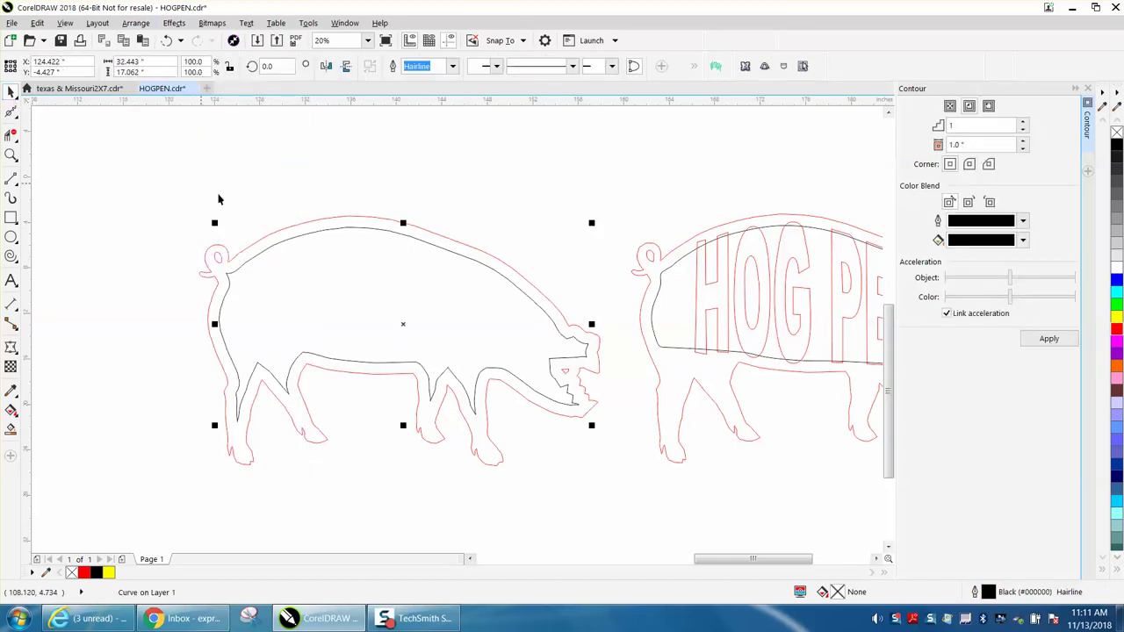
pyautogui.click(10, 112)
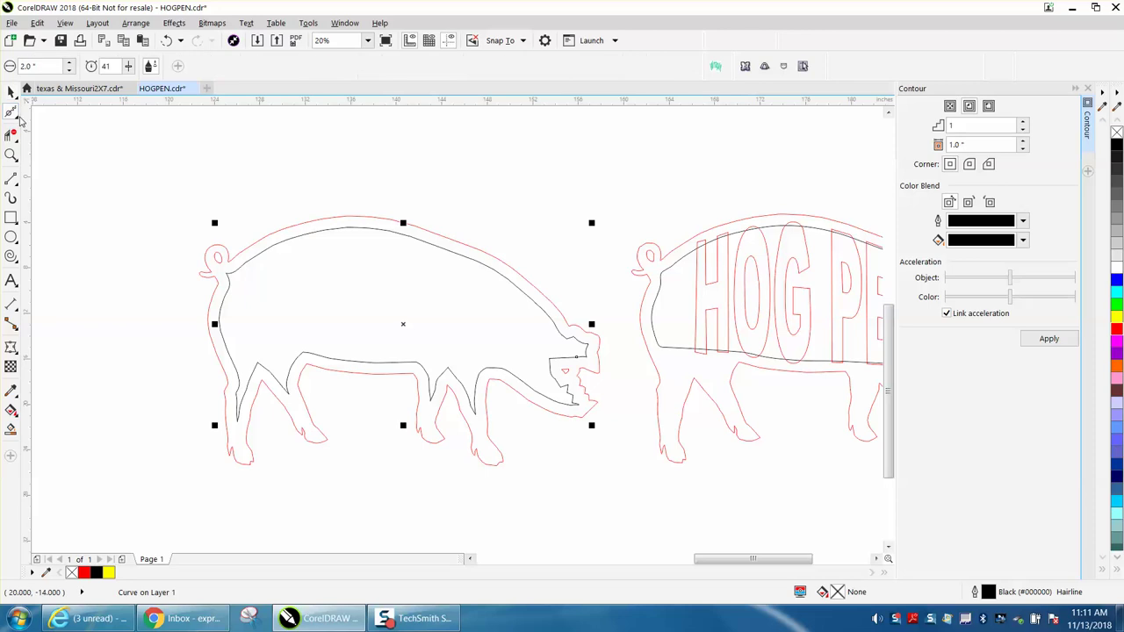
pyautogui.click(16, 117)
pyautogui.click(50, 110)
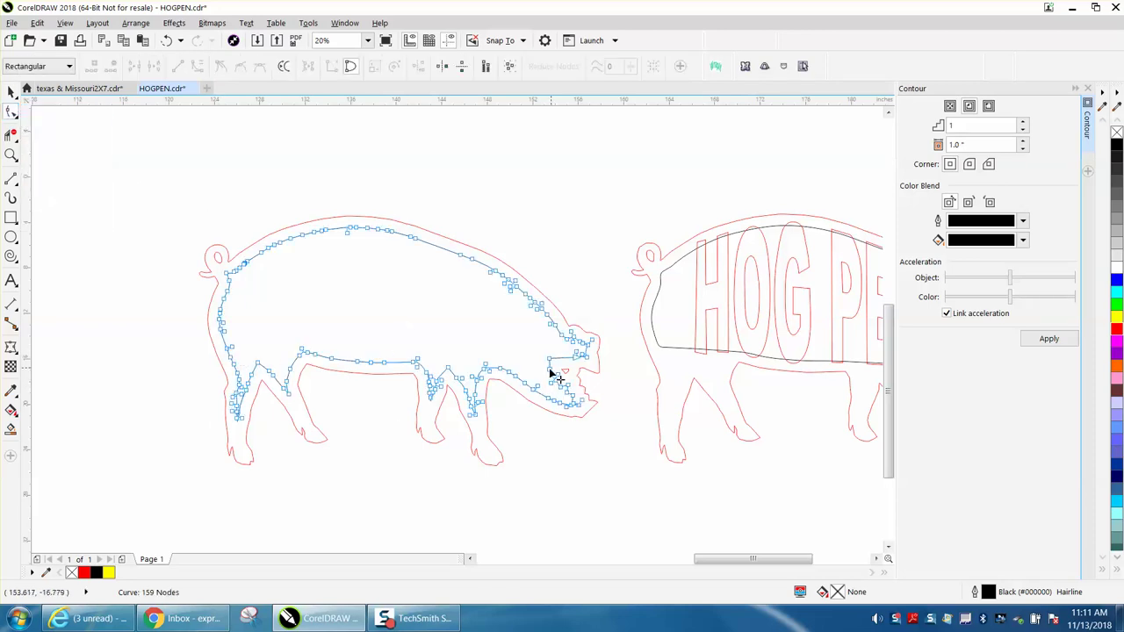
pyautogui.click(11, 154)
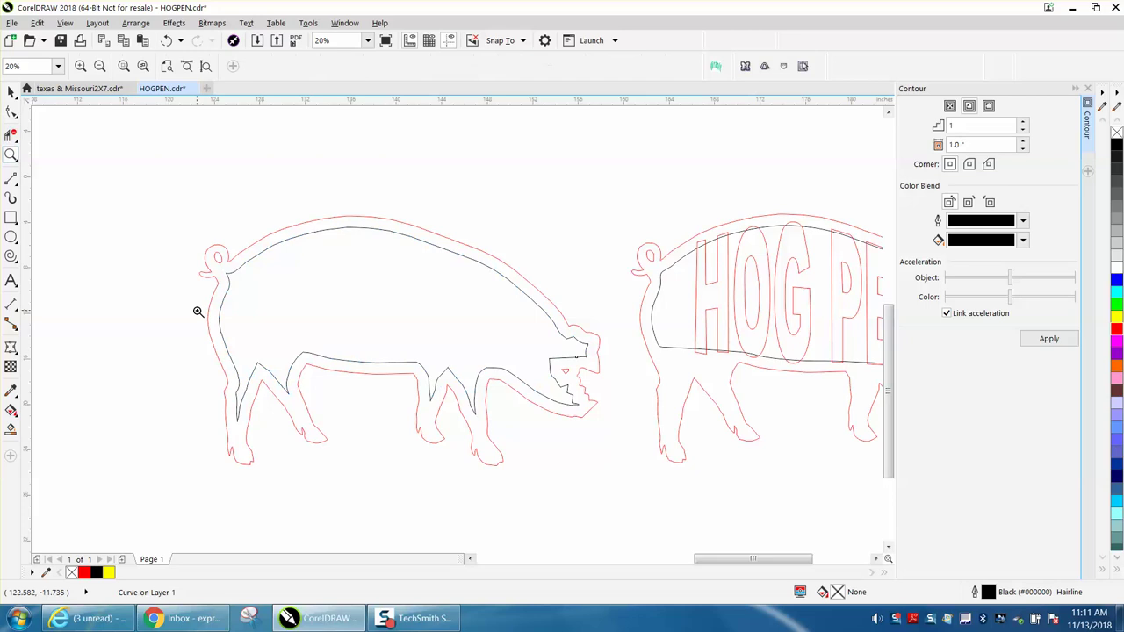
pyautogui.moveTo(195, 316); pyautogui.dragTo(650, 470)
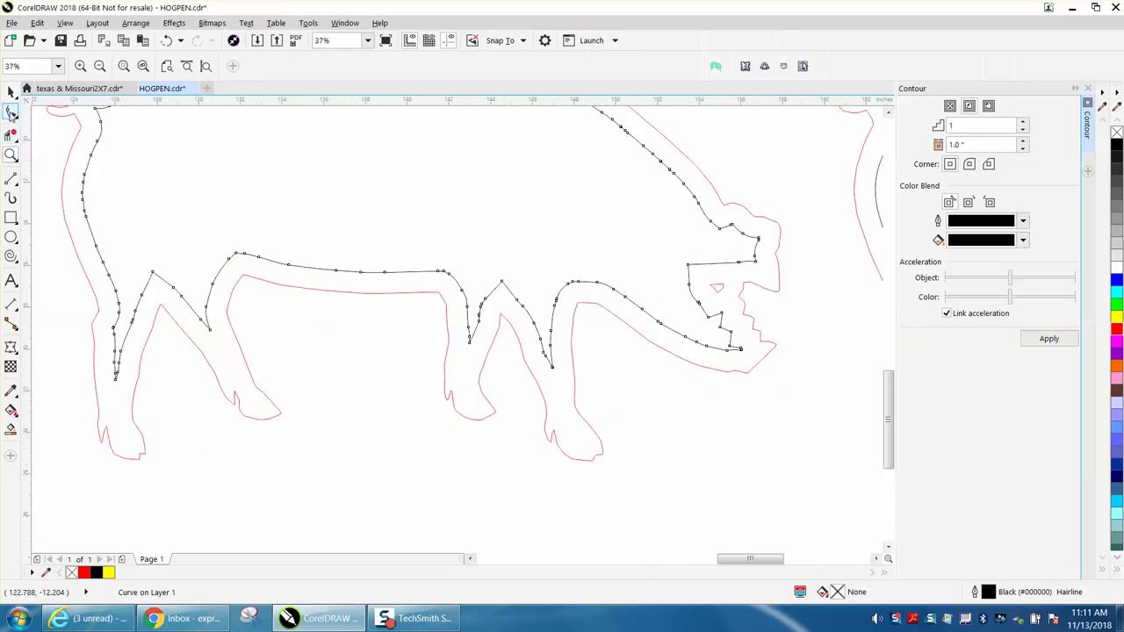
pyautogui.click(11, 111)
pyautogui.moveTo(81, 250); pyautogui.dragTo(235, 387)
pyautogui.press('Delete')
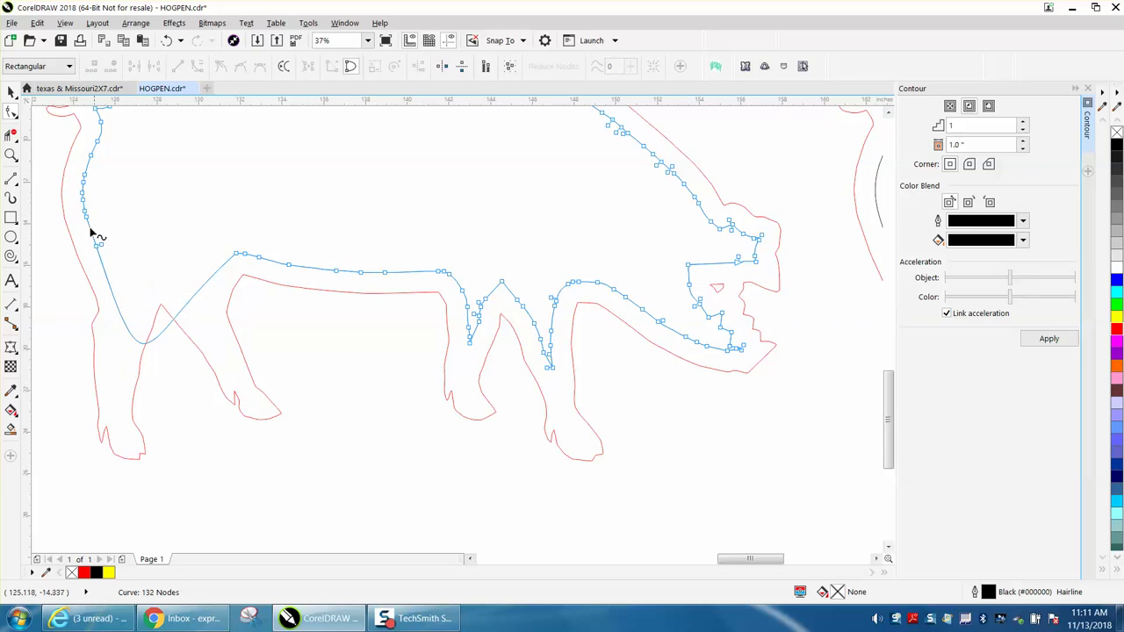
# Convert the span across the front-leg gap into a straight line.
pyautogui.moveTo(102, 261); pyautogui.dragTo(241, 281)
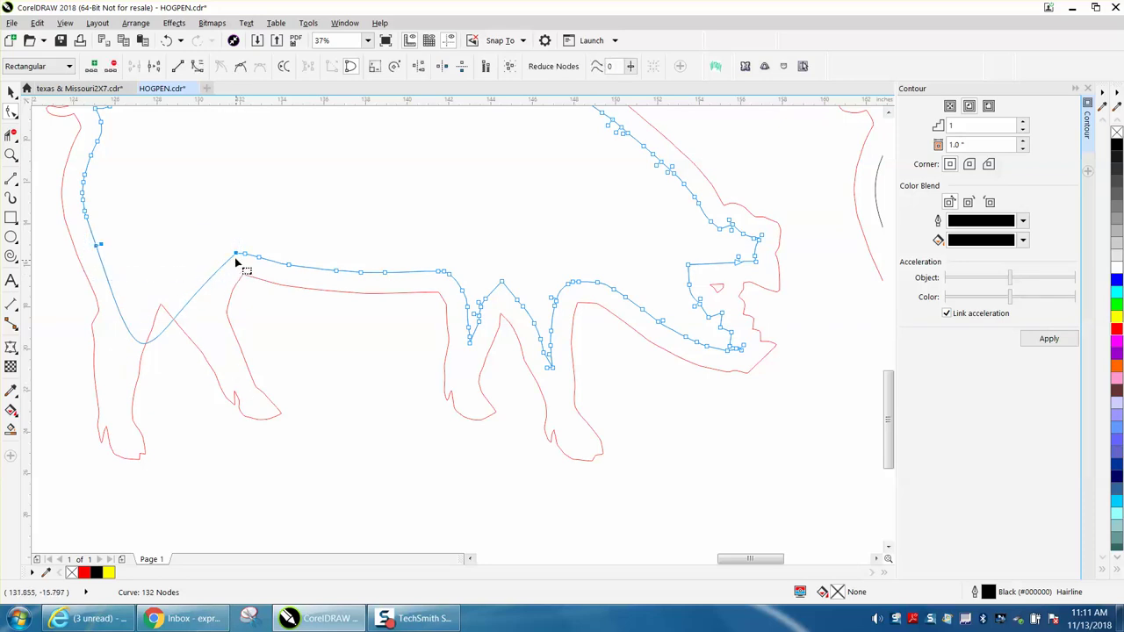
pyautogui.rightClick(235, 256)
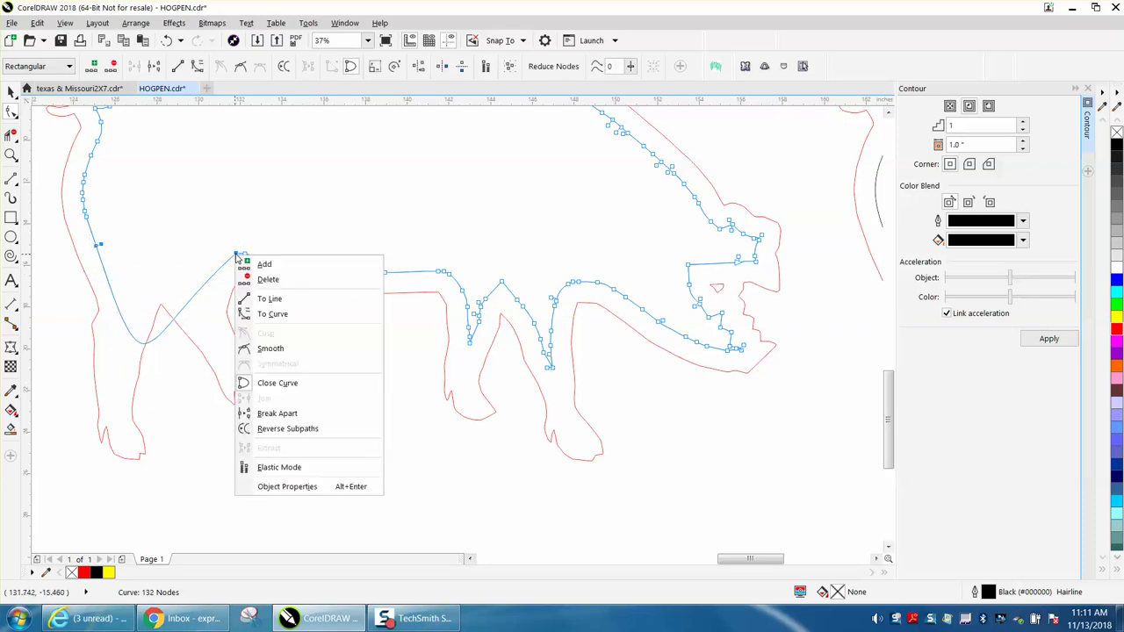
pyautogui.click(275, 298)
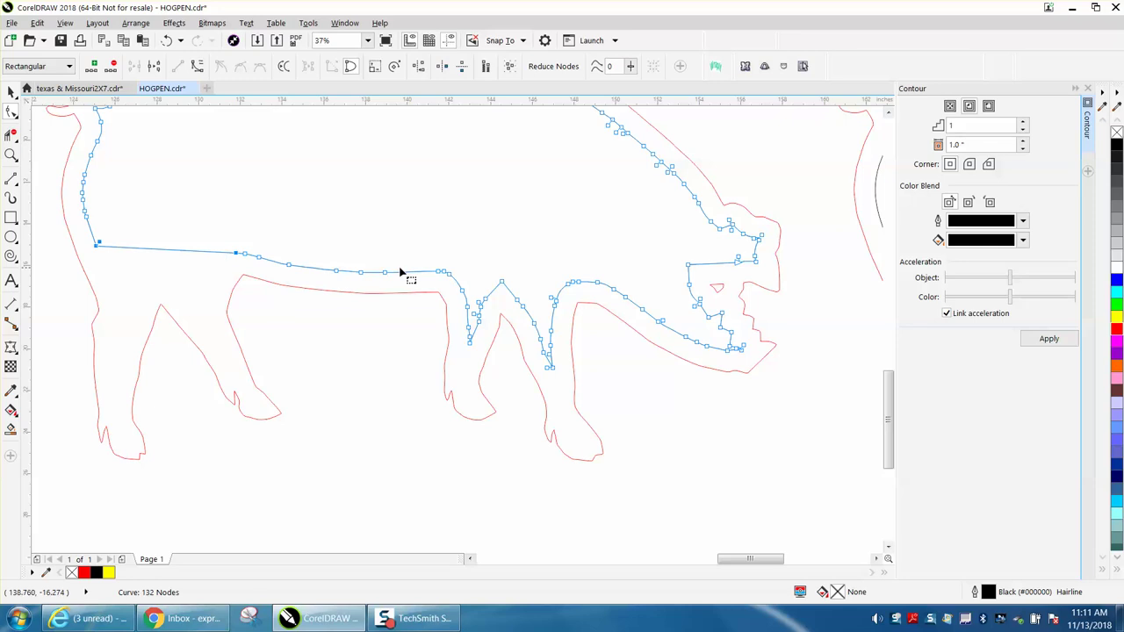
# Delete the back-leg nodes and straighten the span across that gap.
pyautogui.moveTo(455, 265); pyautogui.dragTo(566, 380)
pyautogui.press('Delete')
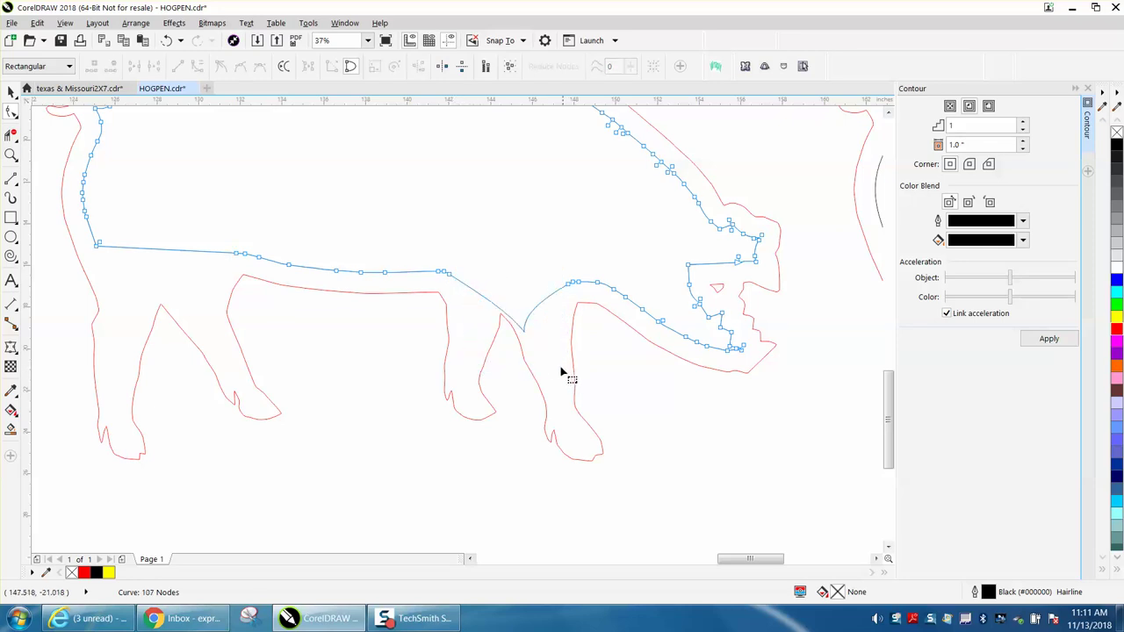
pyautogui.moveTo(442, 263); pyautogui.dragTo(579, 330)
pyautogui.rightClick(571, 285)
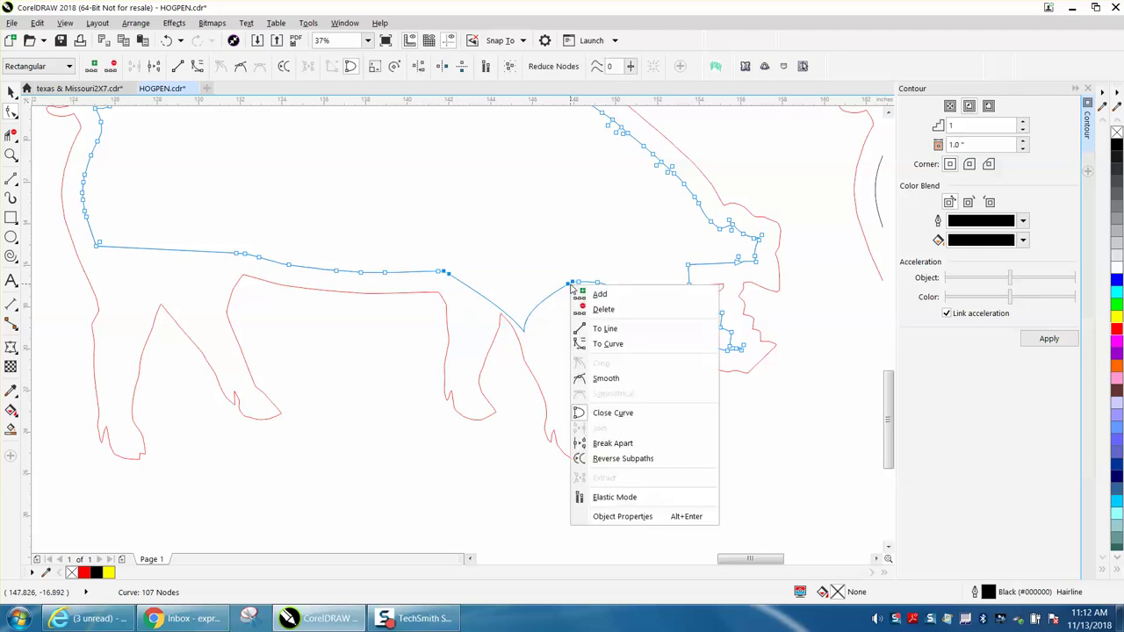
pyautogui.click(604, 328)
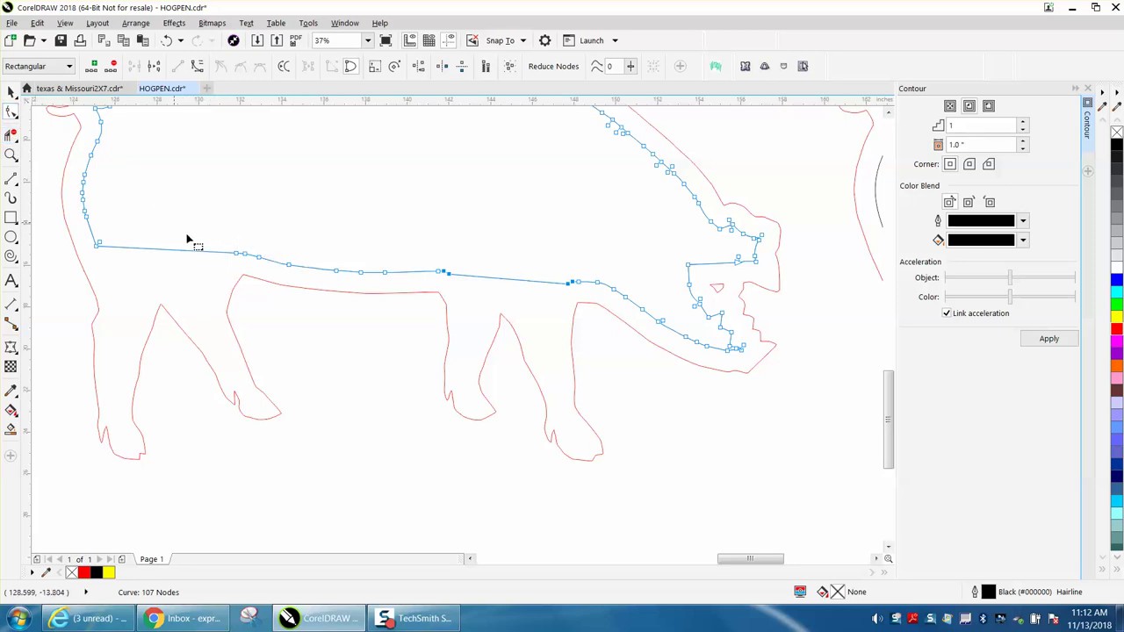
# Remove a stray belly node and turn the front belly span back into a curve.
pyautogui.click(245, 253)
pyautogui.press('Delete')
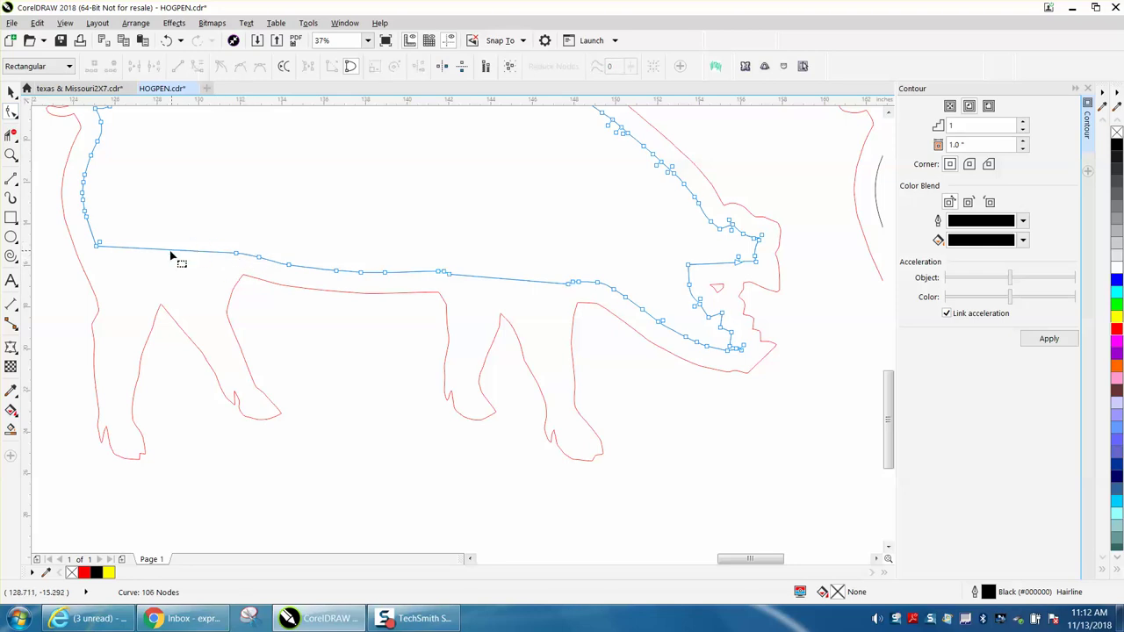
pyautogui.click(98, 246)
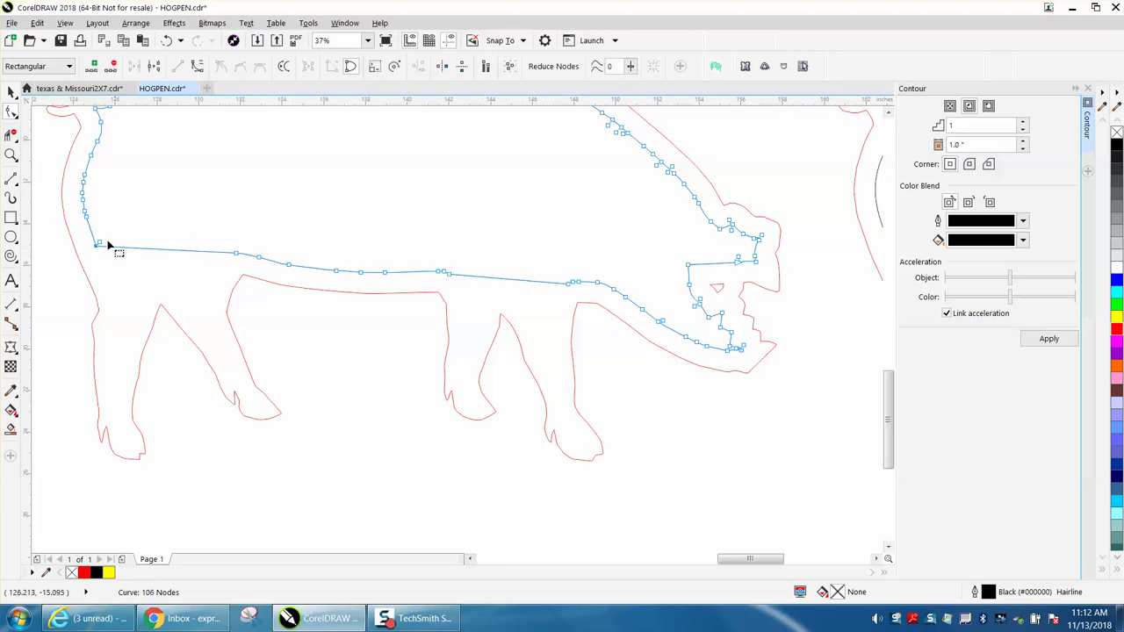
pyautogui.moveTo(239, 275); pyautogui.dragTo(241, 272)
pyautogui.rightClick(235, 257)
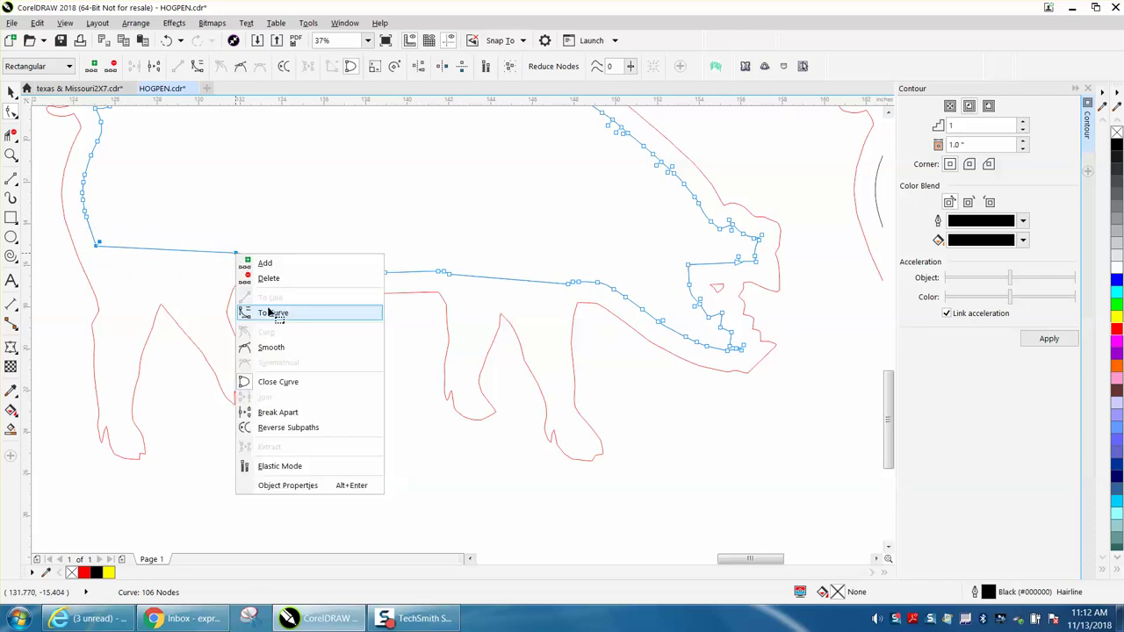
pyautogui.click(279, 311)
# Reshape the front of the belly curve and delete an extra node, leaving 102 nodes.
pyautogui.click(119, 248)
pyautogui.click(112, 252)
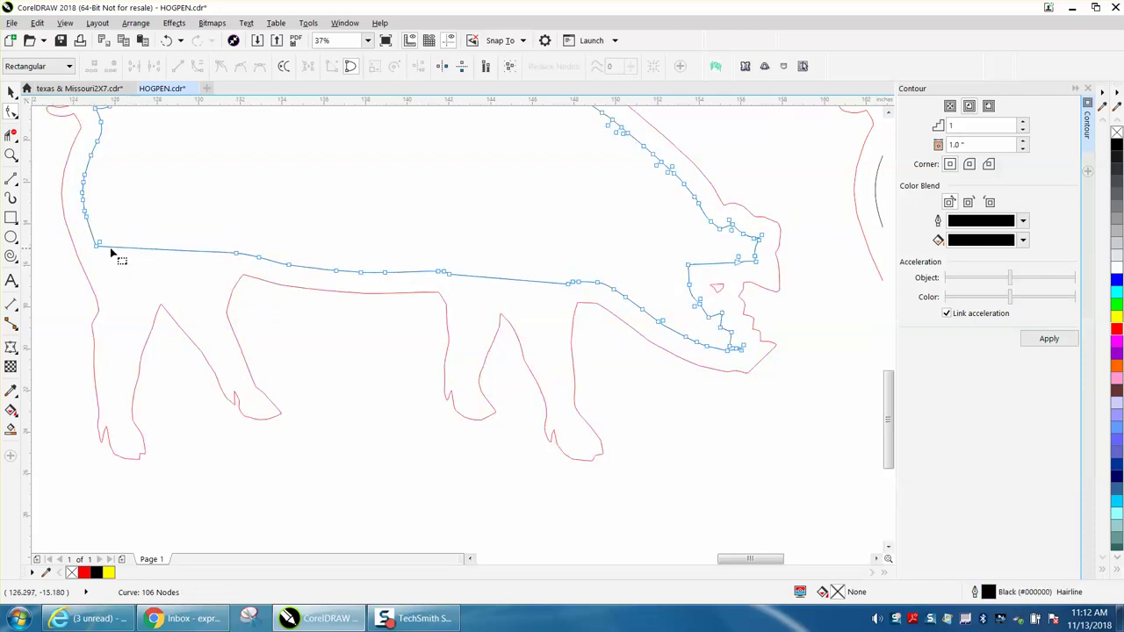
pyautogui.click(101, 252)
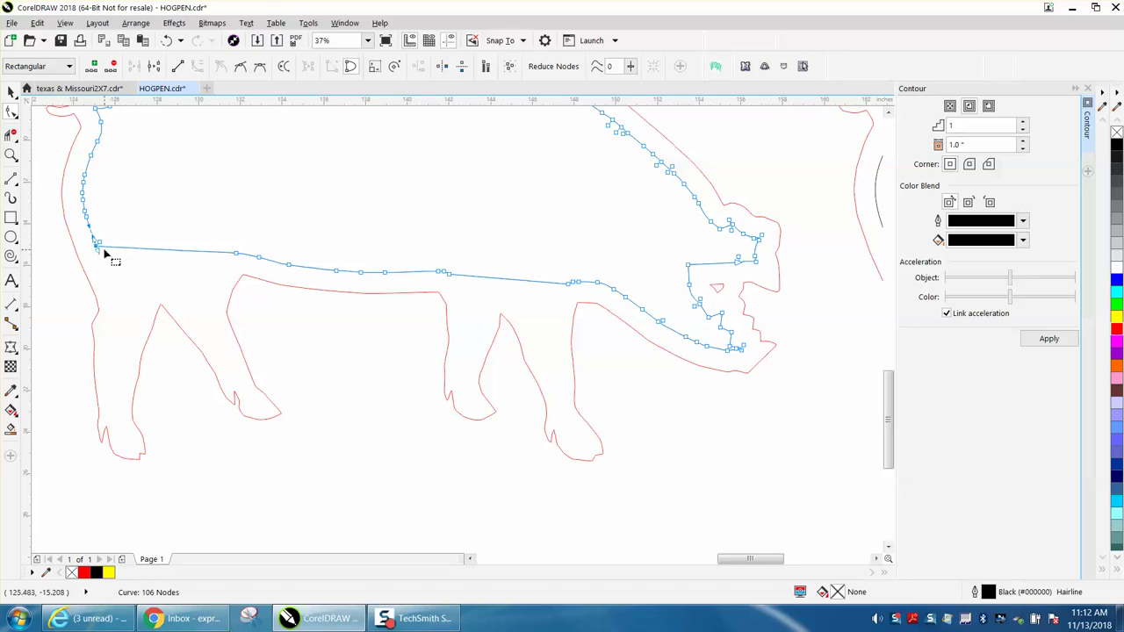
pyautogui.moveTo(96, 250); pyautogui.dragTo(209, 271)
pyautogui.press('Delete')
pyautogui.press('Delete')
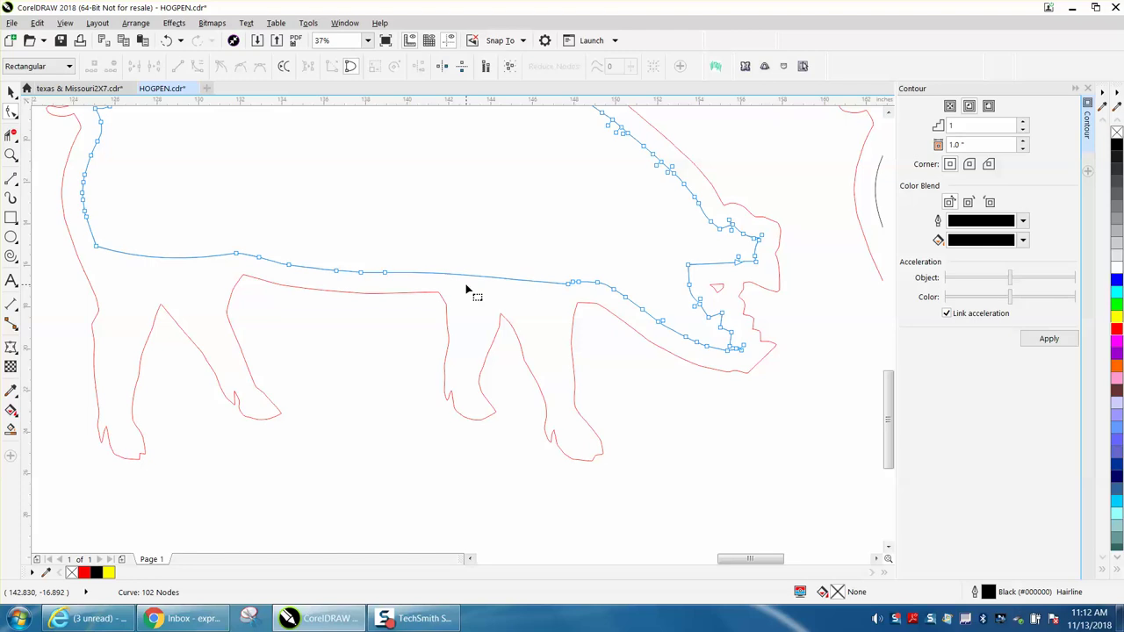
pyautogui.scroll(-5, 467, 287)
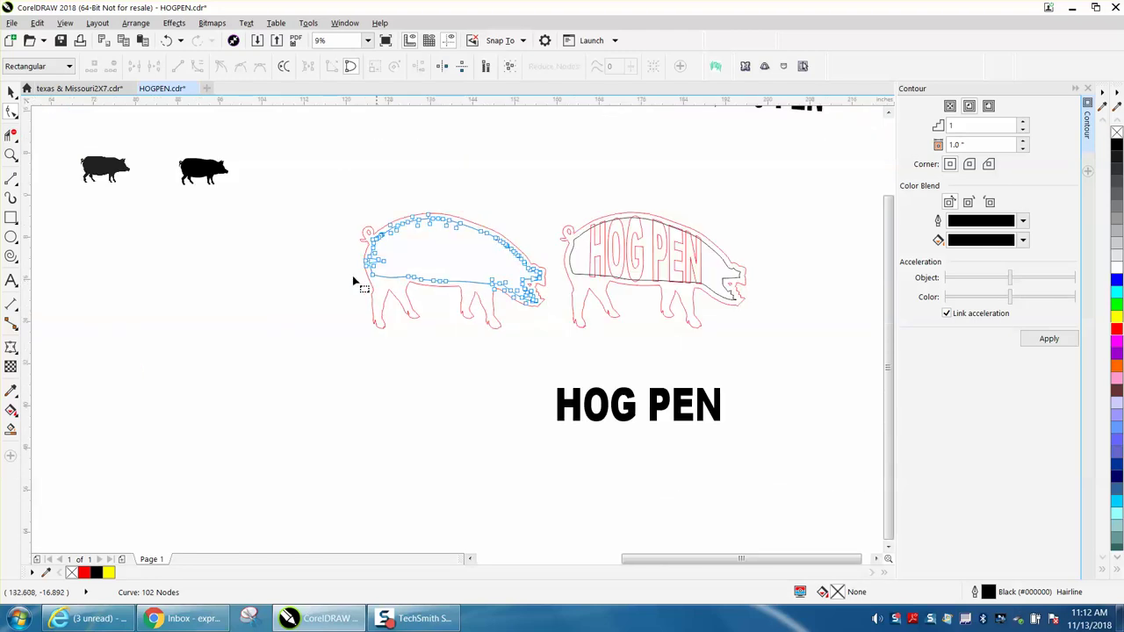
# Draw two vertical lines across the hog, one at the rear and one near the shoulder.
pyautogui.click(10, 156)
pyautogui.moveTo(357, 208); pyautogui.dragTo(580, 336)
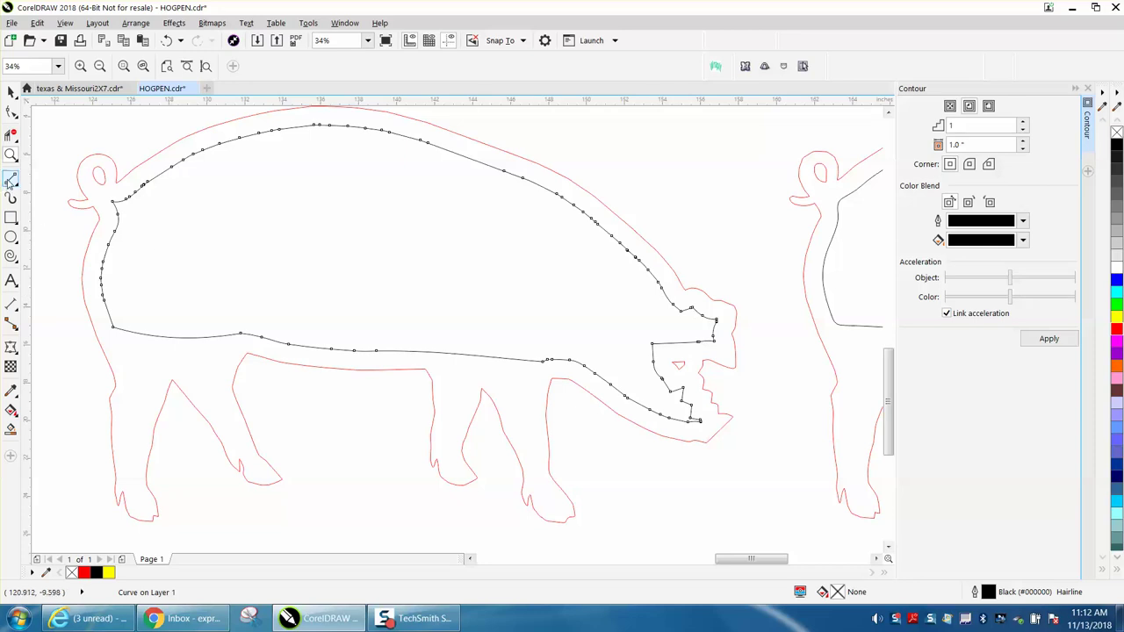
pyautogui.press('space')
pyautogui.moveTo(194, 141); pyautogui.dragTo(194, 355)
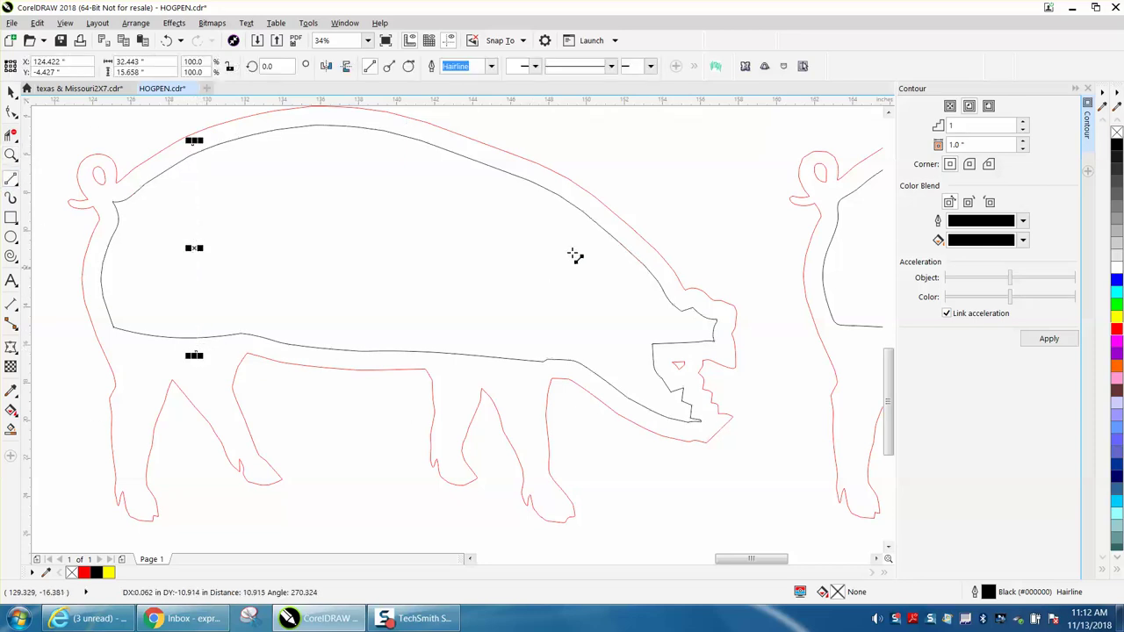
pyautogui.moveTo(580, 197); pyautogui.dragTo(581, 391)
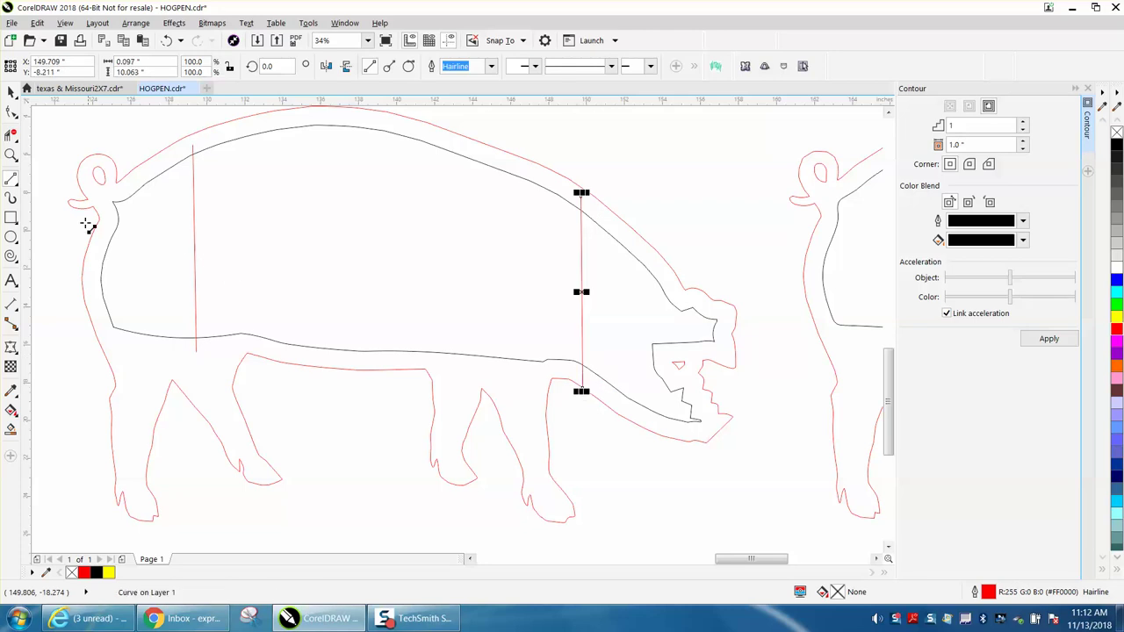
# Smart Fill the body between the lines, move the panel beside HOG PEN, and remove its fill.
pyautogui.click(12, 430)
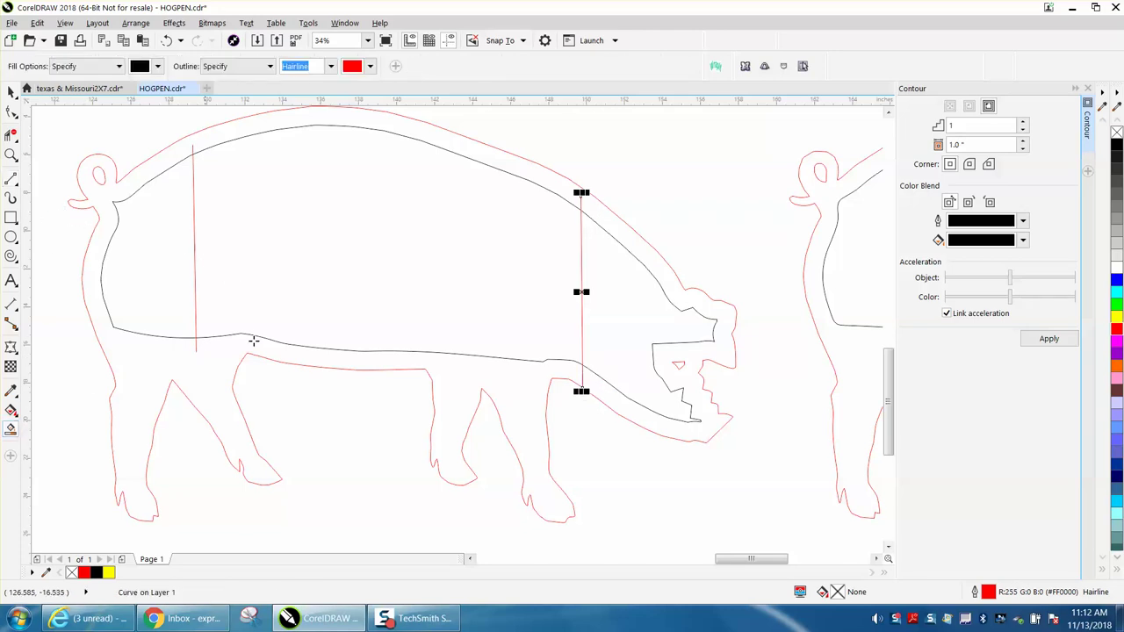
pyautogui.click(329, 305)
pyautogui.scroll(-2, 325, 299)
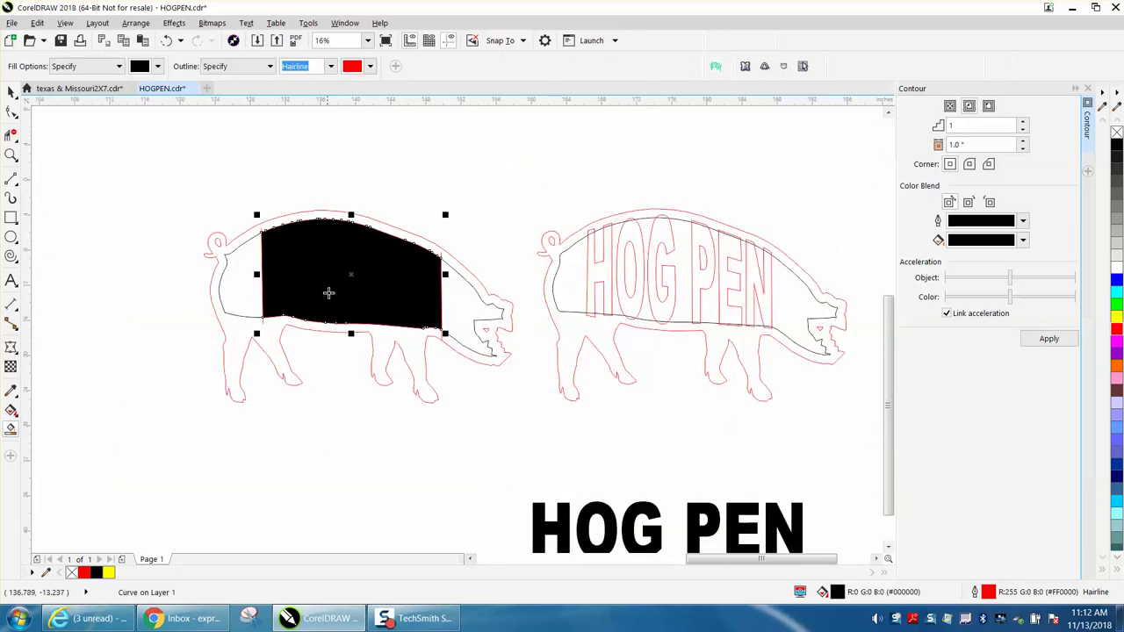
pyautogui.click(13, 93)
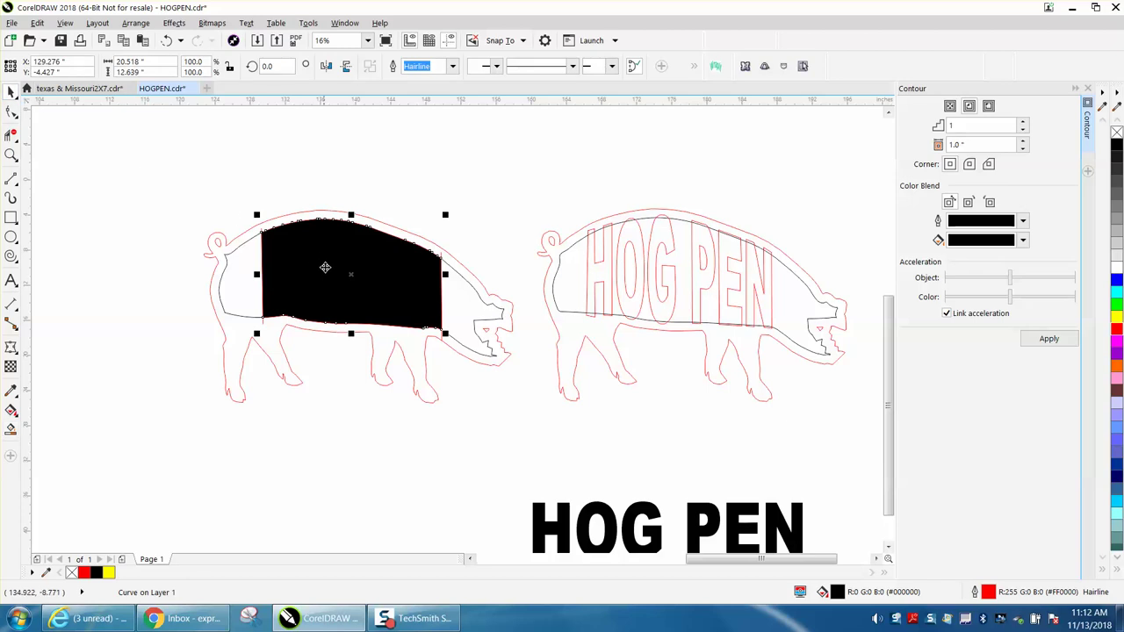
pyautogui.scroll(-1, 342, 272)
pyautogui.moveTo(341, 273); pyautogui.dragTo(635, 388)
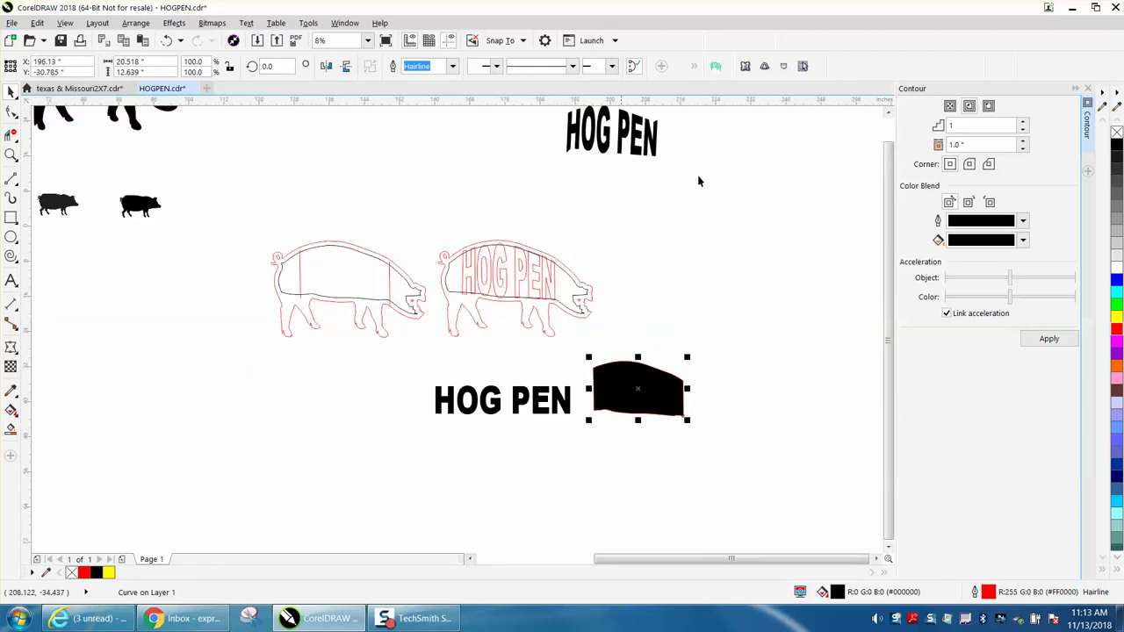
pyautogui.click(1116, 134)
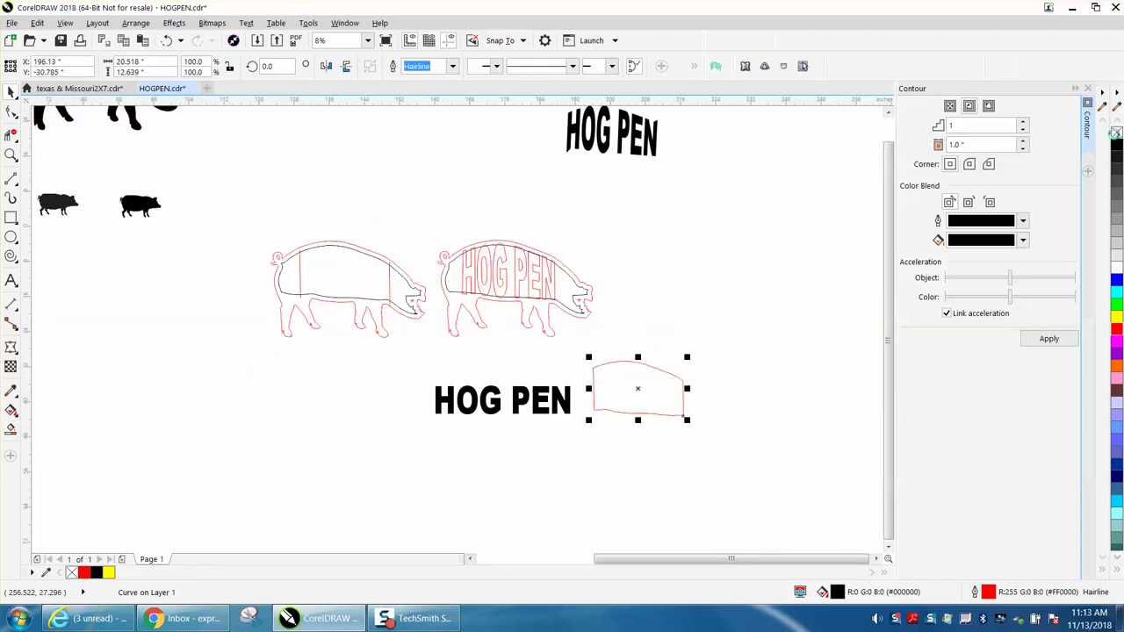
pyautogui.click(10, 156)
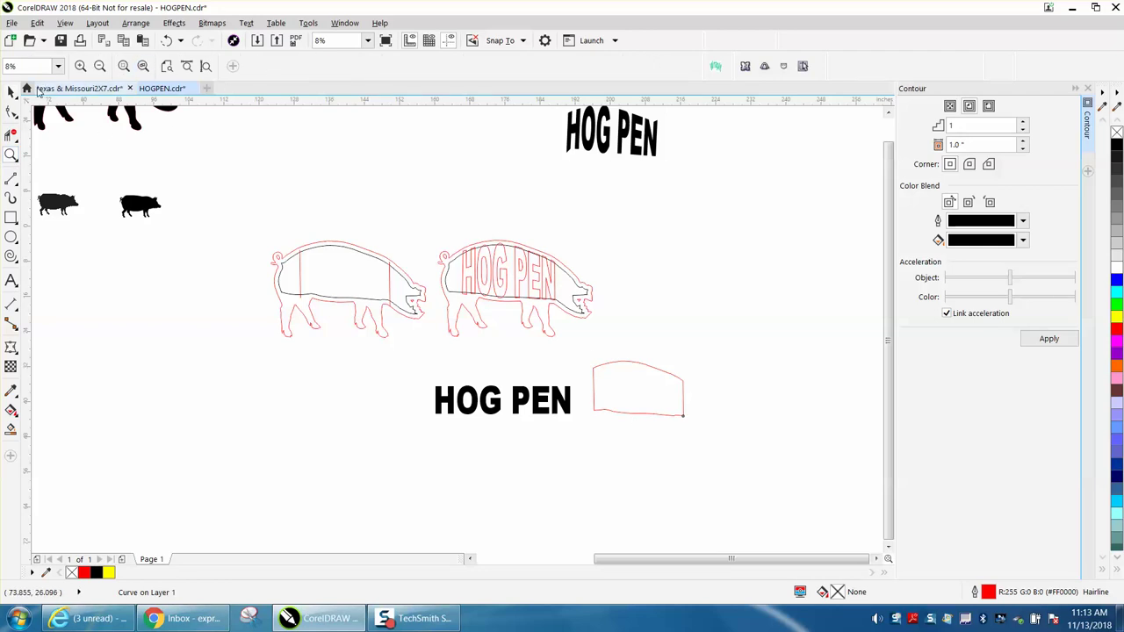
# Zoom in on the HOG PEN text and the red body panel.
pyautogui.click(11, 91)
pyautogui.click(10, 428)
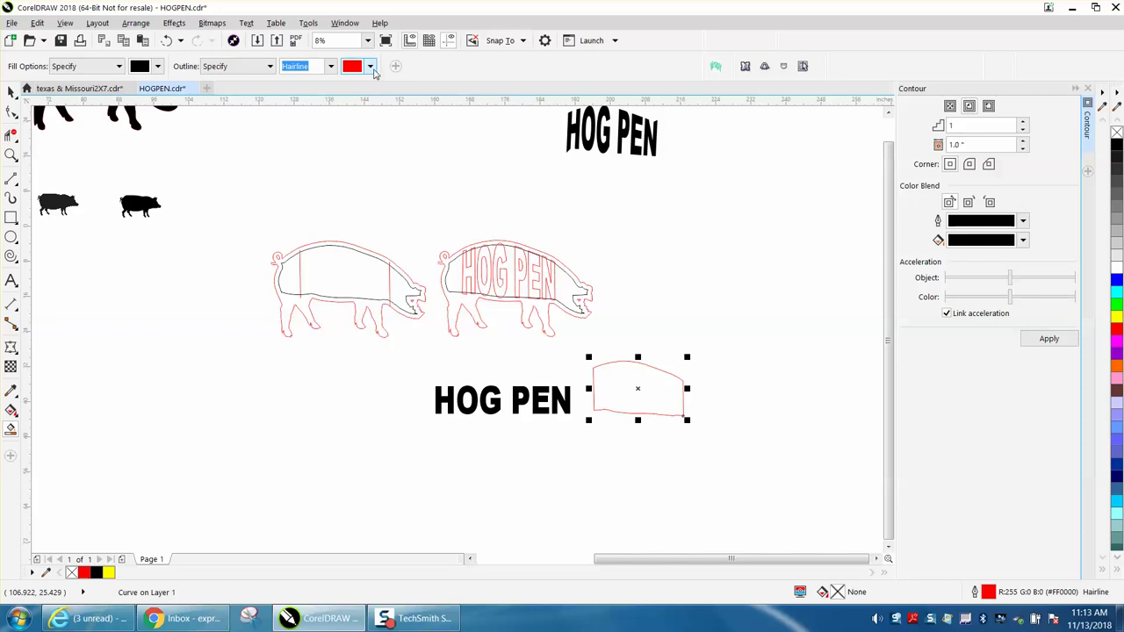
pyautogui.click(11, 153)
pyautogui.moveTo(407, 352); pyautogui.dragTo(740, 454)
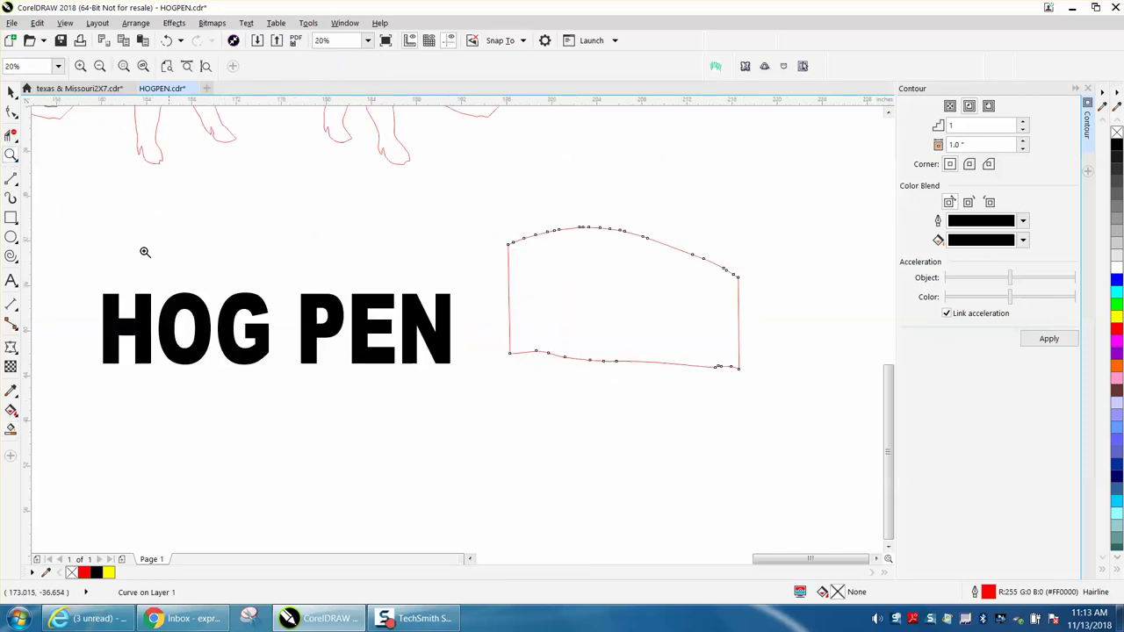
pyautogui.click(11, 91)
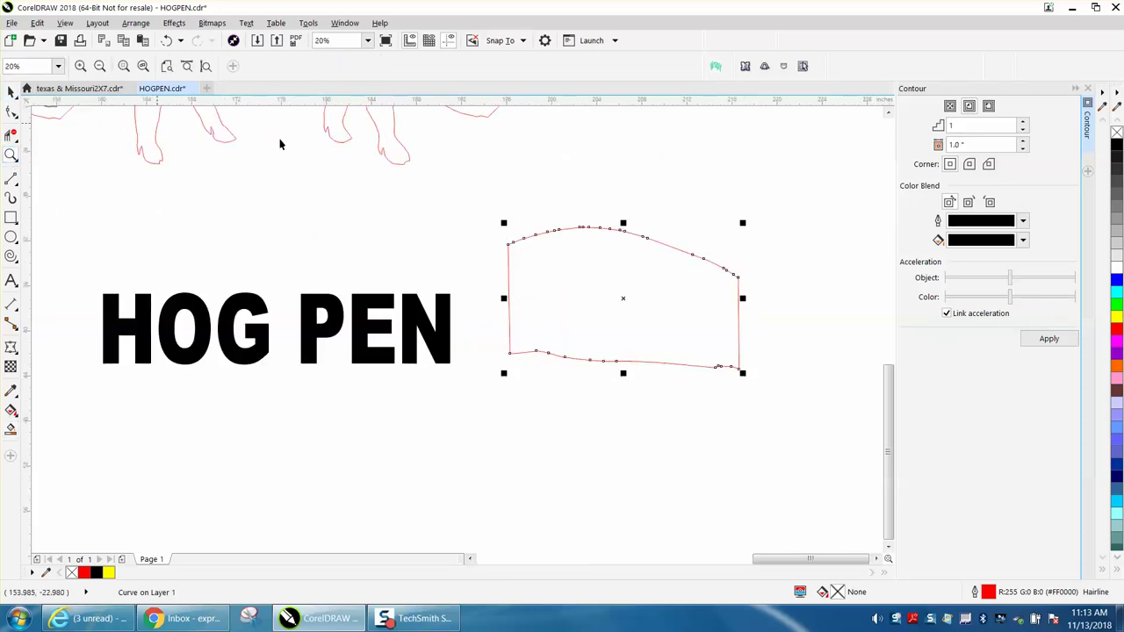
# Replace the Contour docker with the Envelope docker and select the HOG PEN text.
pyautogui.click(1086, 89)
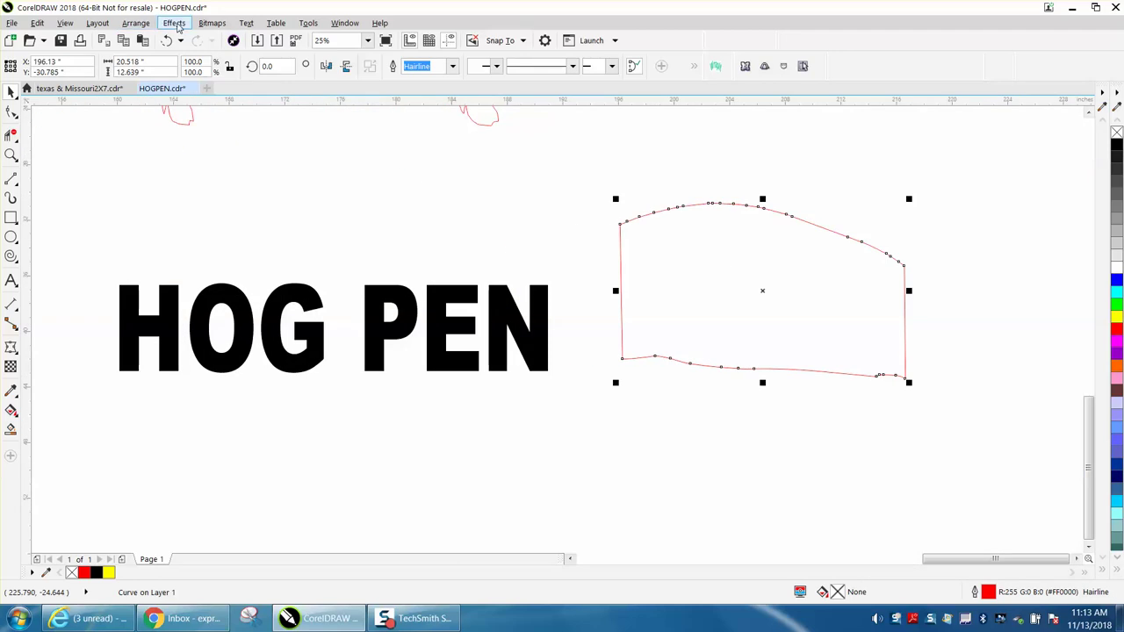
pyautogui.click(177, 25)
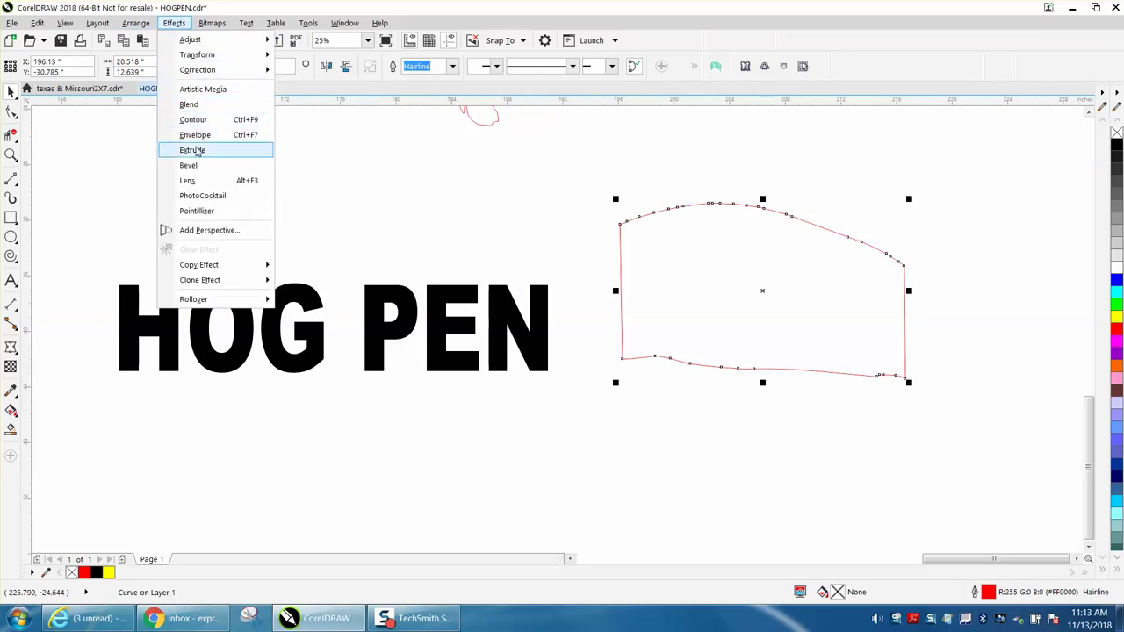
pyautogui.click(195, 135)
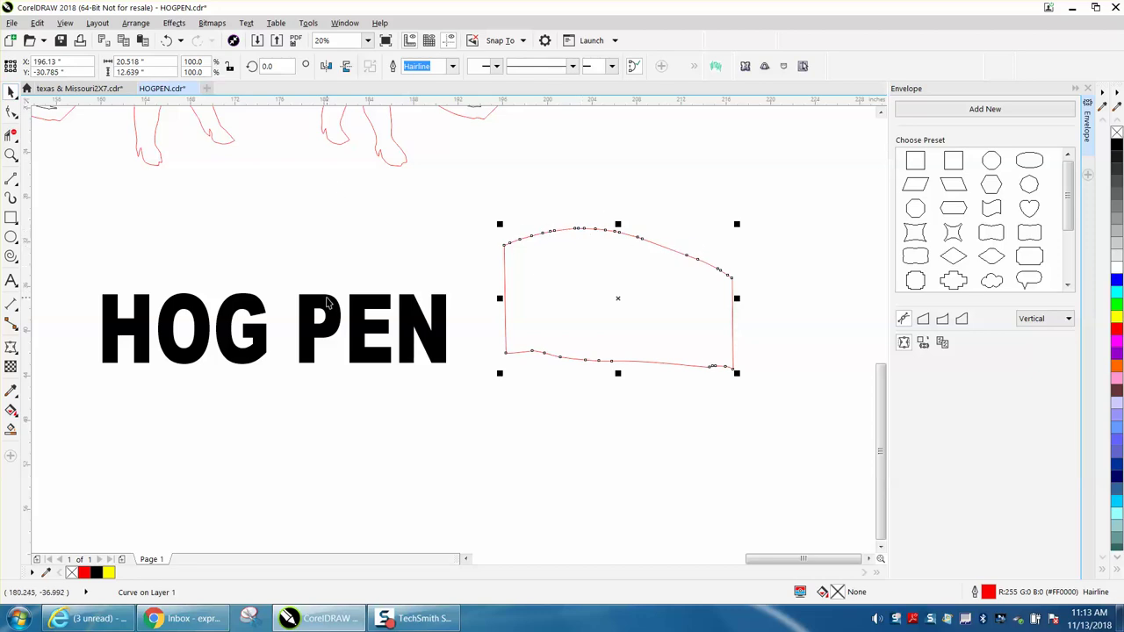
pyautogui.click(328, 302)
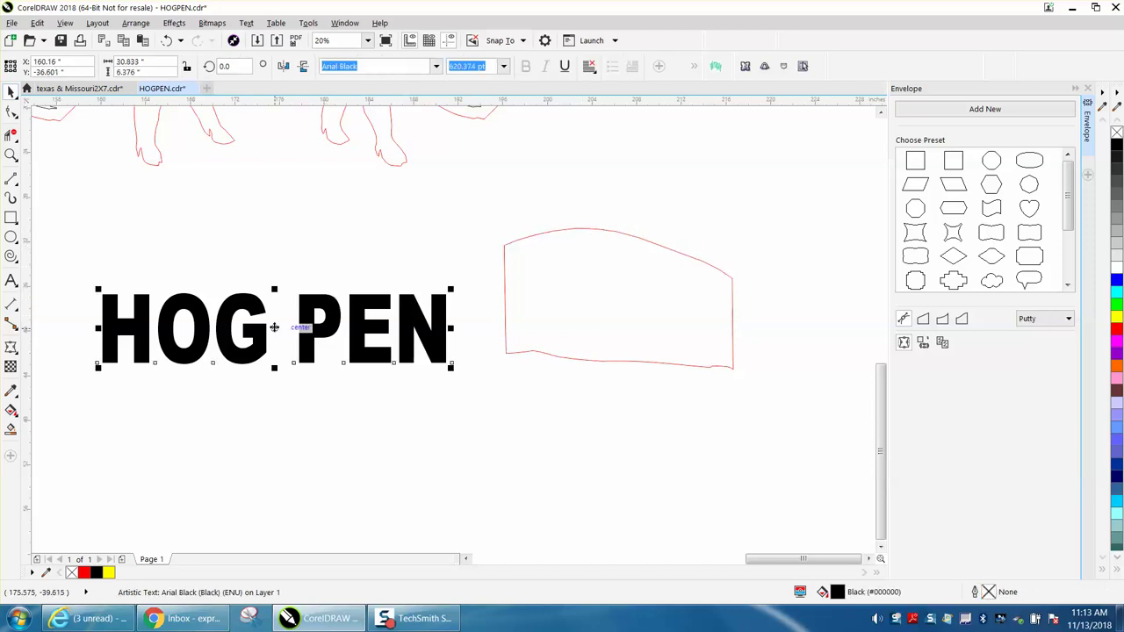
# Move HOG PEN over the outline and delete three extra nodes at its bottom-right corner.
pyautogui.moveTo(275, 328); pyautogui.dragTo(566, 326)
pyautogui.click(10, 154)
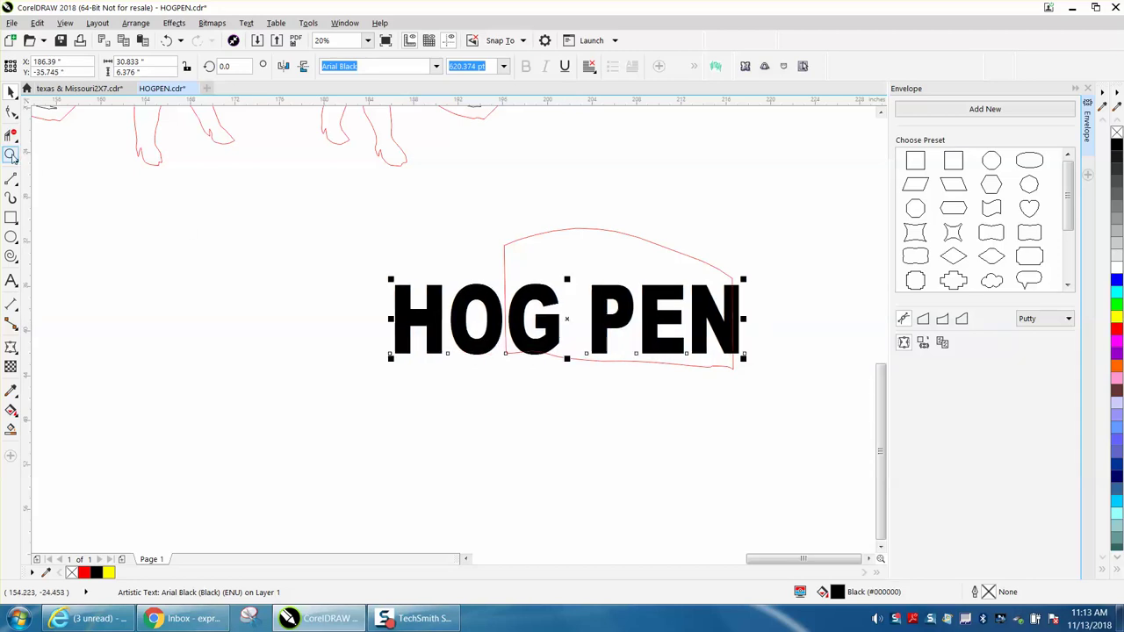
pyautogui.moveTo(703, 352); pyautogui.dragTo(764, 385)
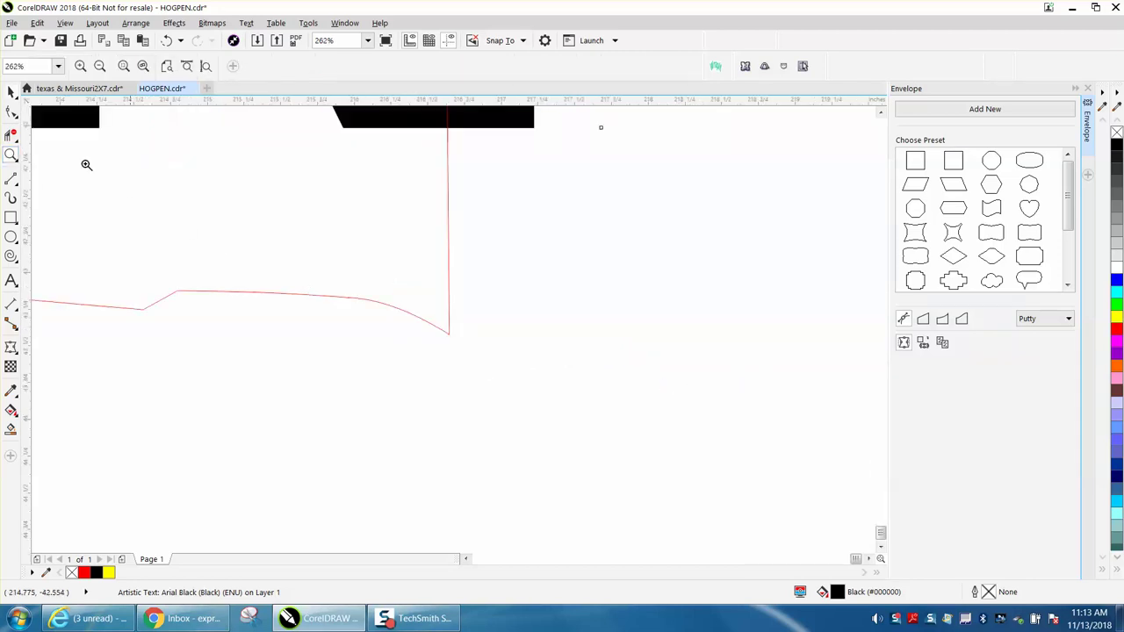
pyautogui.press('F10')
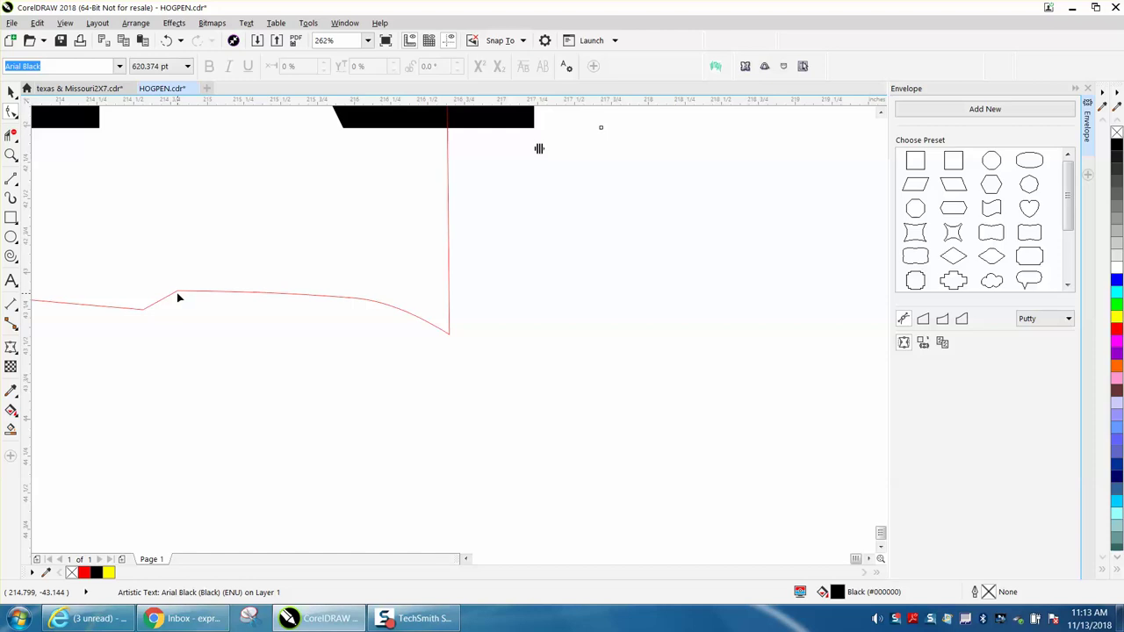
pyautogui.click(178, 291)
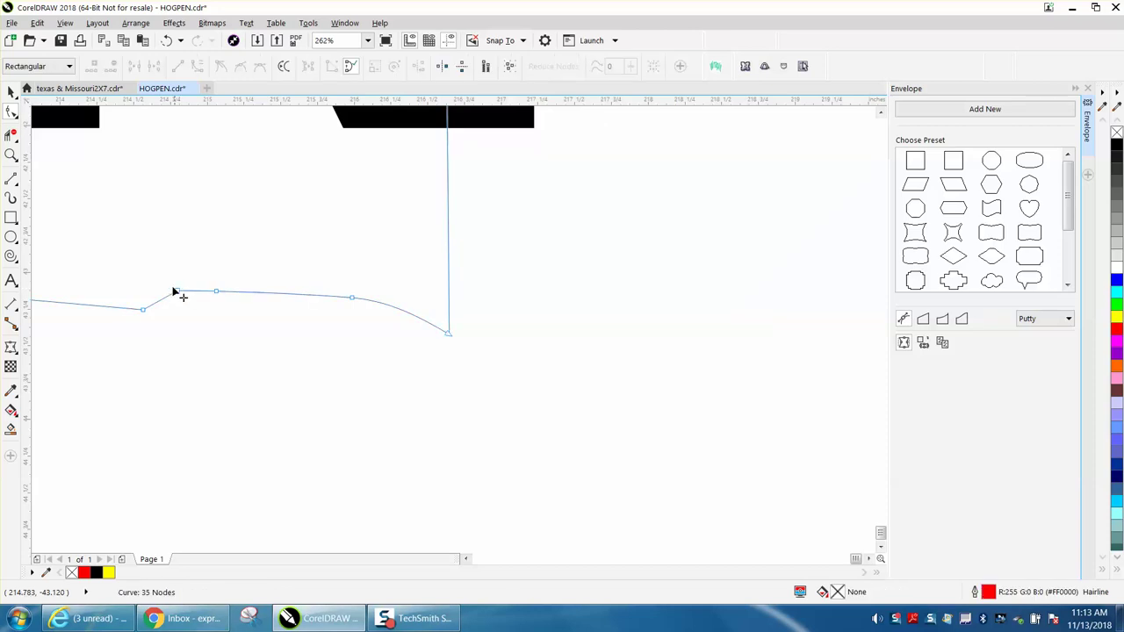
pyautogui.moveTo(143, 273); pyautogui.dragTo(381, 360)
pyautogui.press('Delete')
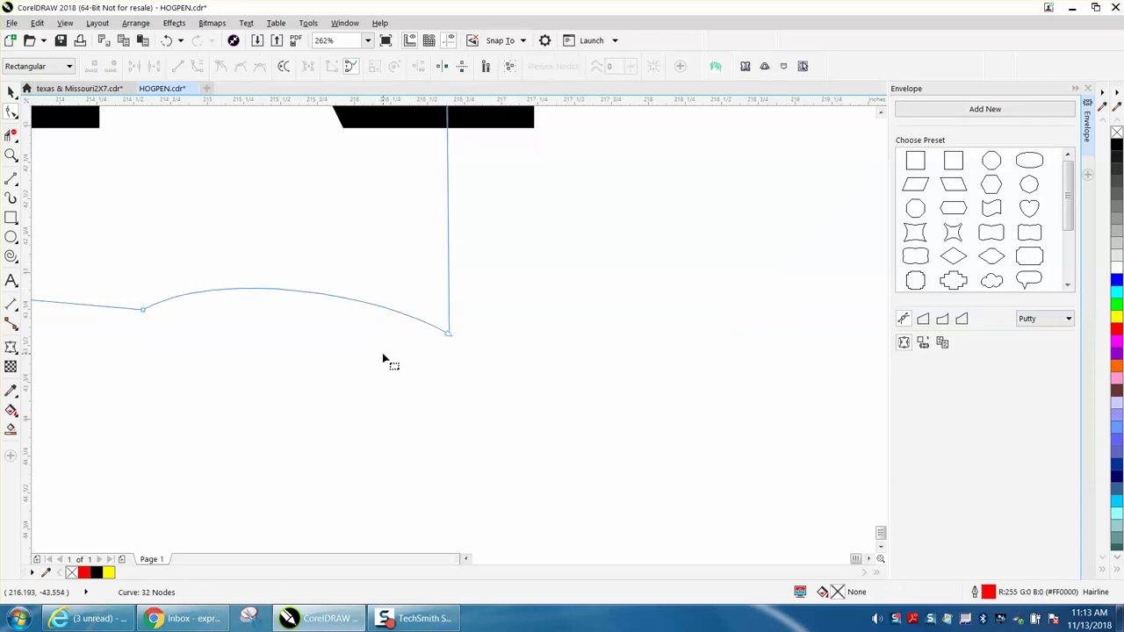
# Adjust the corner node's handle and delete its neighbour, straightening the bottom edge to 31 nodes.
pyautogui.click(449, 337)
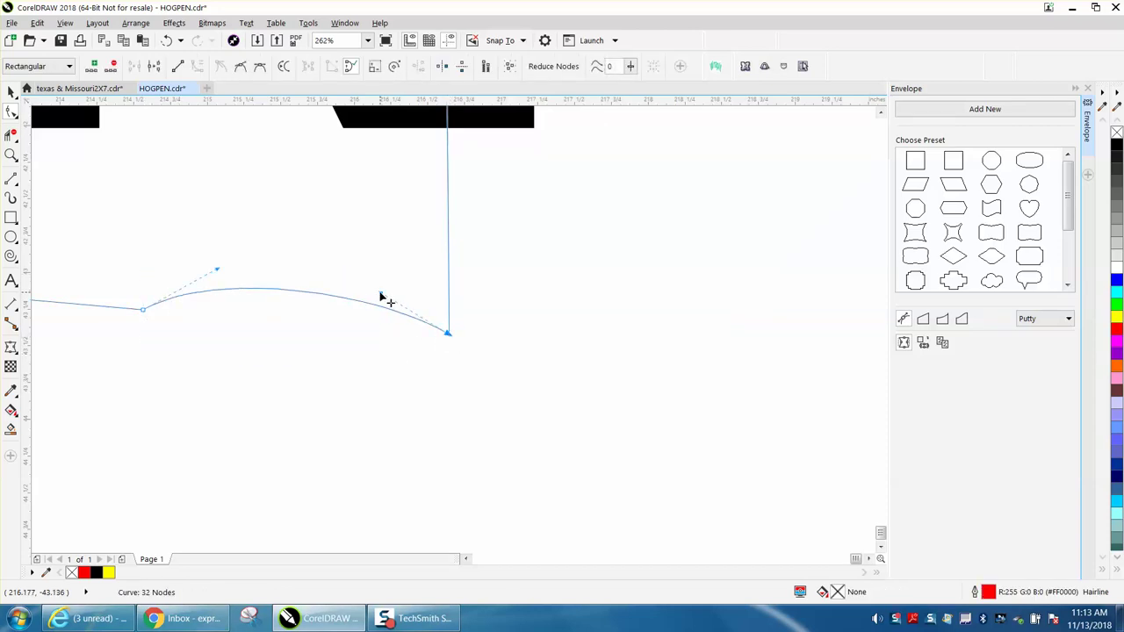
pyautogui.moveTo(381, 296); pyautogui.dragTo(362, 326)
pyautogui.moveTo(124, 294); pyautogui.dragTo(185, 333)
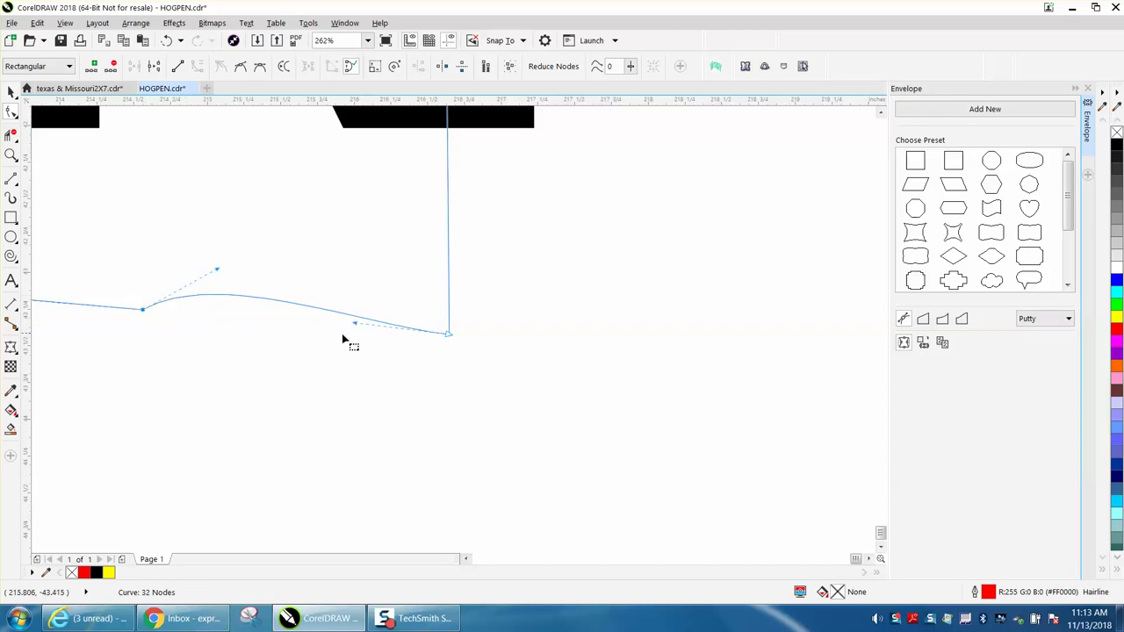
pyautogui.press('Delete')
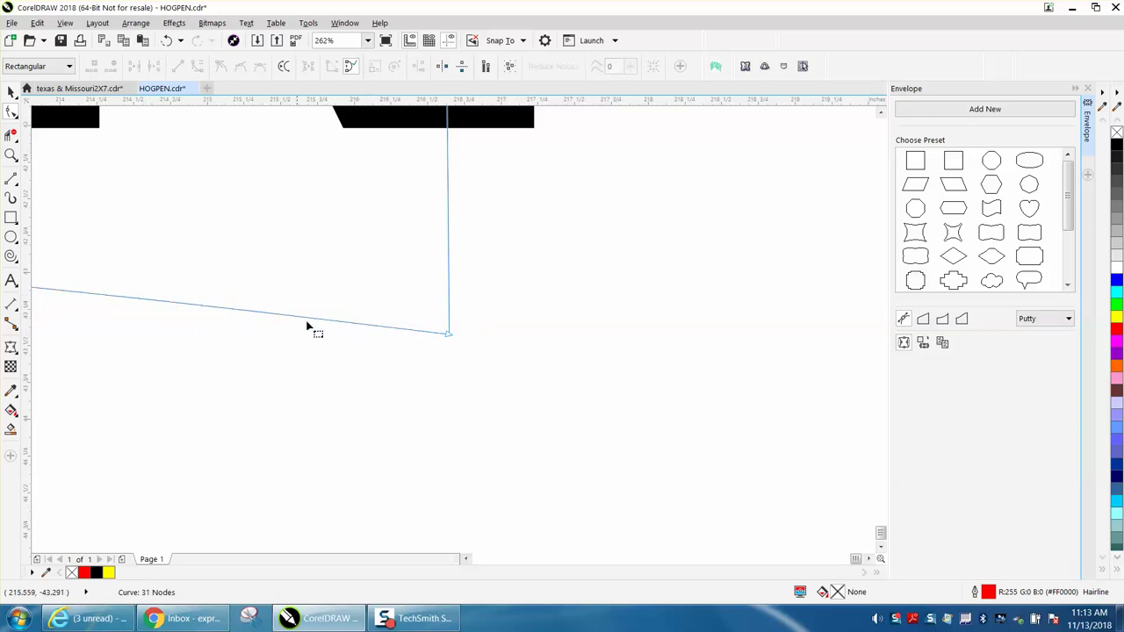
pyautogui.scroll(-2, 421, 331)
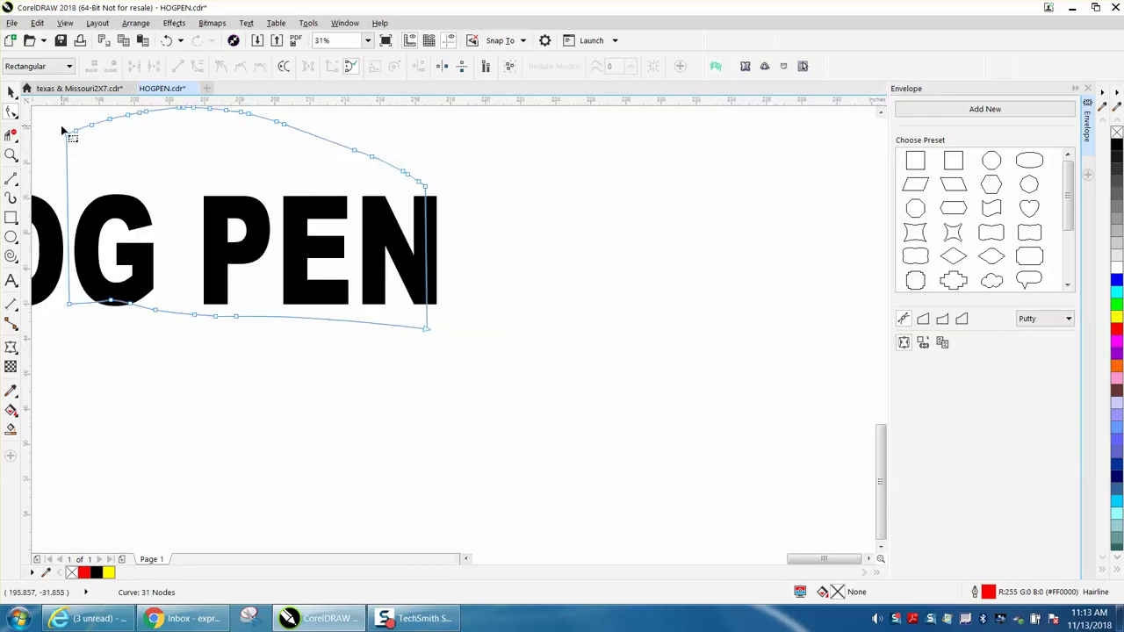
# Narrow HOG PEN to about 20.37" wide and place it right of the body panel.
pyautogui.click(11, 92)
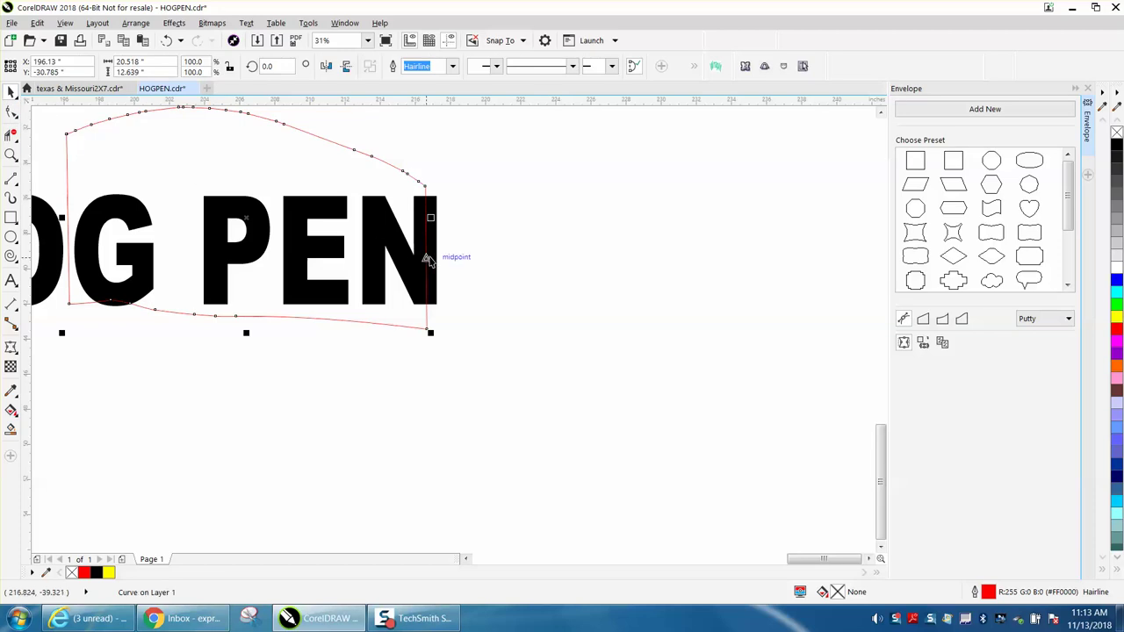
pyautogui.scroll(-1, 431, 259)
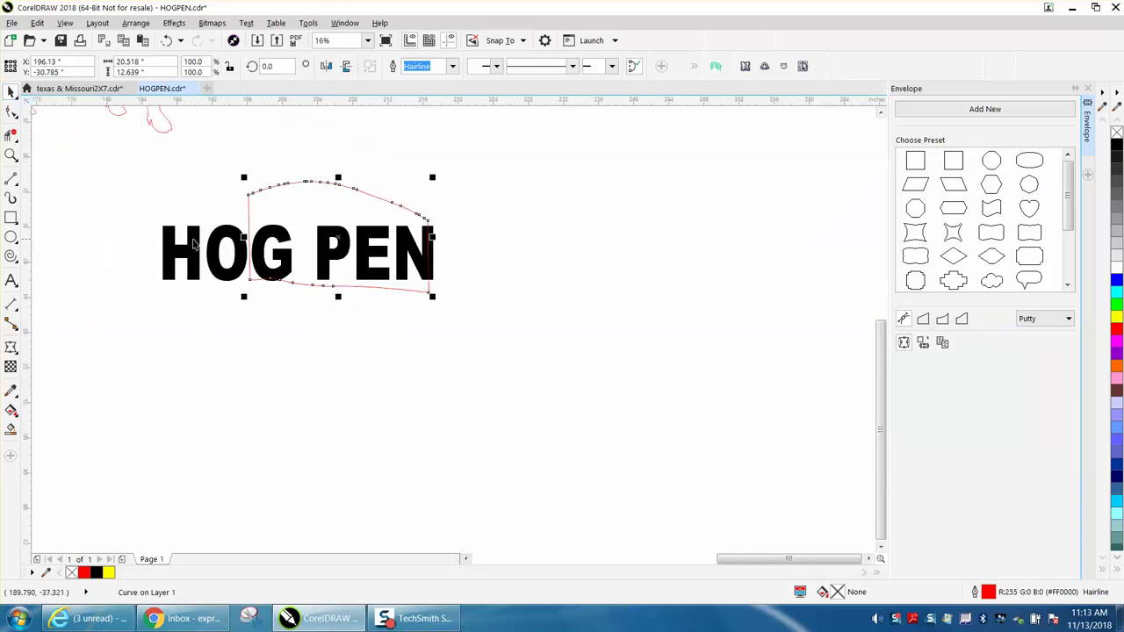
pyautogui.click(177, 251)
pyautogui.moveTo(159, 252); pyautogui.dragTo(248, 252)
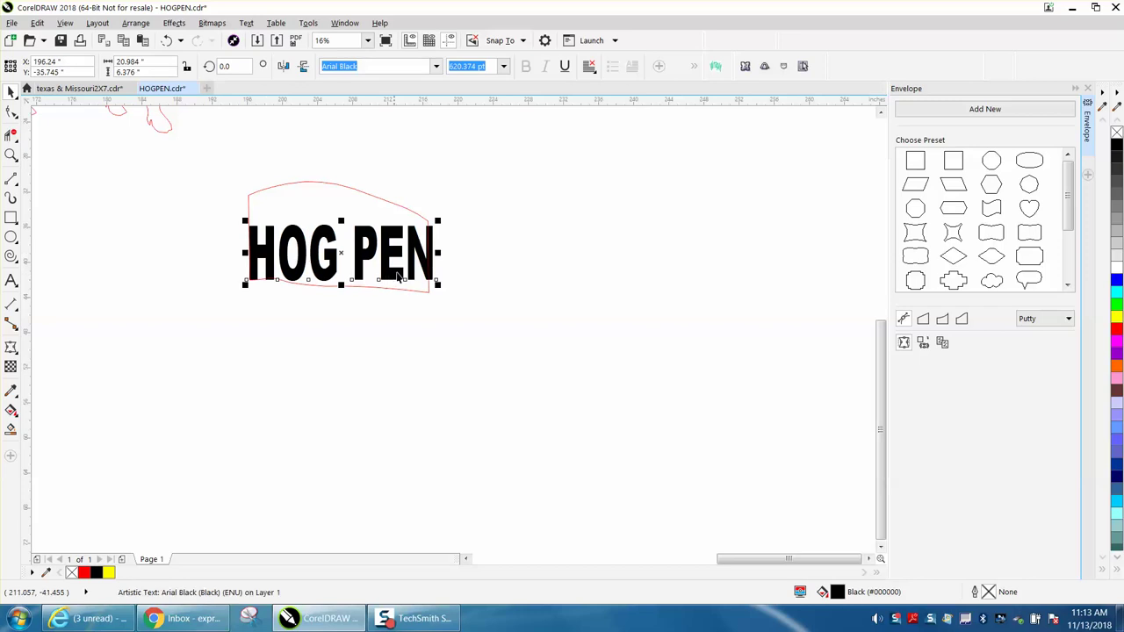
pyautogui.moveTo(438, 252); pyautogui.dragTo(432, 253)
pyautogui.moveTo(339, 251); pyautogui.dragTo(595, 260)
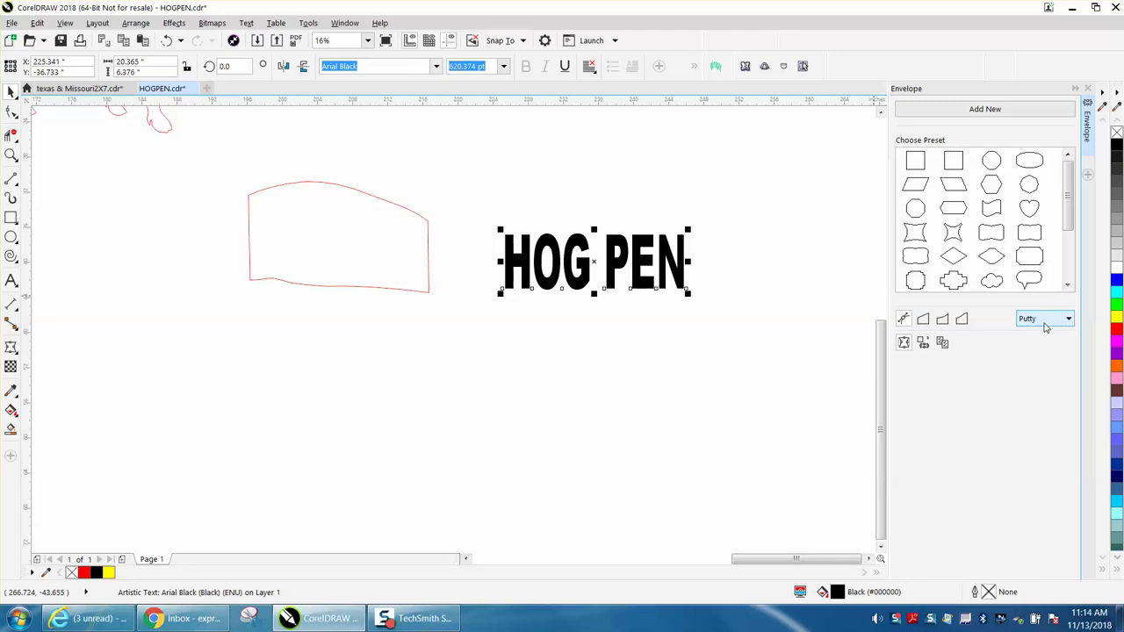
# Set the Envelope docker's mapping to Vertical and choose Single-arc mode.
pyautogui.click(1069, 318)
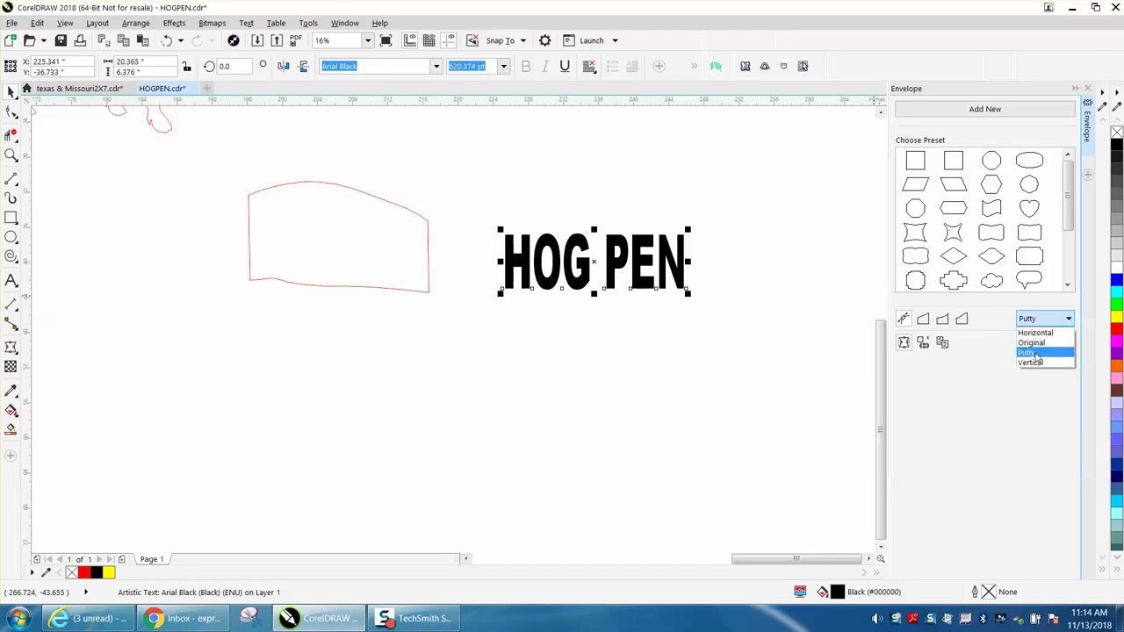
pyautogui.click(1034, 362)
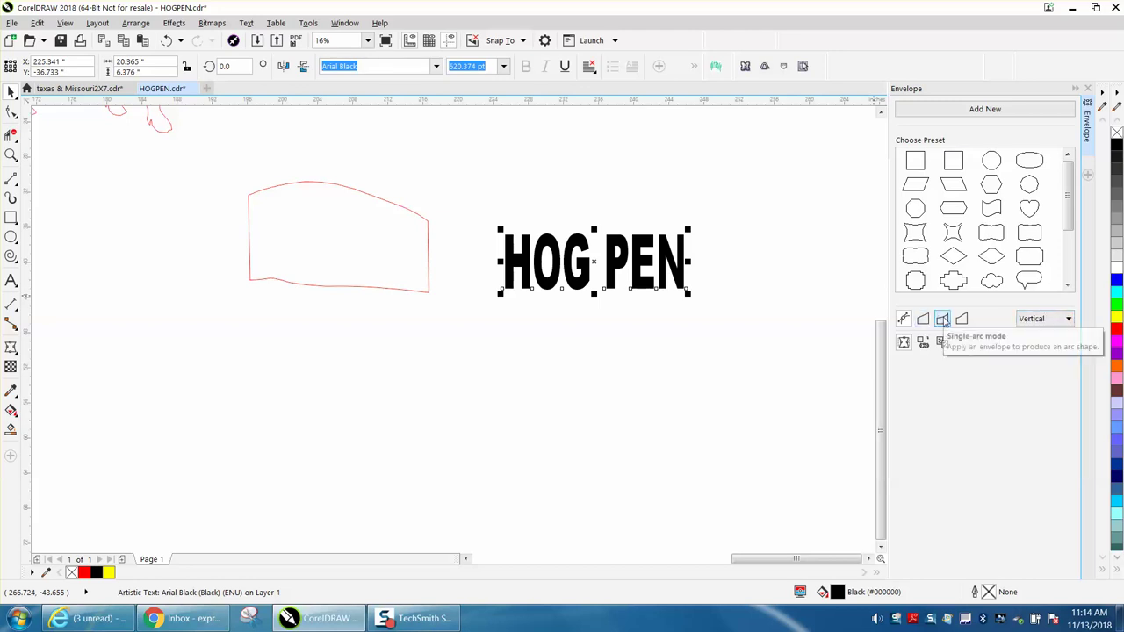
pyautogui.click(943, 320)
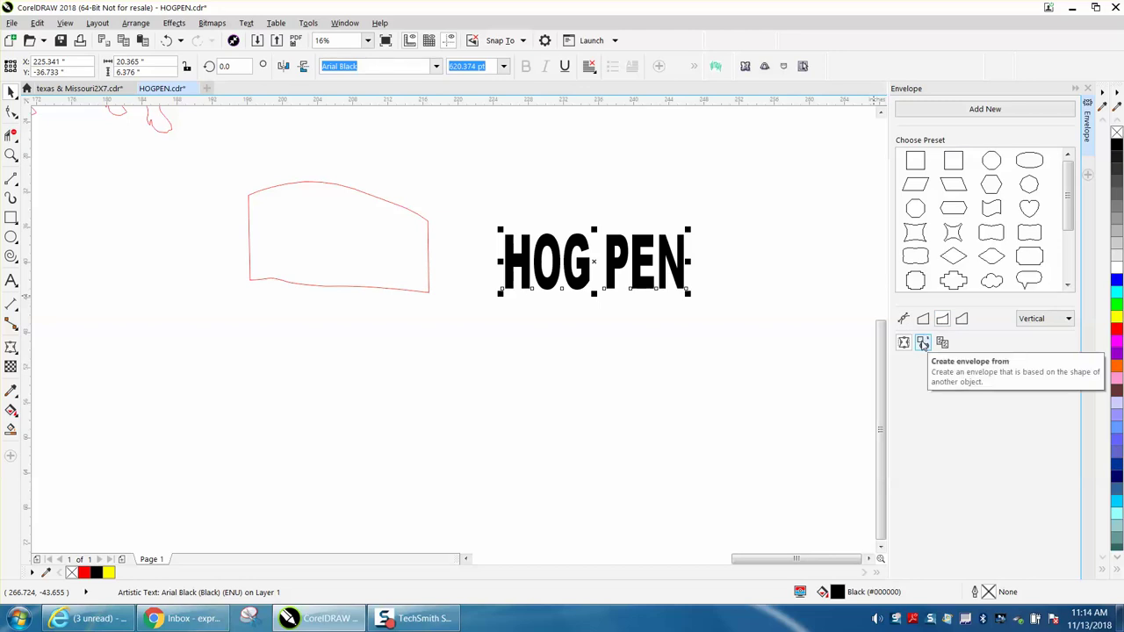
# Trial an envelope on HOG PEN taken from the red outline, then undo it.
pyautogui.click(923, 343)
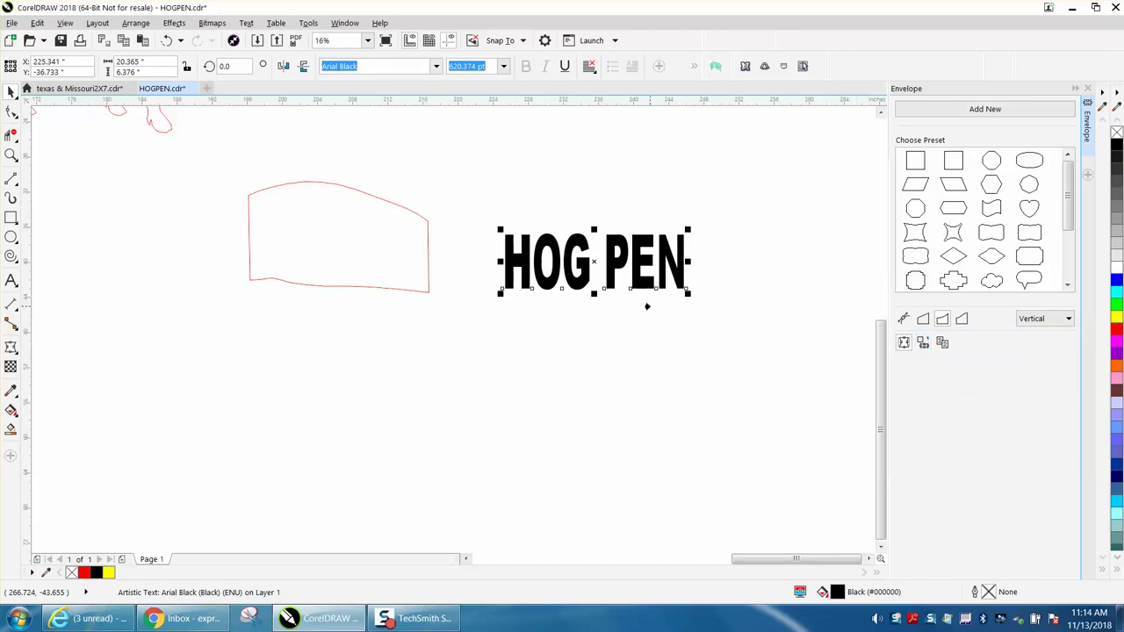
pyautogui.click(303, 226)
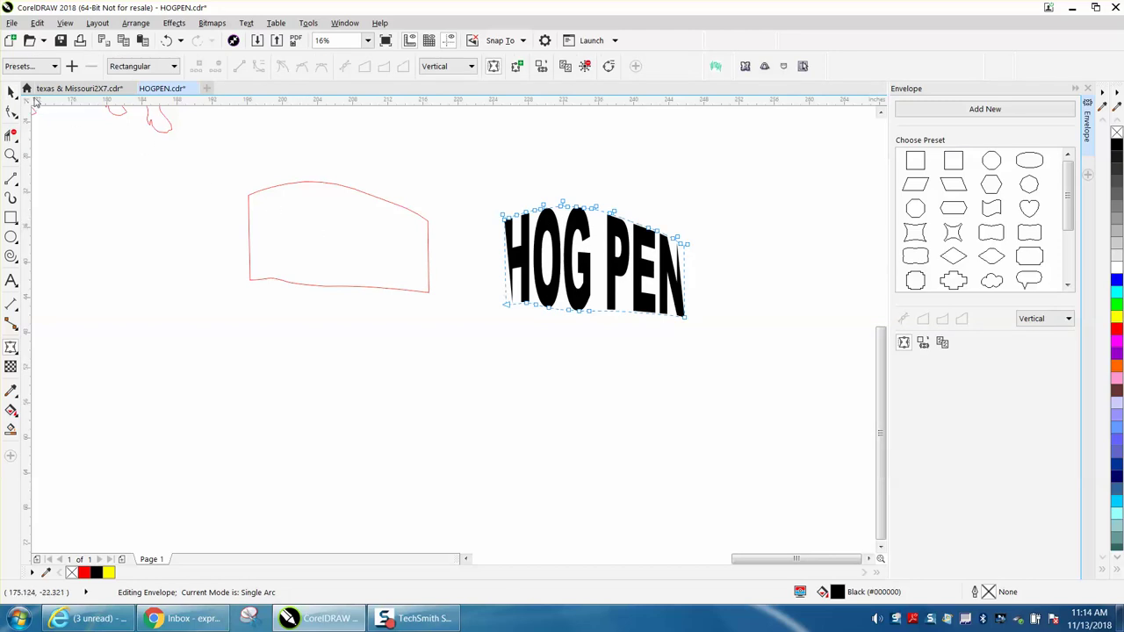
pyautogui.click(163, 40)
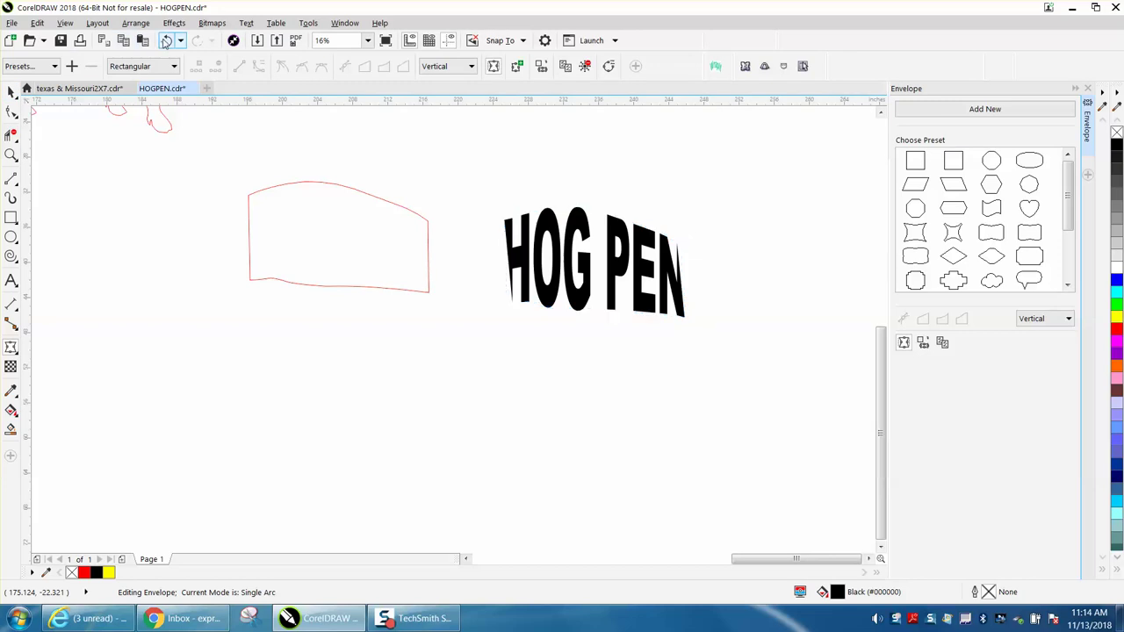
# Drop a copy of HOG PEN below the original, convert it to curves, and pick single-arc envelope mode.
pyautogui.press('space')
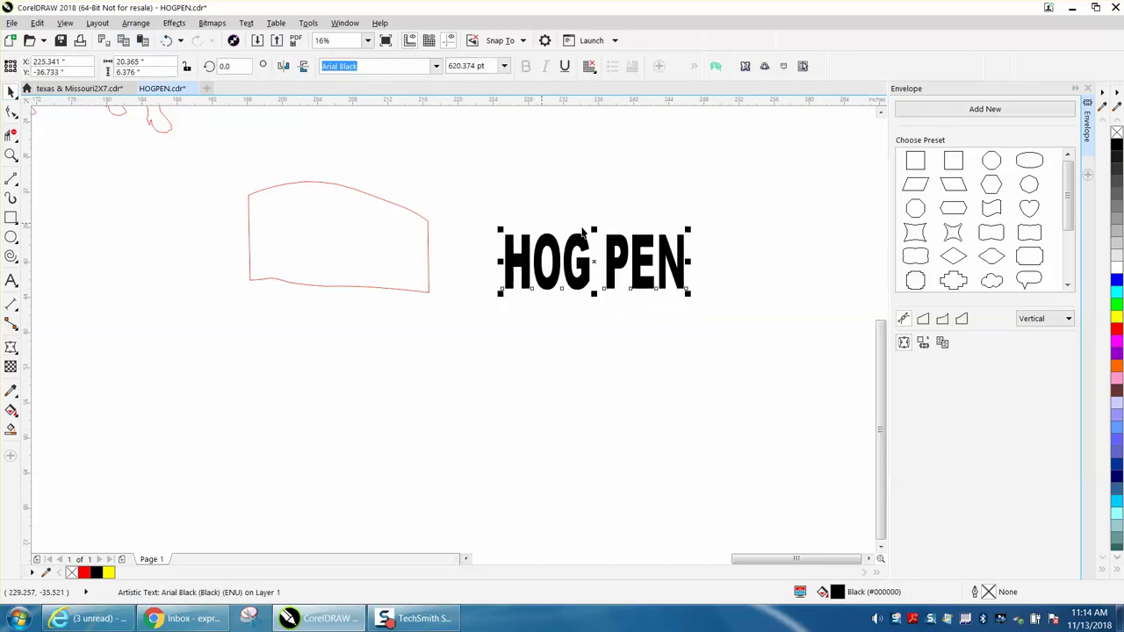
pyautogui.moveTo(615, 254); pyautogui.dragTo(588, 327)
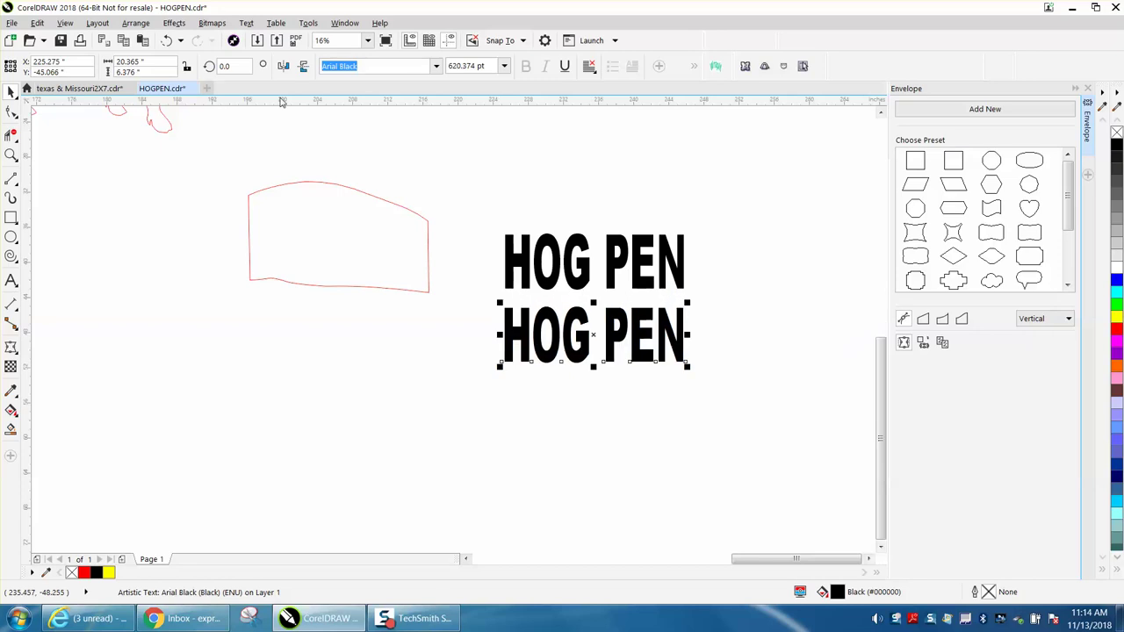
pyautogui.click(135, 23)
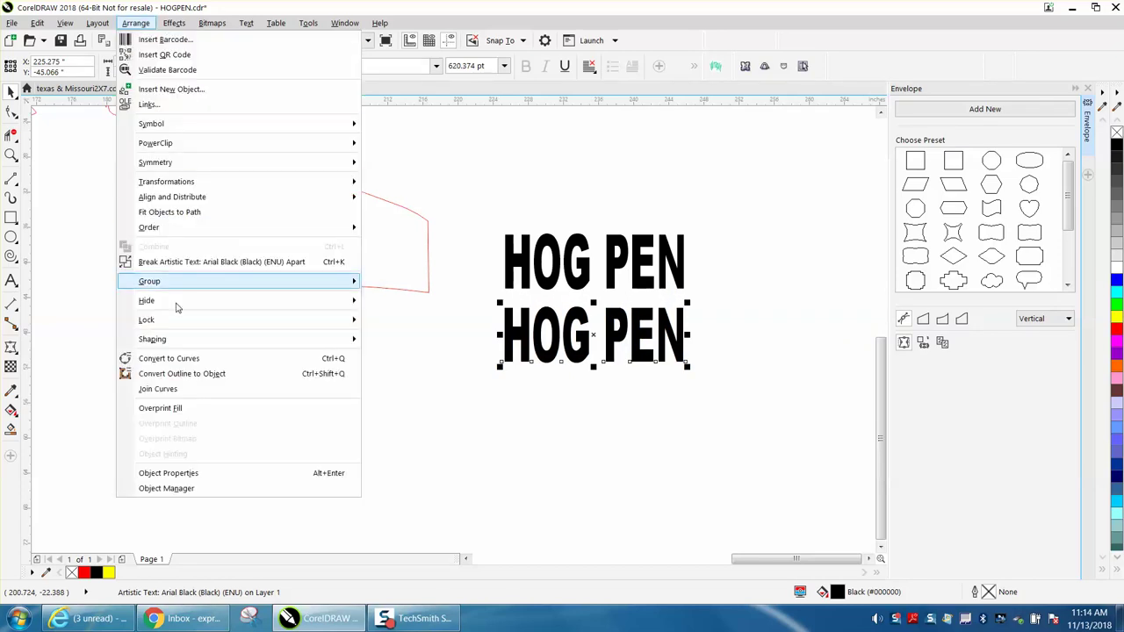
pyautogui.click(180, 358)
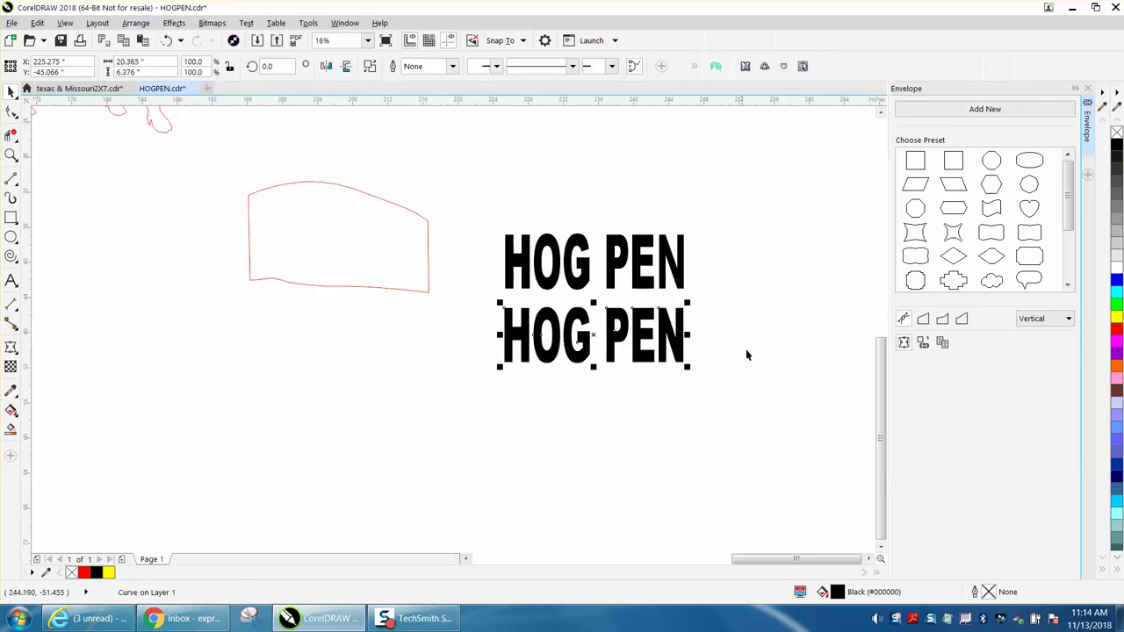
pyautogui.click(942, 318)
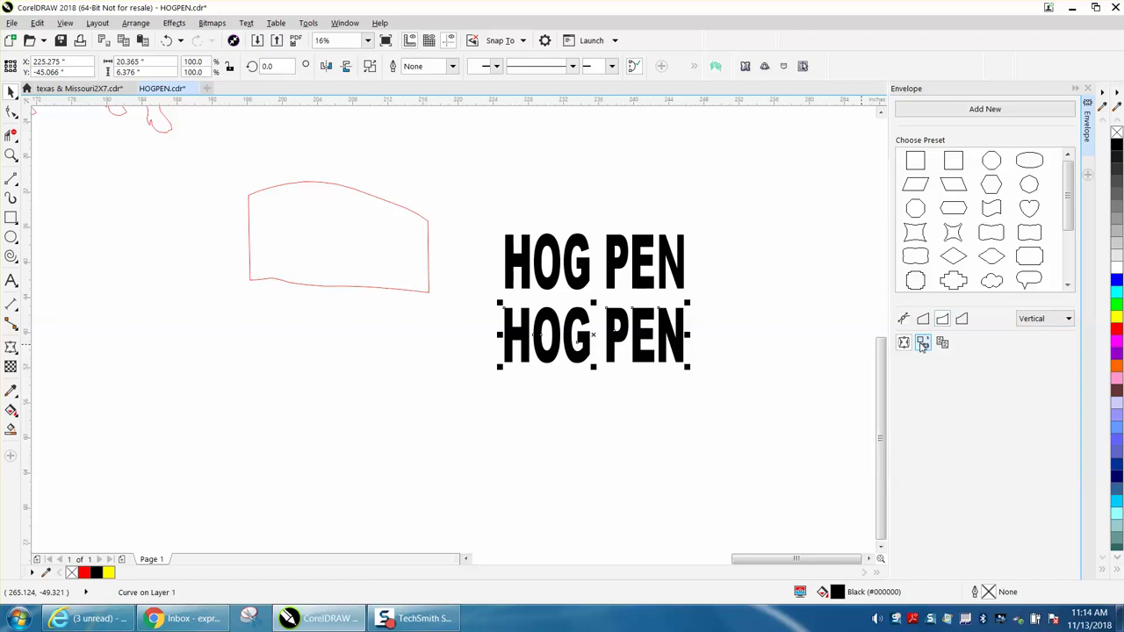
# Envelope the HOG PEN copy to the red outline, then delete that copy.
pyautogui.click(284, 231)
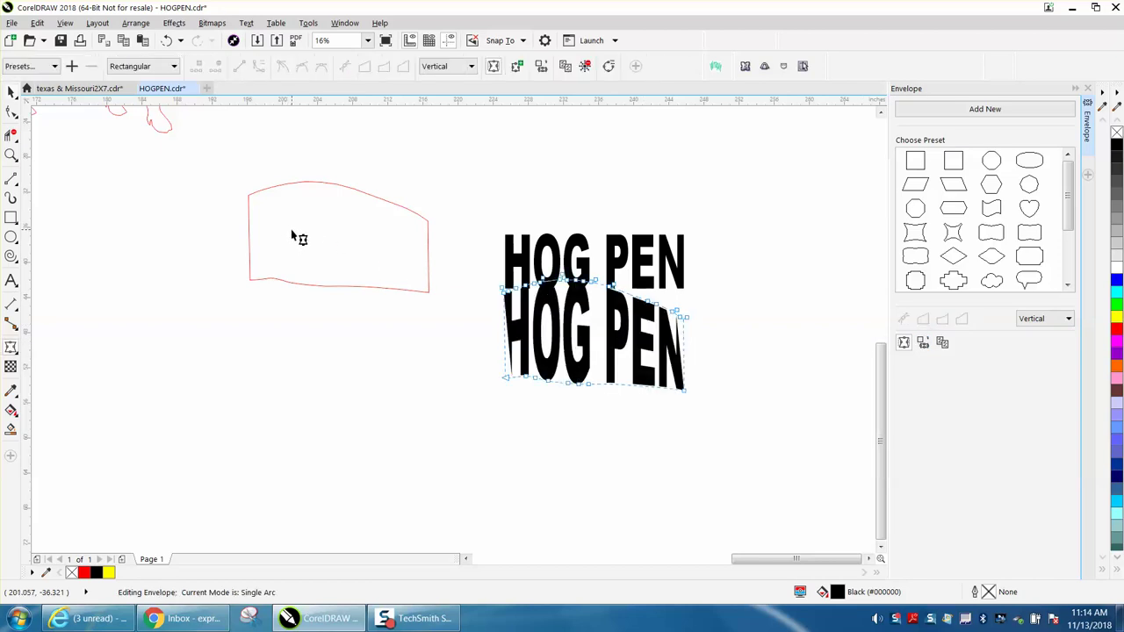
pyautogui.click(11, 91)
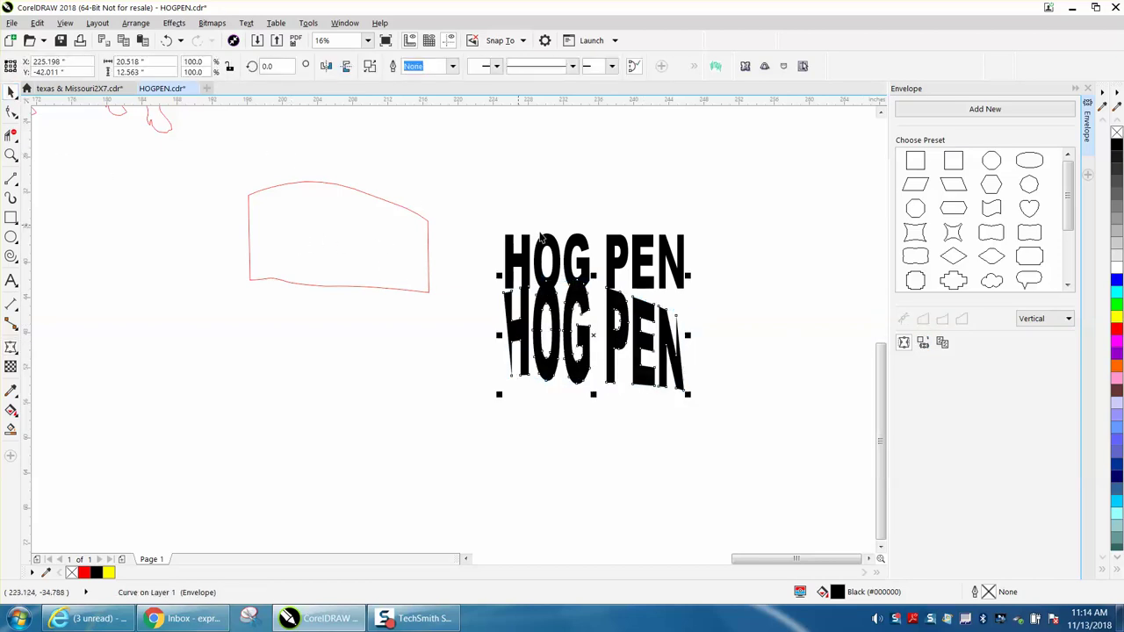
pyautogui.press('Delete')
# Envelope the original HOG PEN to the red body shape and zoom in on it.
pyautogui.click(621, 247)
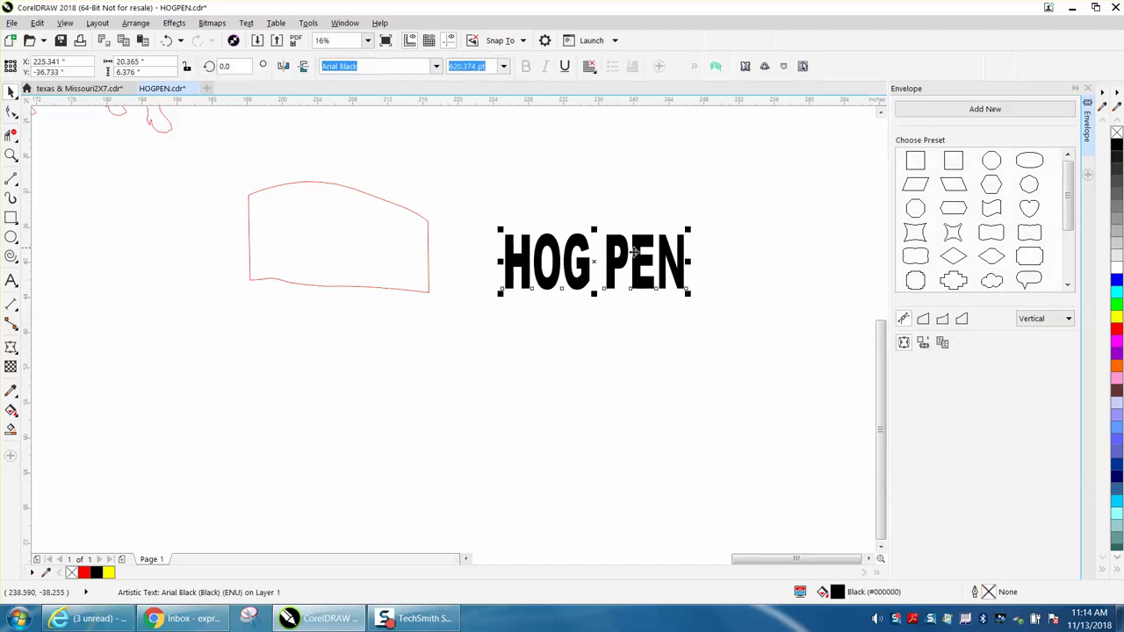
pyautogui.click(942, 318)
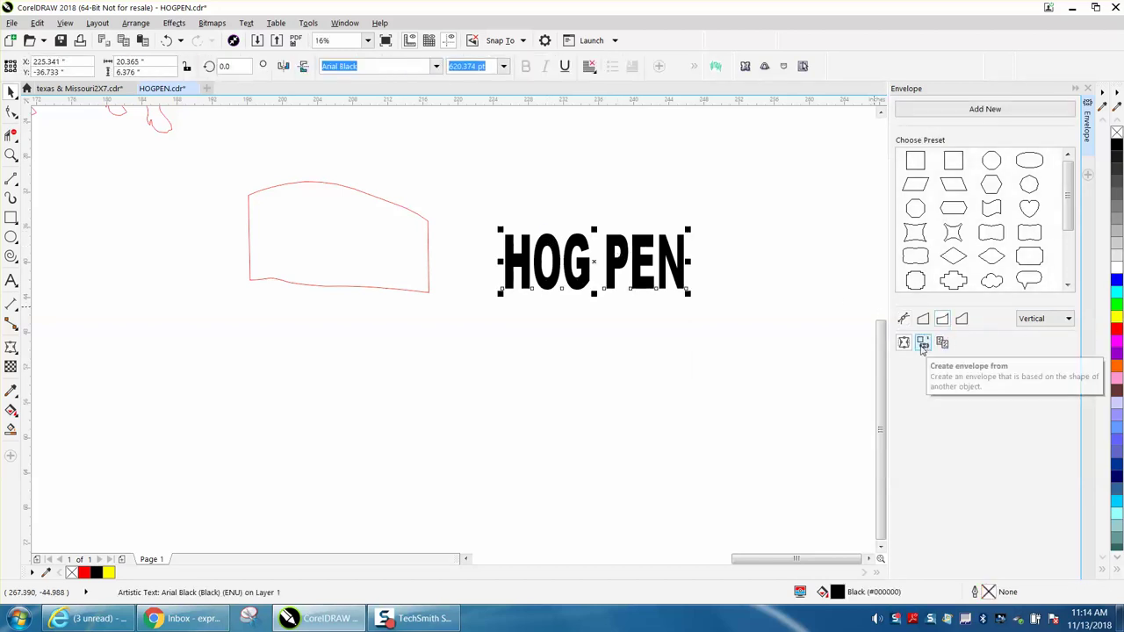
pyautogui.click(299, 254)
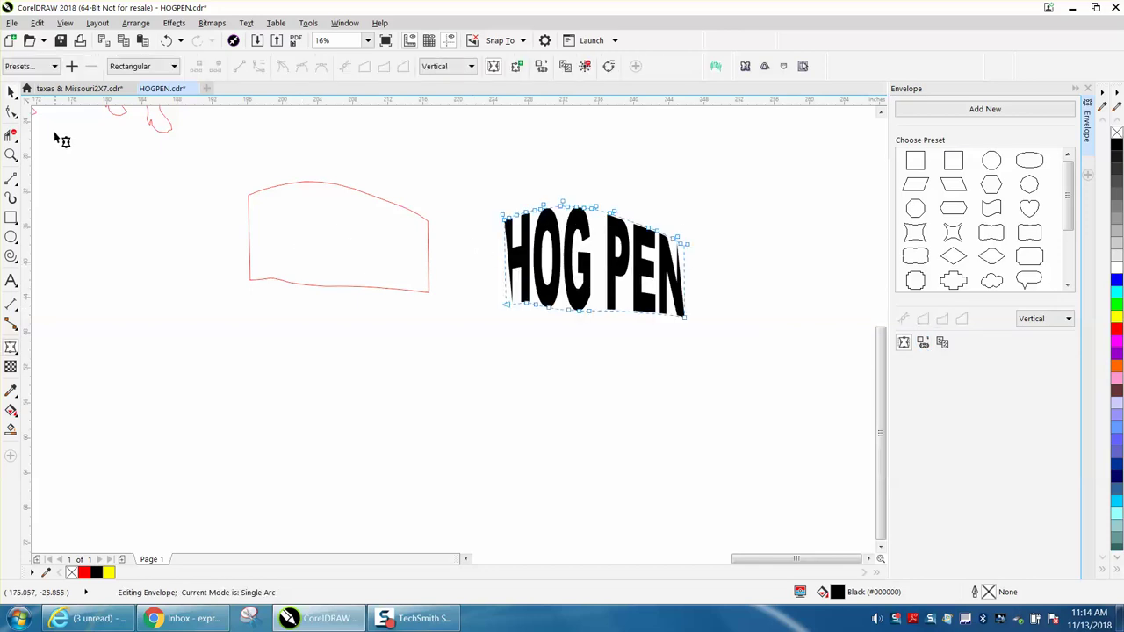
pyautogui.click(10, 92)
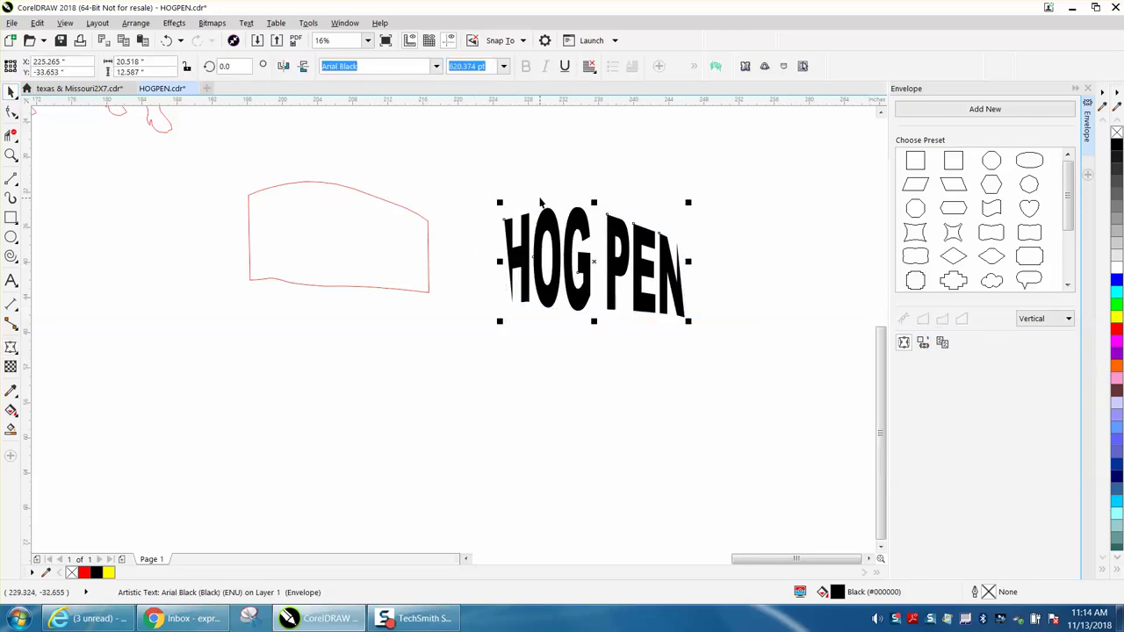
pyautogui.click(11, 154)
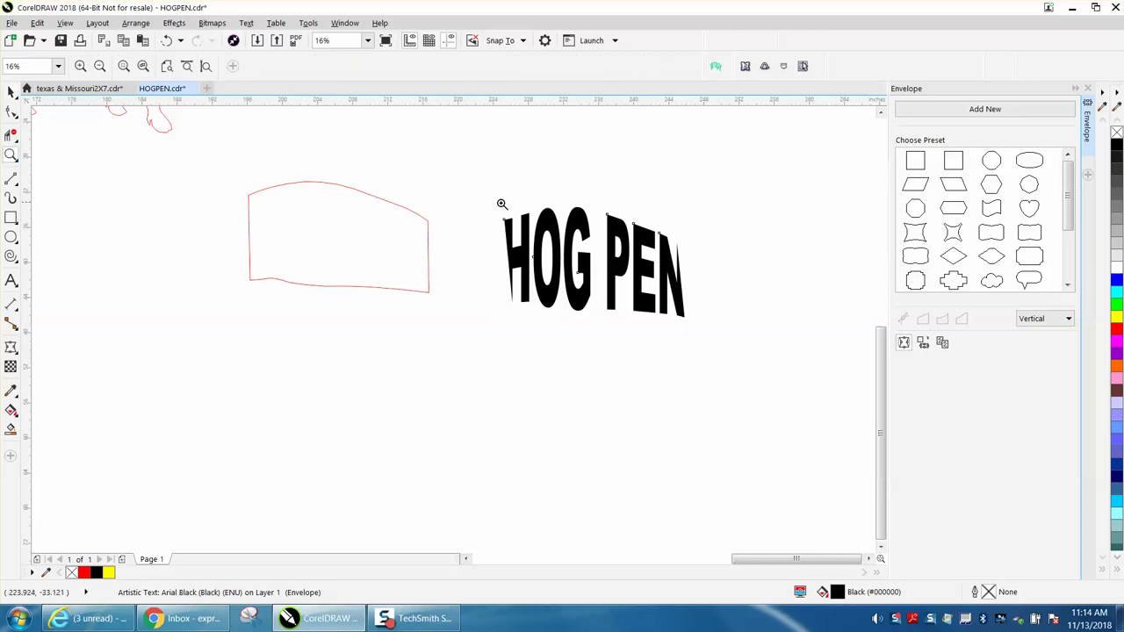
pyautogui.moveTo(481, 188); pyautogui.dragTo(760, 340)
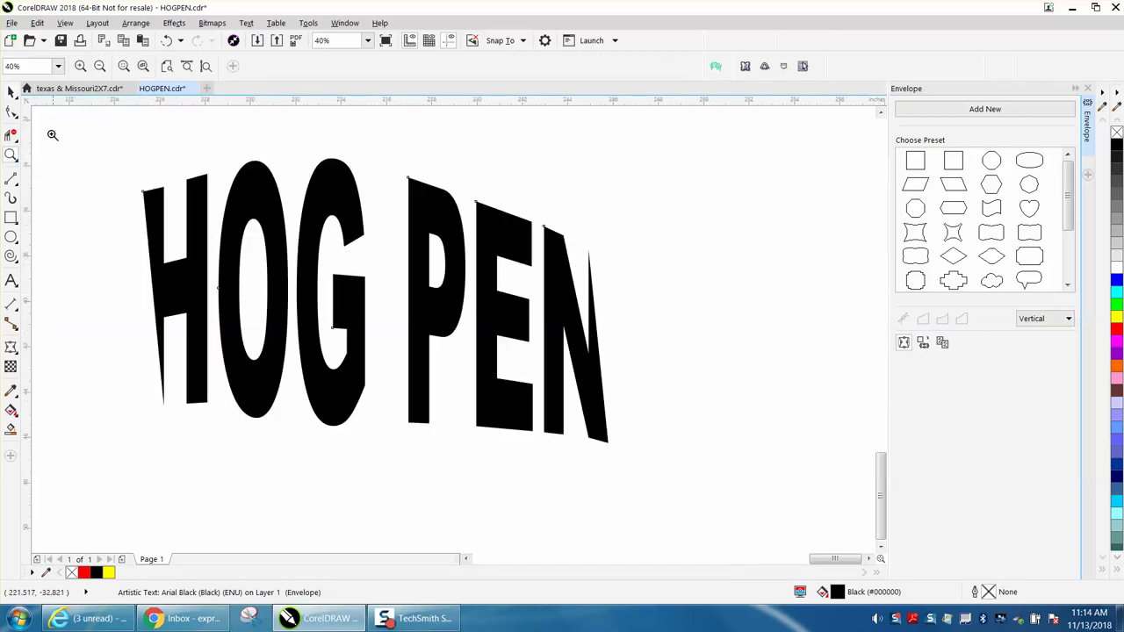
pyautogui.click(10, 93)
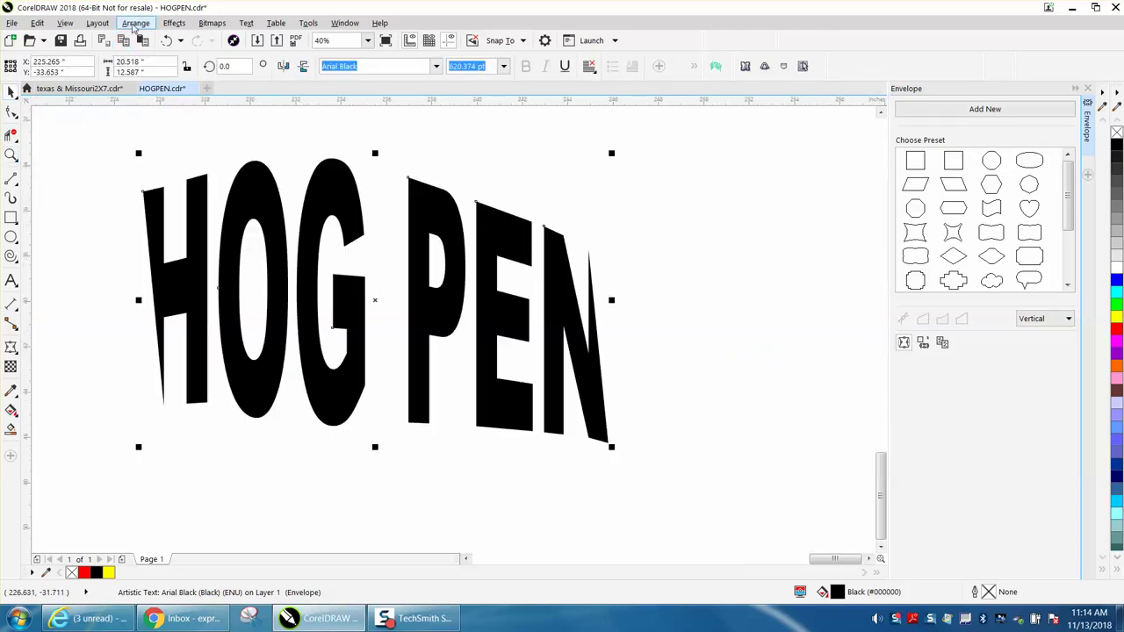
# Convert HOG PEN to curves with no fill and a red outline, and close the Envelope docker.
pyautogui.click(136, 23)
pyautogui.click(168, 358)
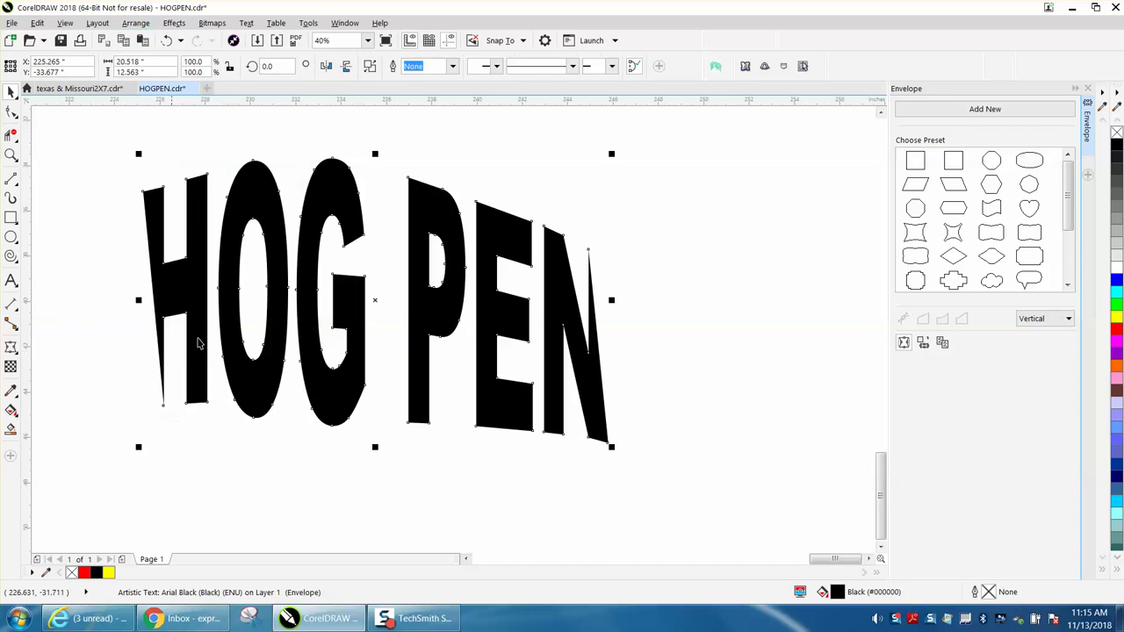
pyautogui.click(1116, 131)
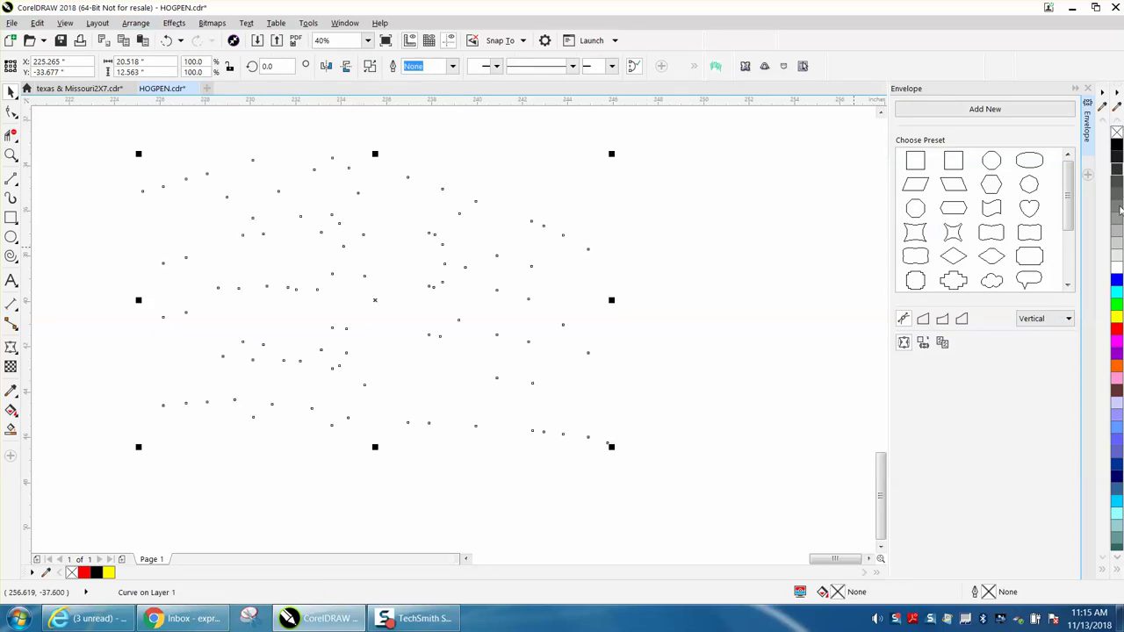
pyautogui.rightClick(1117, 329)
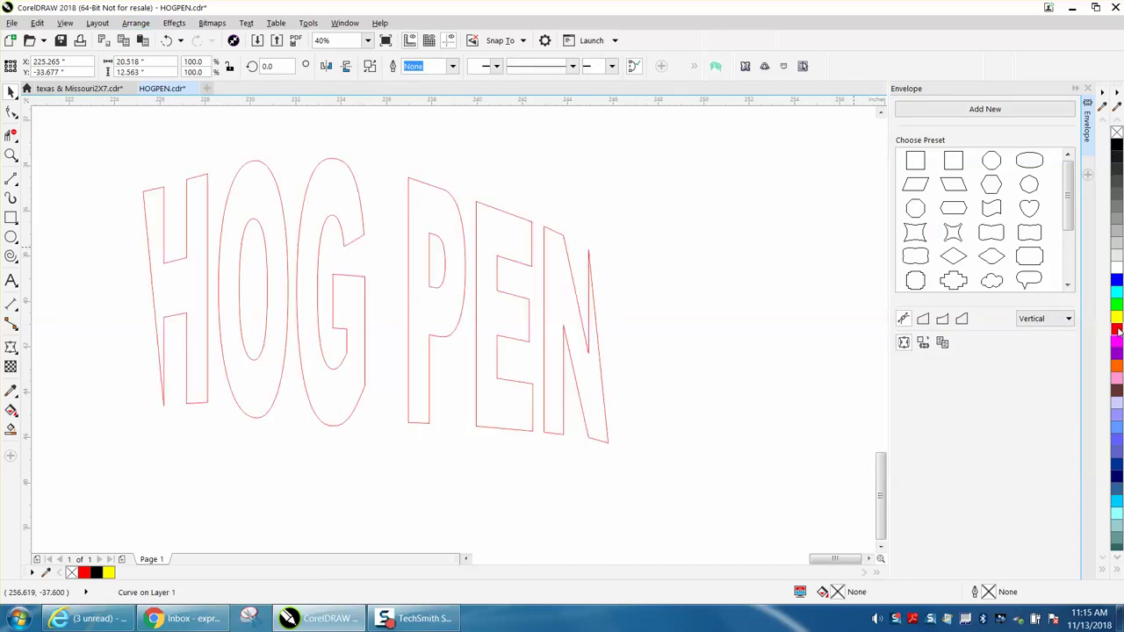
pyautogui.click(1088, 88)
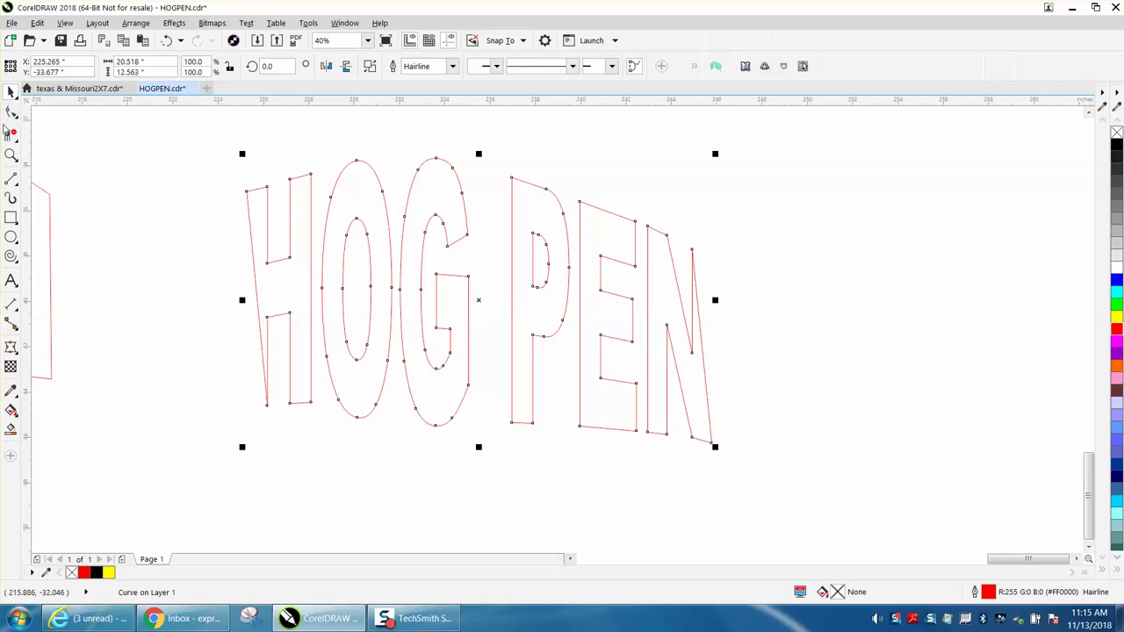
# Add a node to square the H's left edge to its bottom corner and straighten the N's right edge.
pyautogui.click(10, 154)
pyautogui.moveTo(219, 163); pyautogui.dragTo(471, 452)
pyautogui.click(11, 112)
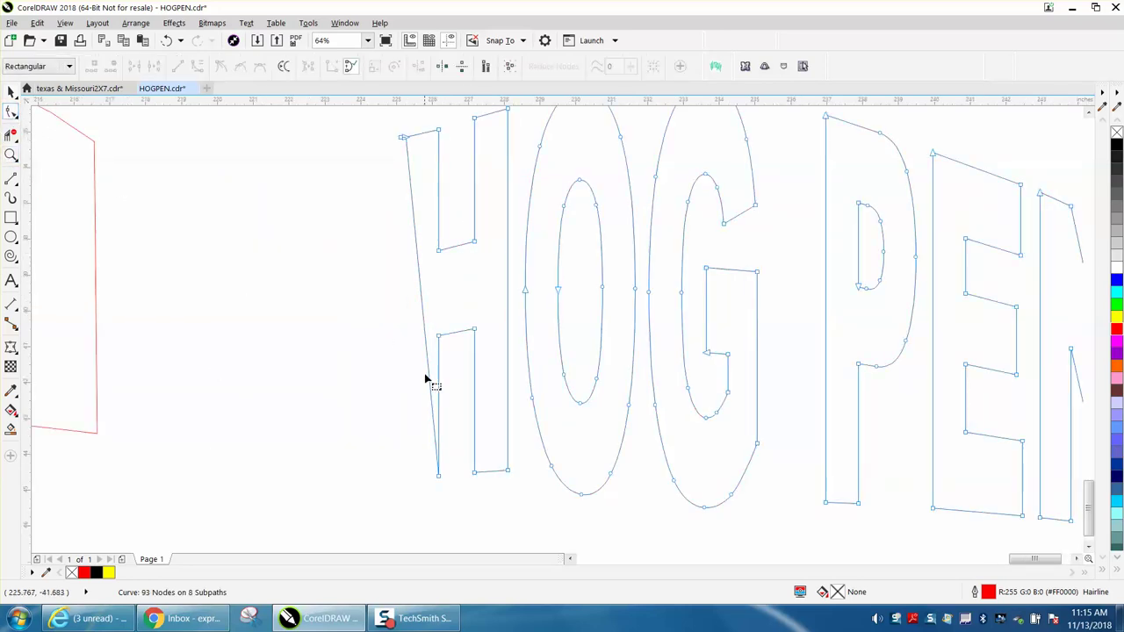
pyautogui.doubleClick(434, 430)
pyautogui.moveTo(434, 430); pyautogui.dragTo(401, 477)
pyautogui.scroll(-2, 289, 384)
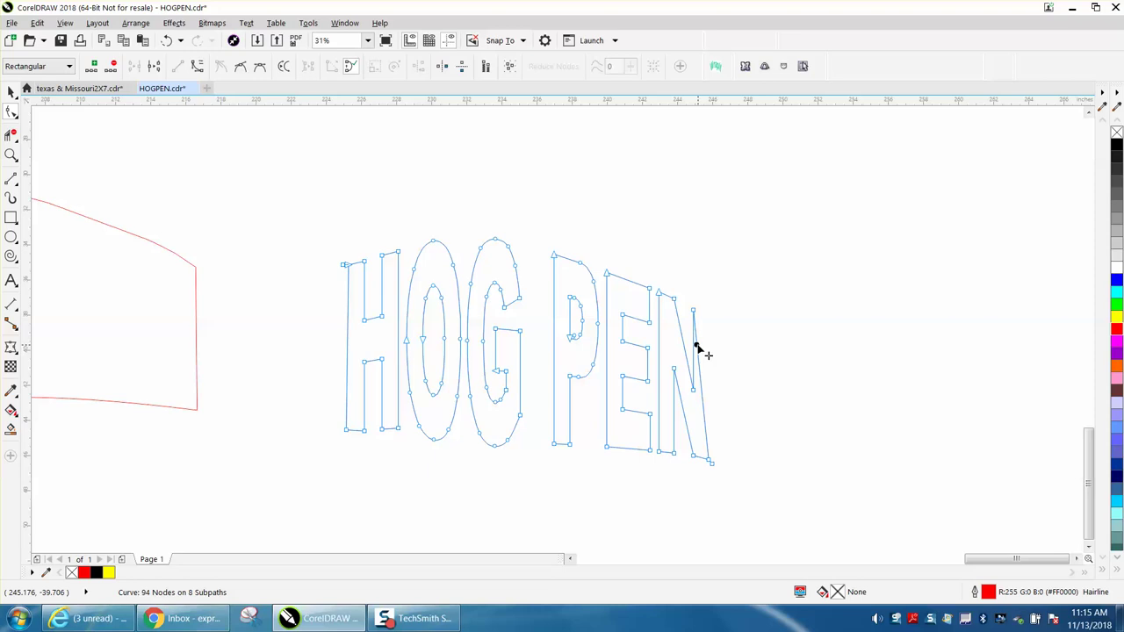
pyautogui.moveTo(698, 350); pyautogui.dragTo(711, 314)
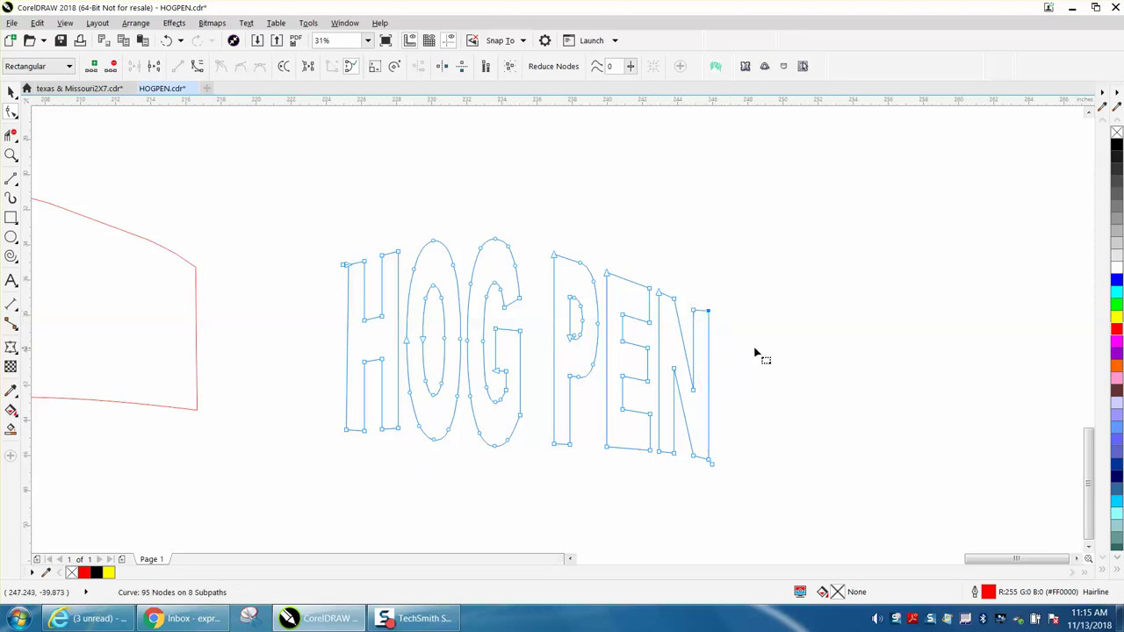
pyautogui.scroll(-2, 758, 356)
# Move the HOG PEN outline near the pigs and zoom in on the red pig outlines.
pyautogui.click(11, 91)
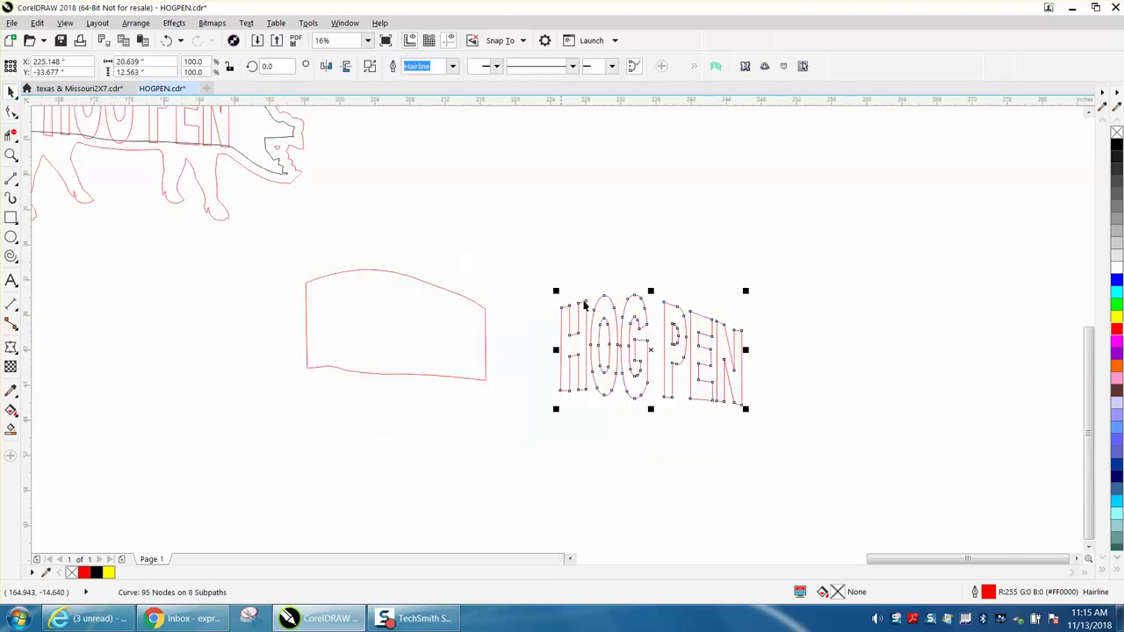
pyautogui.scroll(-3, 742, 349)
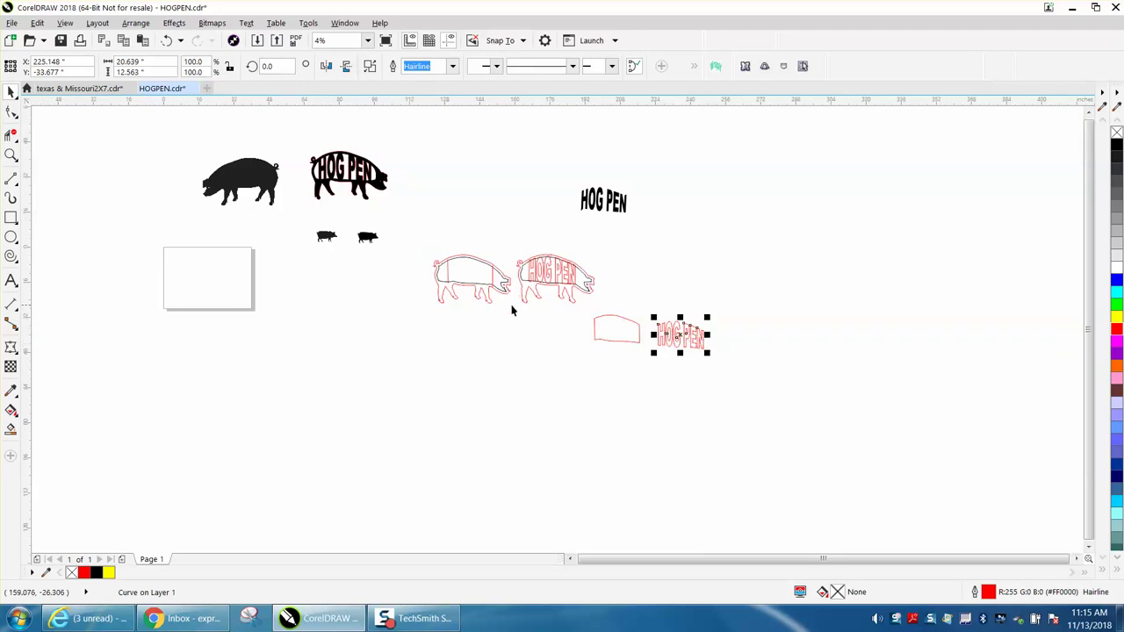
pyautogui.moveTo(702, 339); pyautogui.dragTo(456, 341)
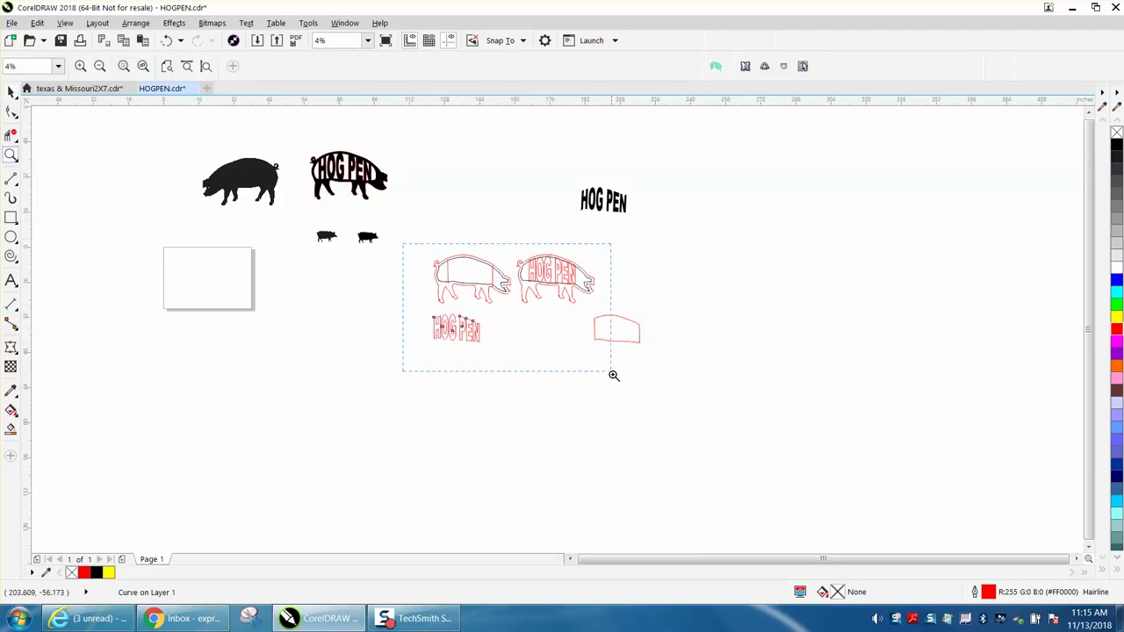
pyautogui.moveTo(614, 375); pyautogui.dragTo(614, 375)
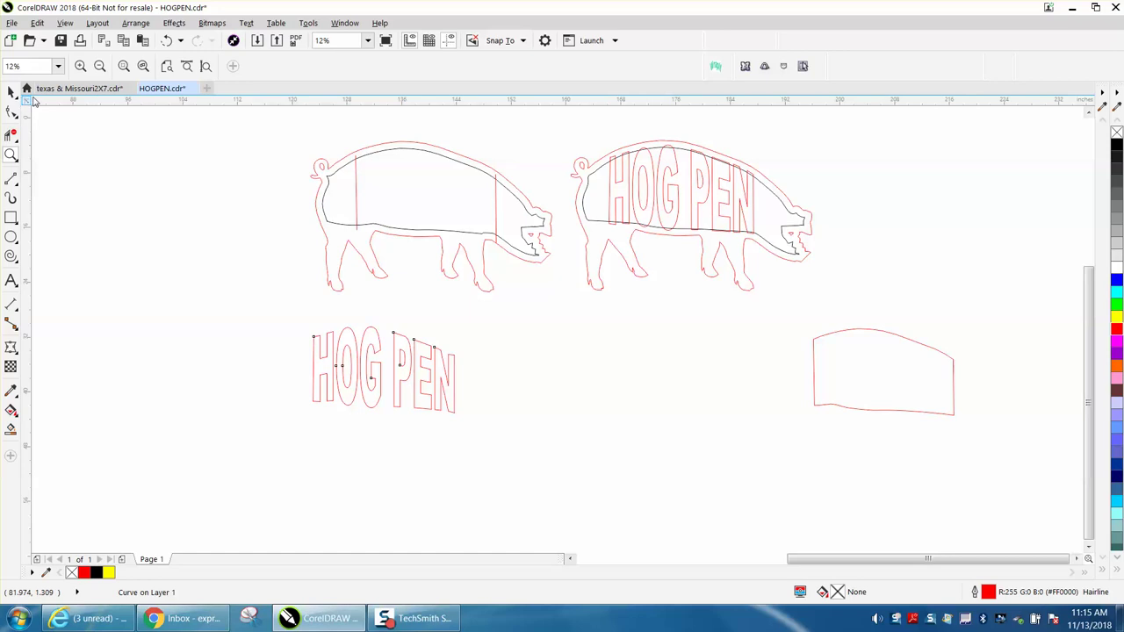
pyautogui.click(10, 91)
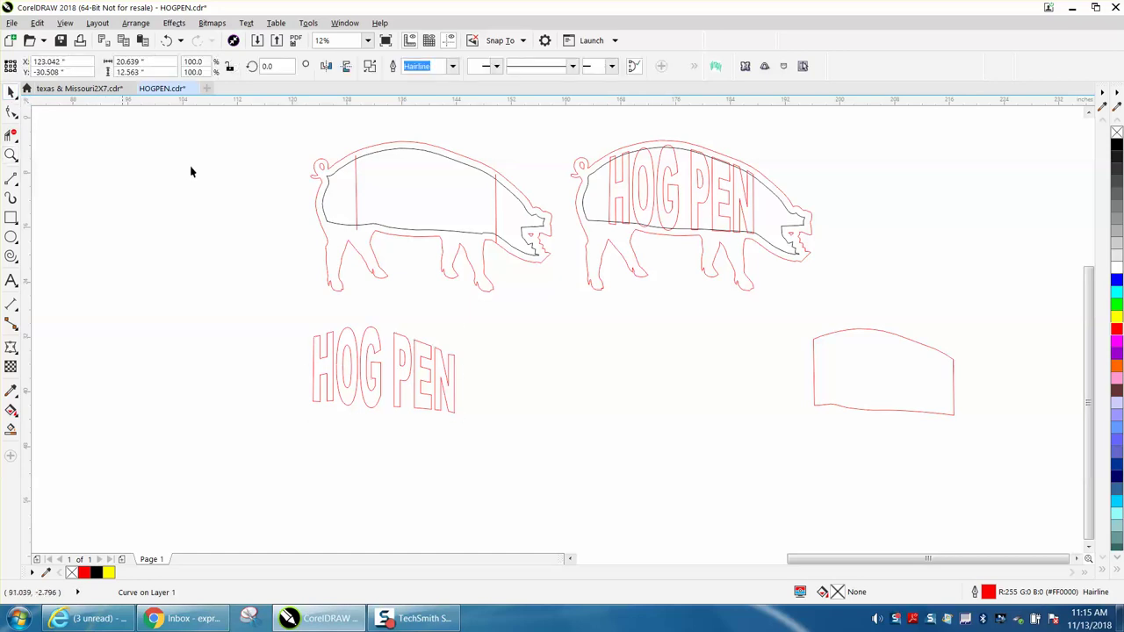
# Delete the two vertical lines inside the left pig and move HOG PEN into its body.
pyautogui.click(356, 195)
pyautogui.press('Delete')
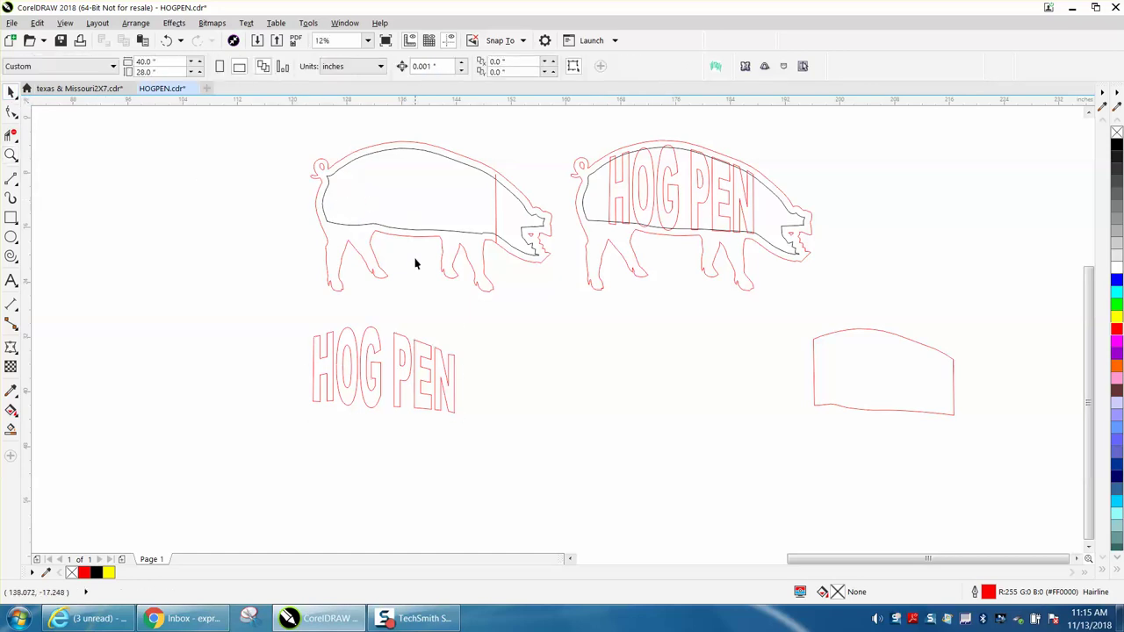
pyautogui.click(495, 217)
pyautogui.press('Delete')
pyautogui.moveTo(395, 356); pyautogui.dragTo(430, 179)
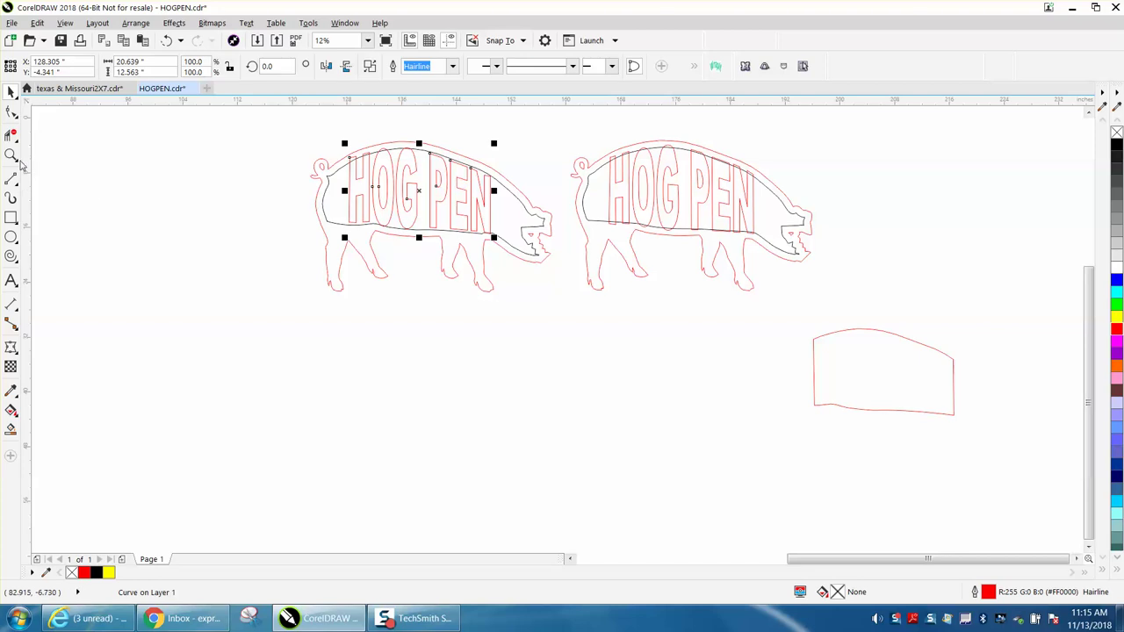
# Lower the bottom nodes of the O and G onto the pig's belly line.
pyautogui.press('z')
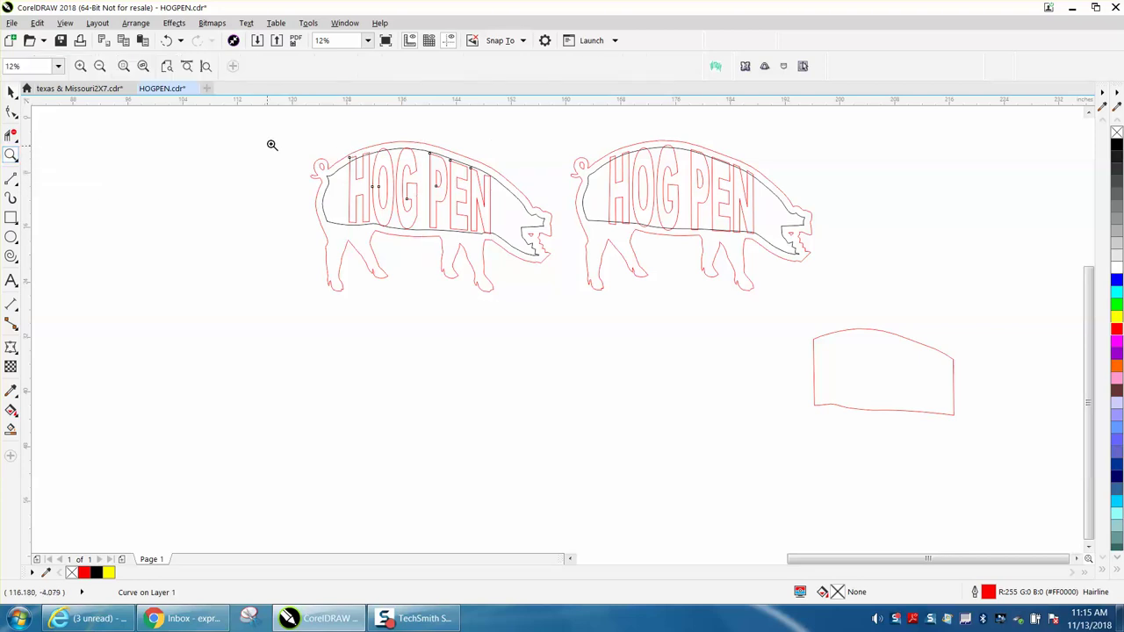
pyautogui.click(639, 361)
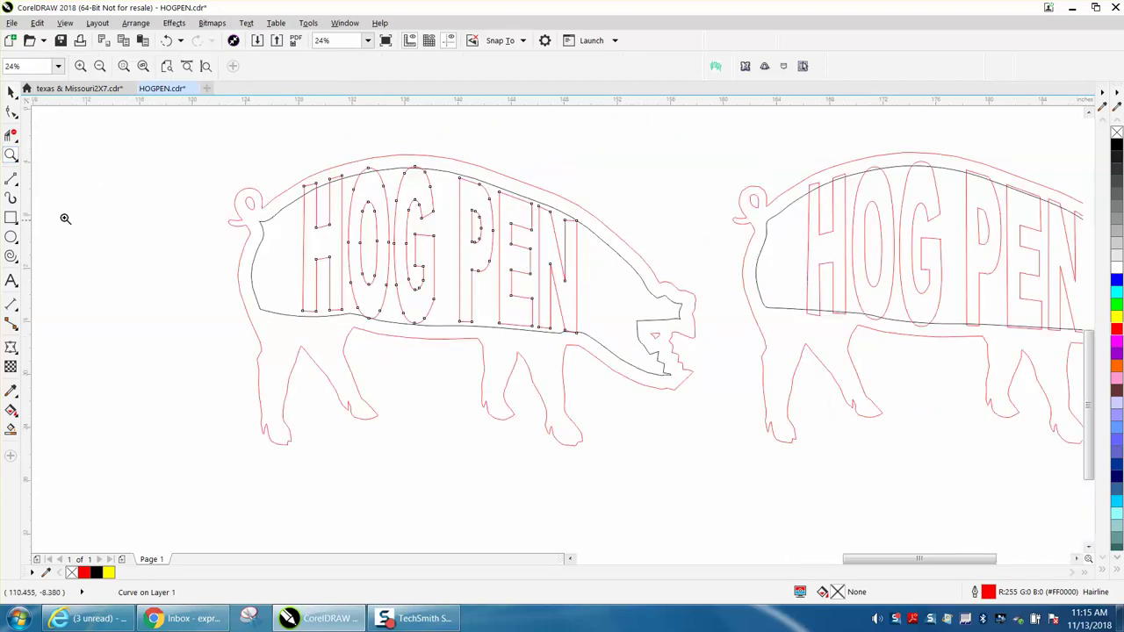
pyautogui.click(11, 112)
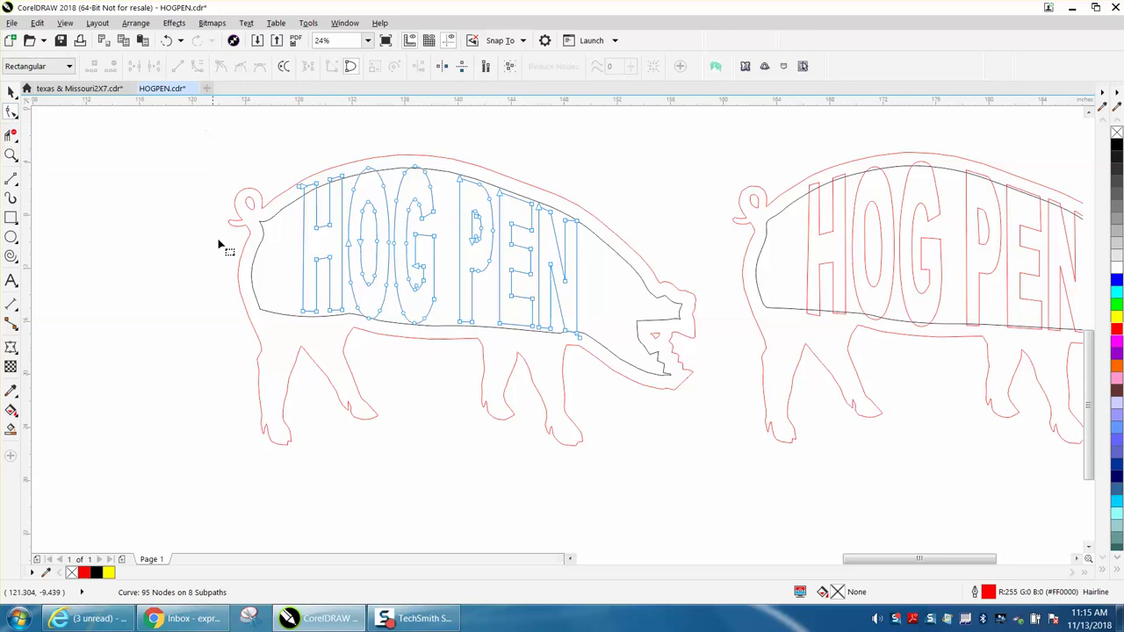
pyautogui.moveTo(282, 295); pyautogui.dragTo(344, 326)
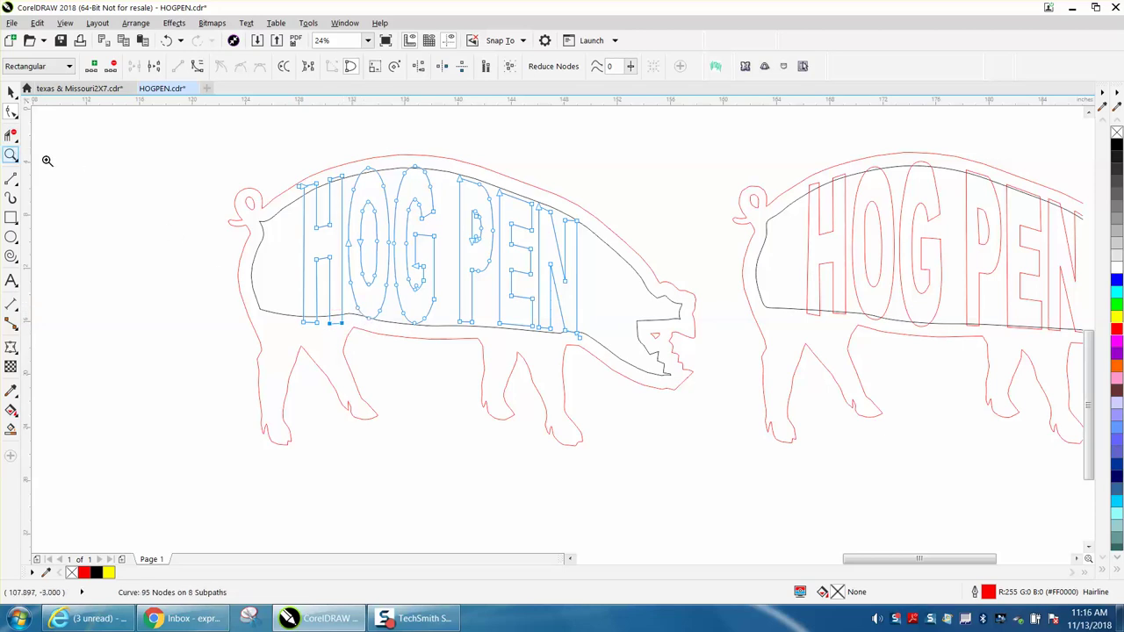
pyautogui.moveTo(267, 268); pyautogui.dragTo(562, 395)
pyautogui.click(10, 111)
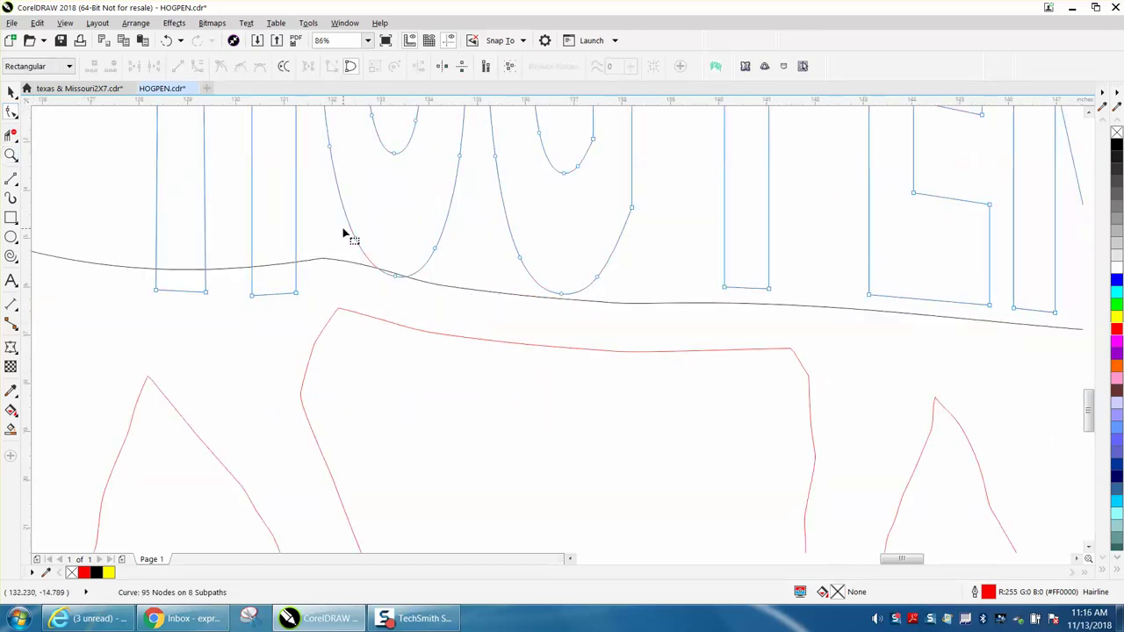
pyautogui.moveTo(343, 228); pyautogui.dragTo(454, 301)
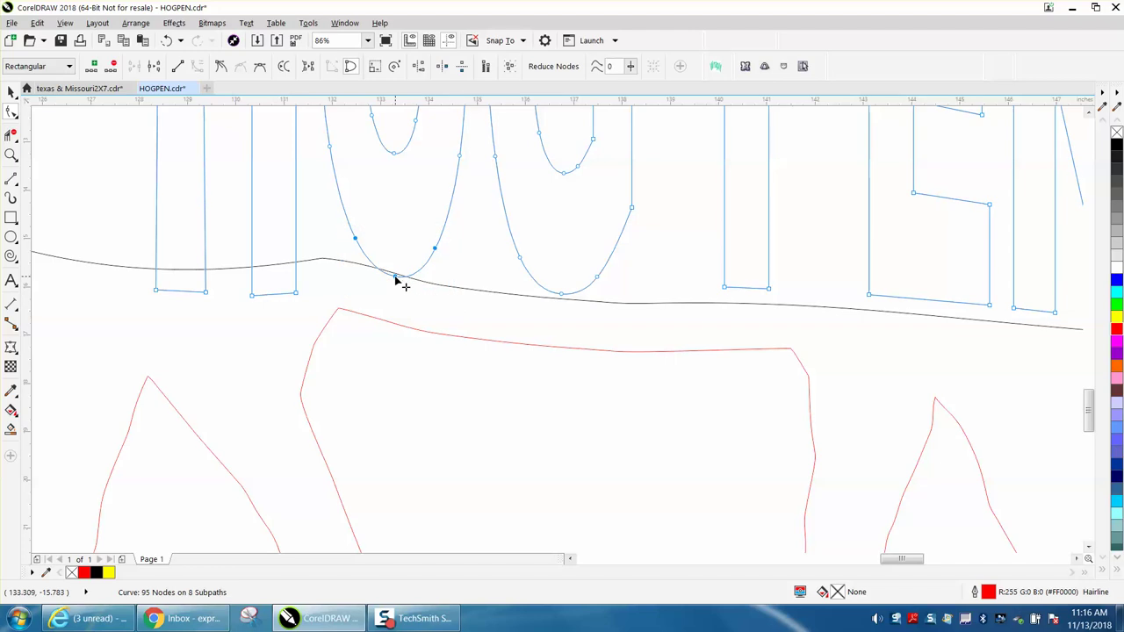
pyautogui.moveTo(397, 279); pyautogui.dragTo(396, 290)
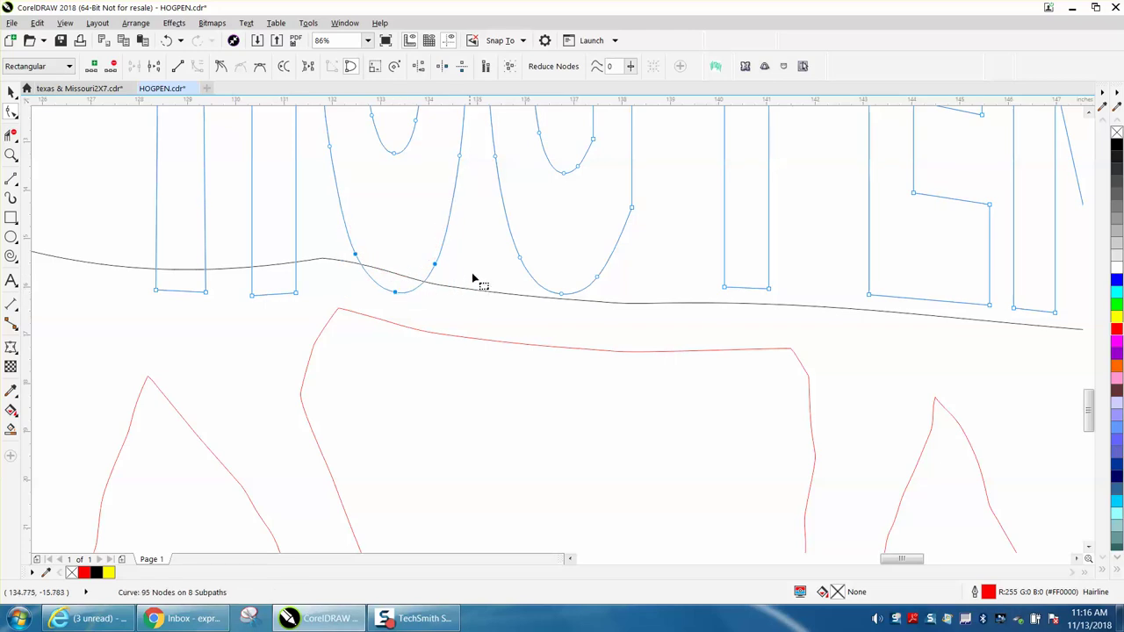
pyautogui.moveTo(496, 254); pyautogui.dragTo(642, 325)
pyautogui.moveTo(564, 298); pyautogui.dragTo(564, 314)
# Drop the bottoms of the P's stem, the E and the N onto the belly line.
pyautogui.moveTo(776, 304); pyautogui.dragTo(769, 322)
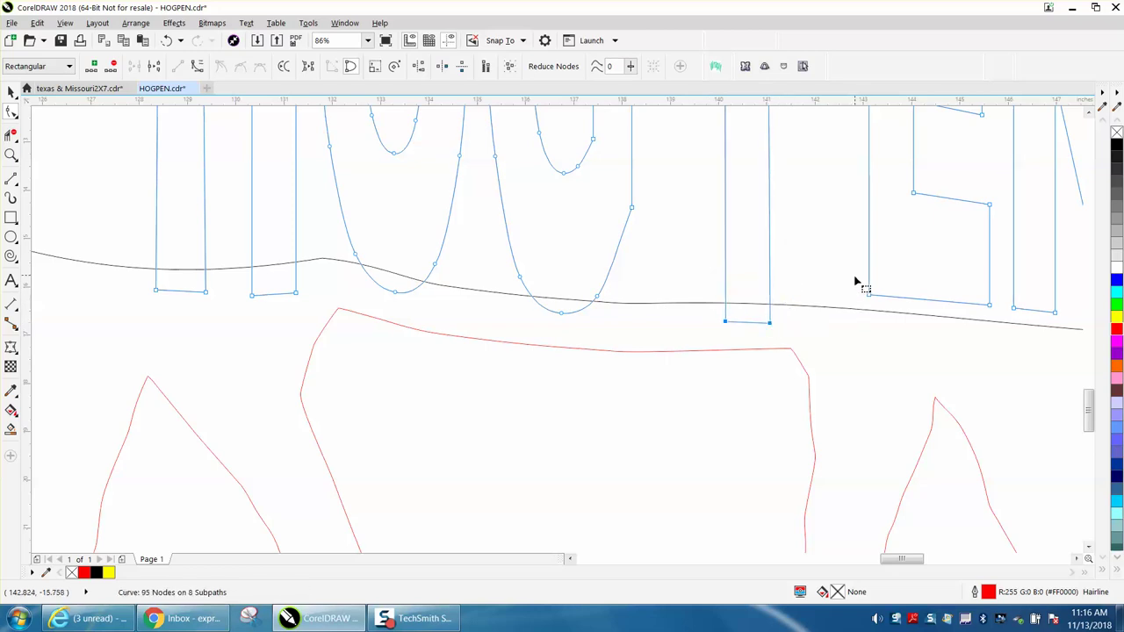
pyautogui.moveTo(855, 275); pyautogui.dragTo(1035, 345)
pyautogui.scroll(-3, 887, 354)
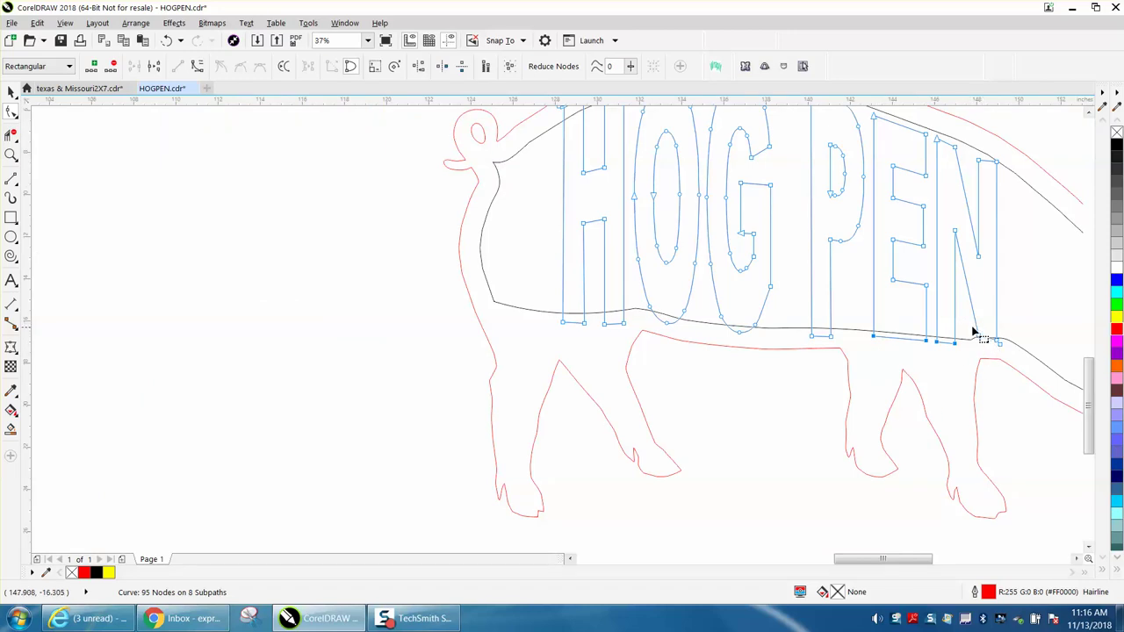
pyautogui.moveTo(973, 331)
pyautogui.mouseDown()
pyautogui.moveTo(1009, 356)
pyautogui.moveTo(982, 351)
pyautogui.mouseUp()
pyautogui.scroll(3, 1087, 373)
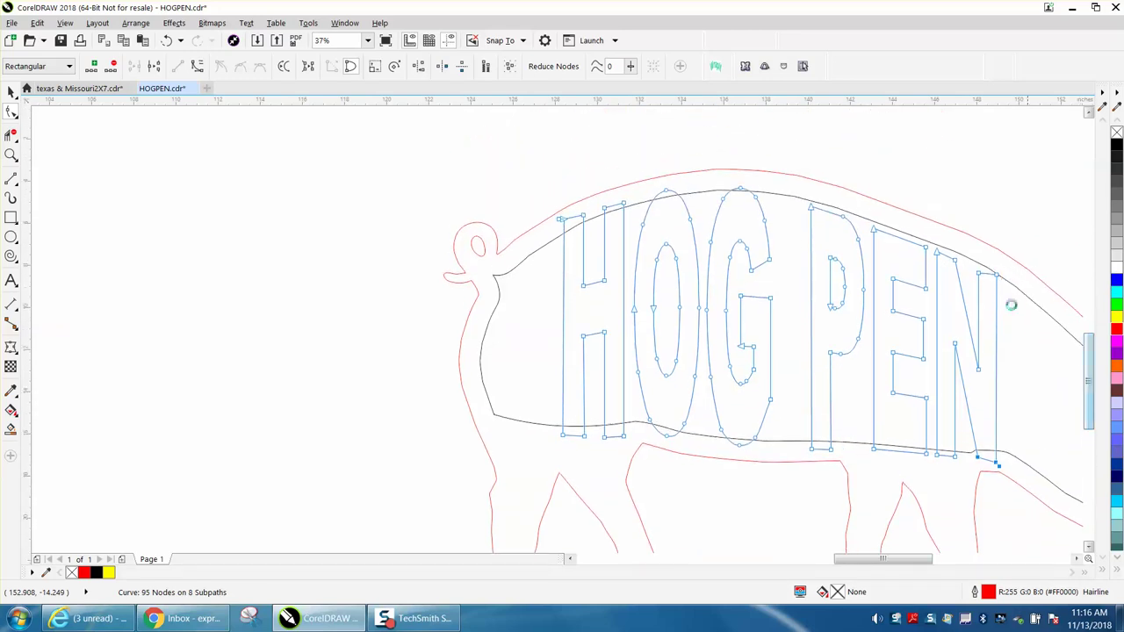
# Raise the top nodes of N, E, P, G and O to the back curve, nudging the O's inner top.
pyautogui.moveTo(969, 255); pyautogui.dragTo(923, 234)
pyautogui.click(936, 252)
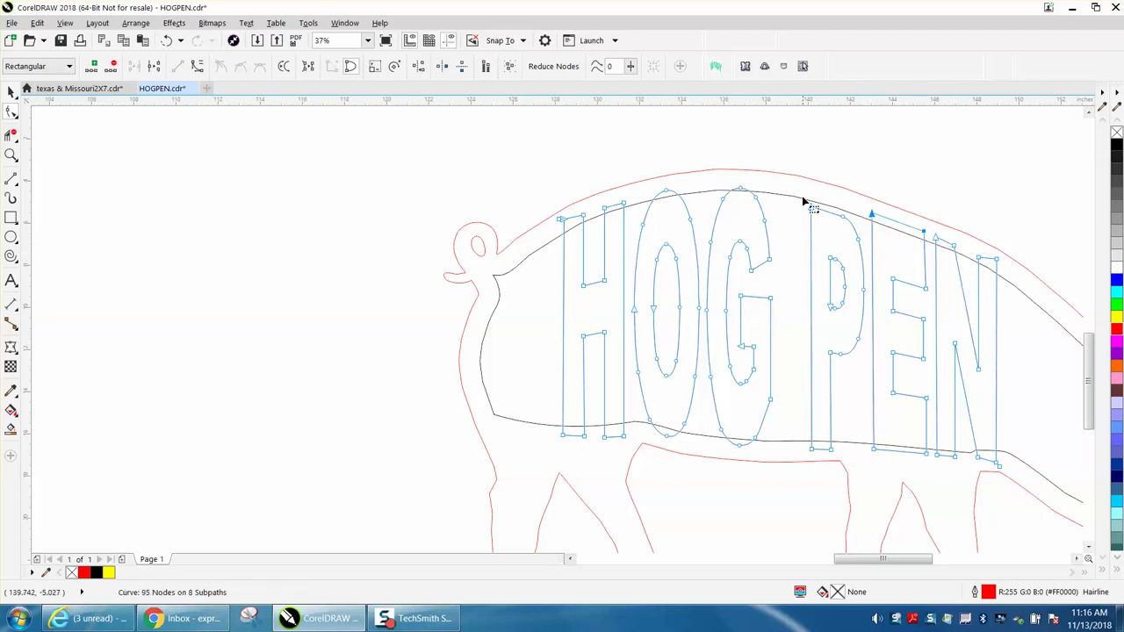
pyautogui.moveTo(799, 189); pyautogui.dragTo(847, 219)
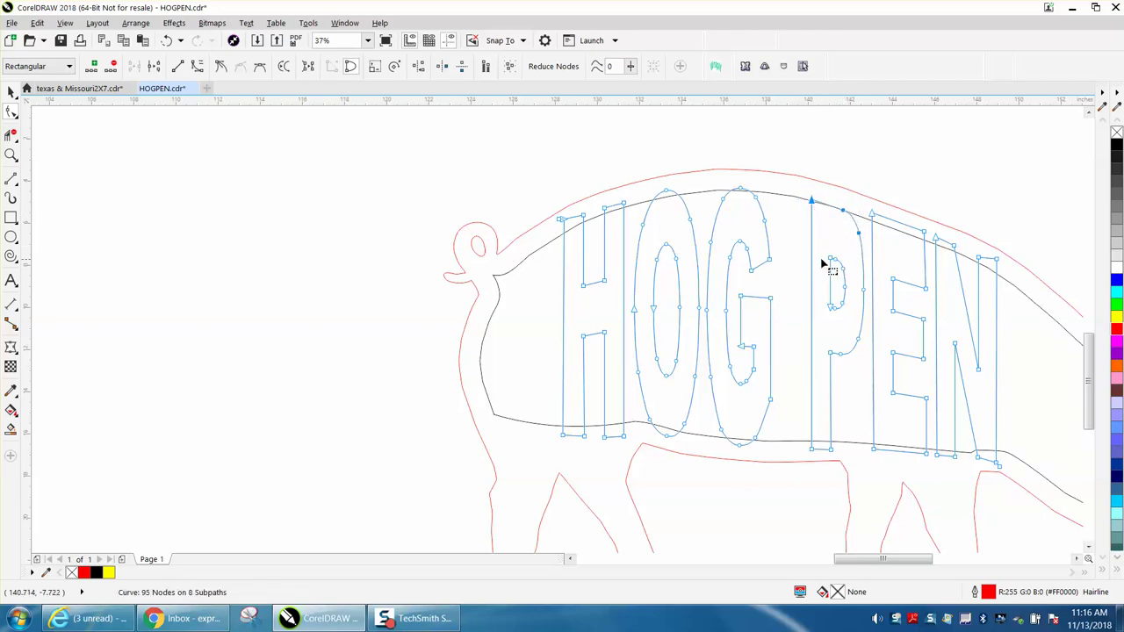
pyautogui.moveTo(819, 251); pyautogui.dragTo(848, 263)
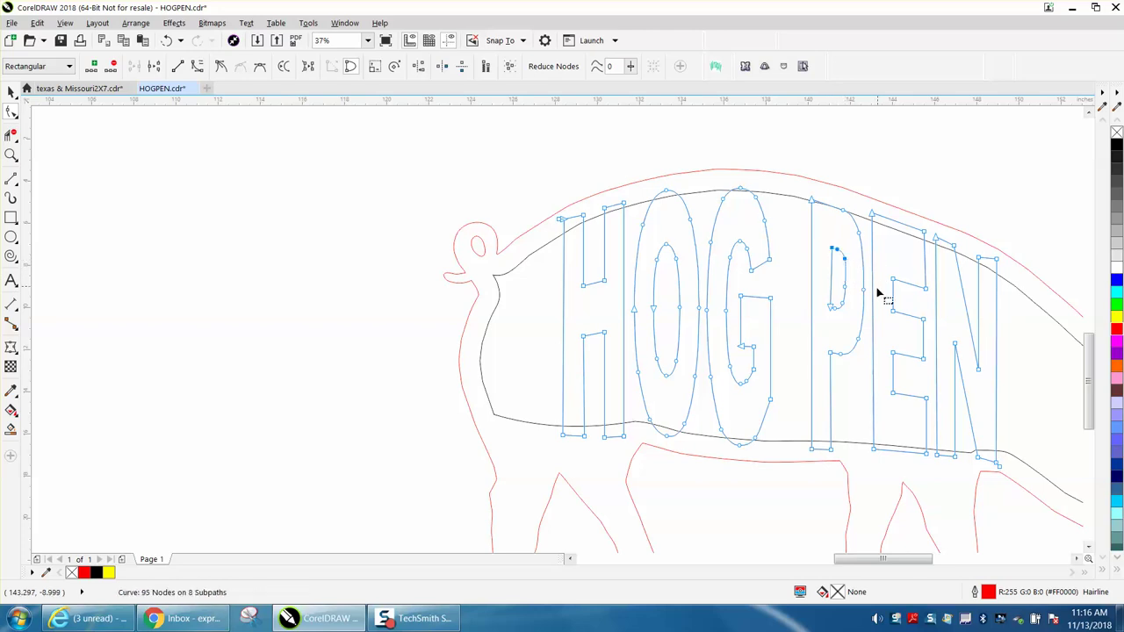
pyautogui.moveTo(715, 186); pyautogui.dragTo(753, 193)
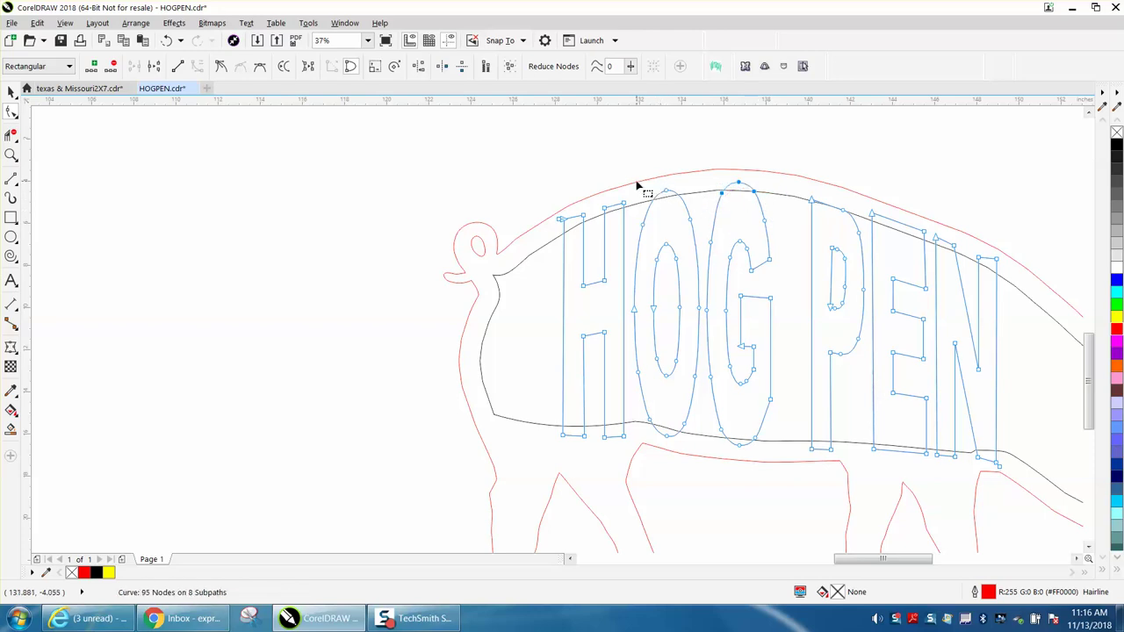
pyautogui.moveTo(640, 184); pyautogui.dragTo(691, 213)
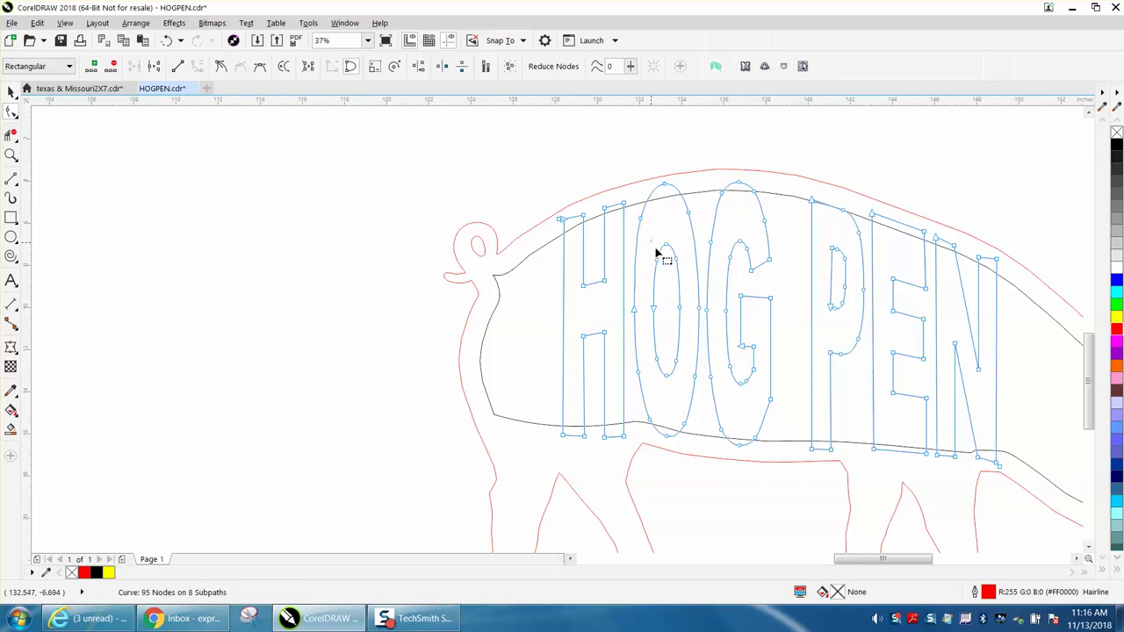
pyautogui.moveTo(658, 251)
pyautogui.mouseDown()
pyautogui.moveTo(687, 268)
pyautogui.moveTo(677, 253)
pyautogui.mouseUp()
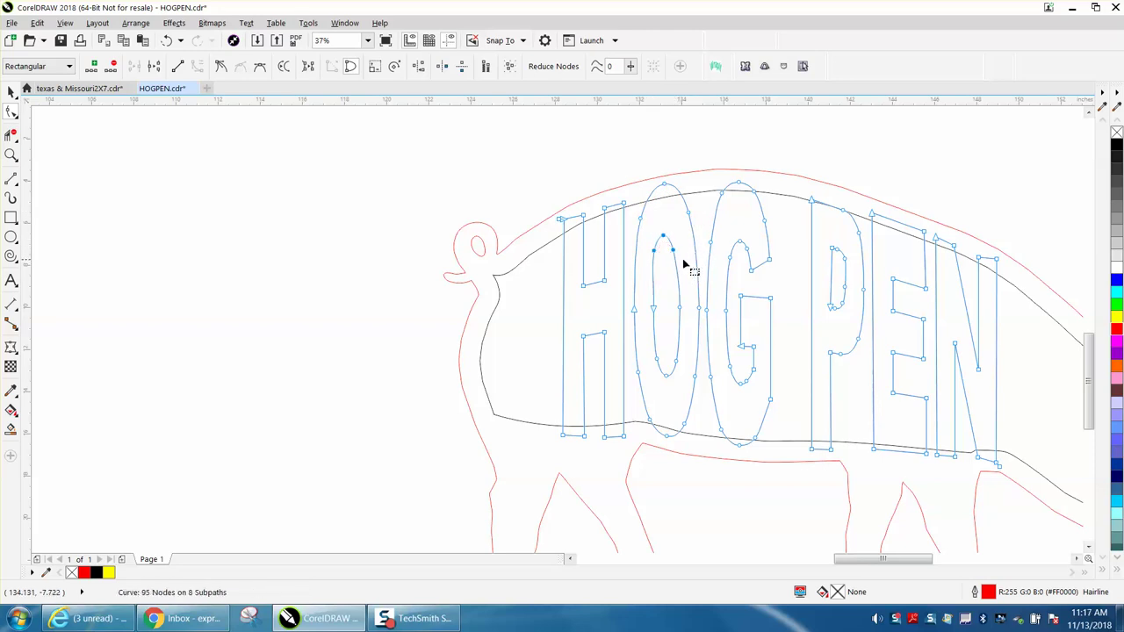
pyautogui.moveTo(678, 263); pyautogui.dragTo(677, 264)
pyautogui.scroll(-1, 474, 265)
# Zoom in on the pig body, select the lettering, and undo two node moves on the H.
pyautogui.click(10, 154)
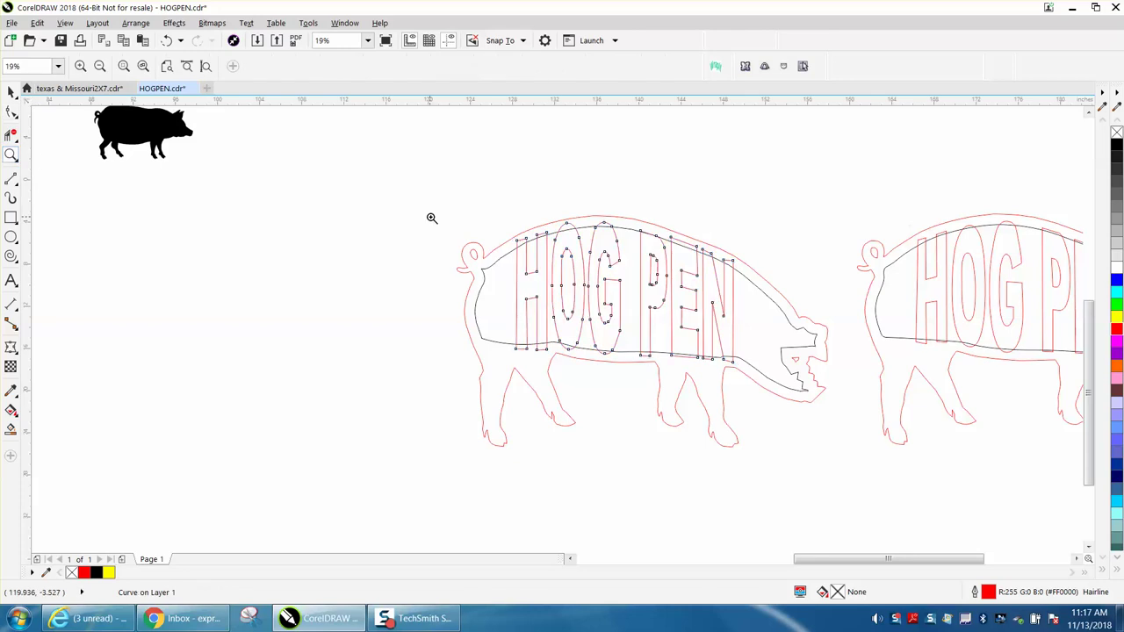
pyautogui.moveTo(437, 217); pyautogui.dragTo(894, 425)
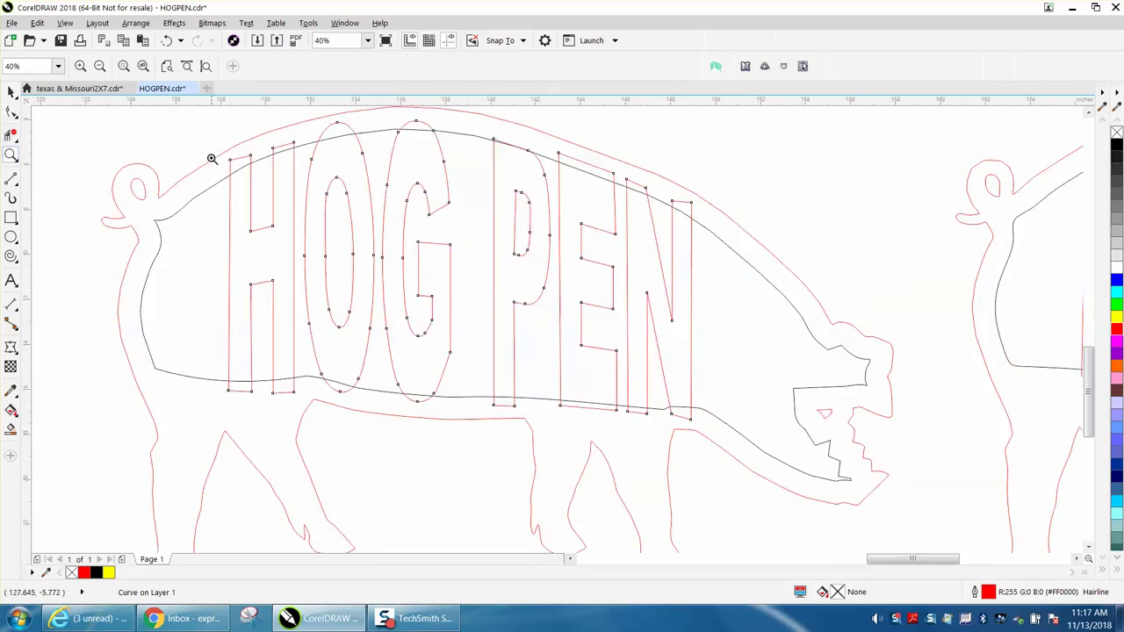
pyautogui.click(11, 133)
pyautogui.click(253, 155)
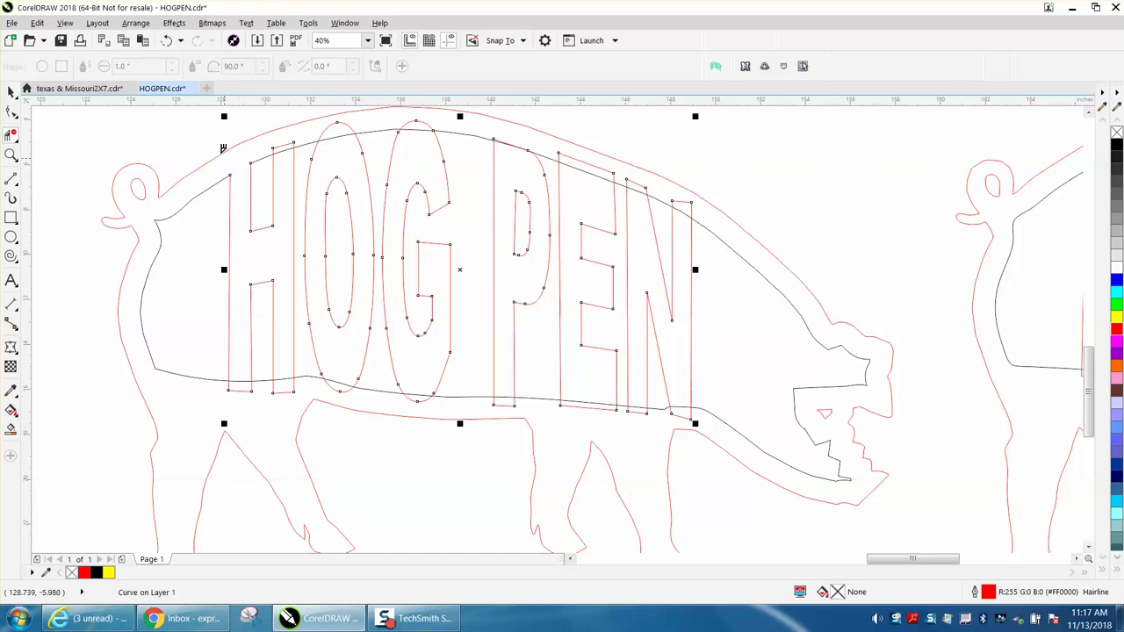
pyautogui.click(167, 40)
pyautogui.click(167, 40)
# Select the lettering plus pig body outline and apply Back Minus Front to cut out the letters.
pyautogui.click(12, 92)
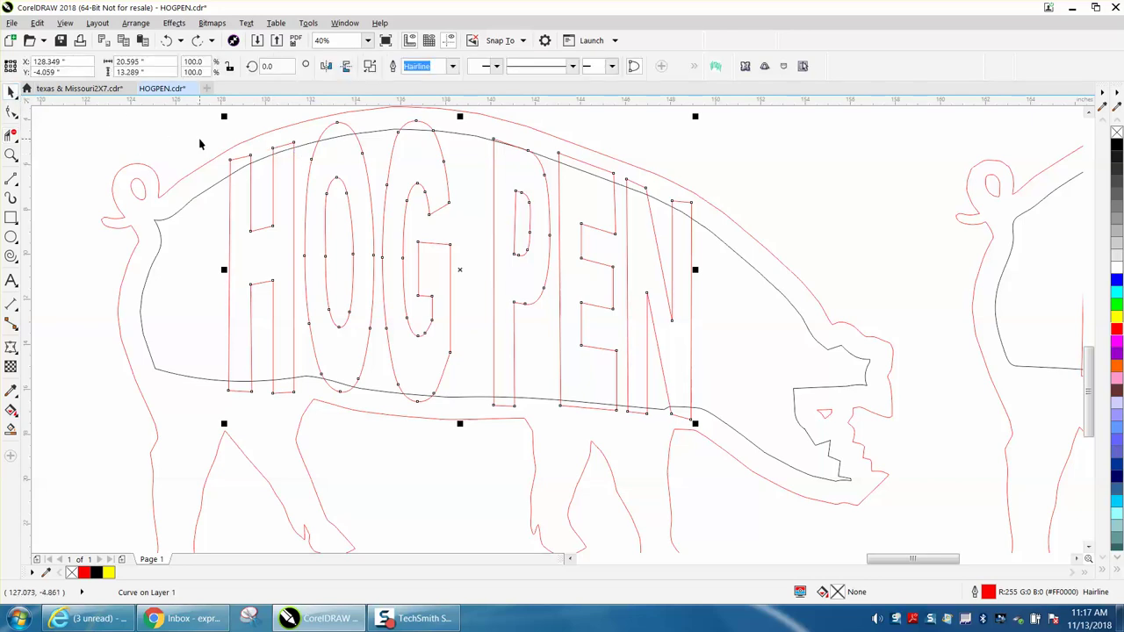
pyautogui.click(202, 145)
pyautogui.click(251, 184)
pyautogui.keyDown('shift'); pyautogui.click(220, 182); pyautogui.keyUp('shift')
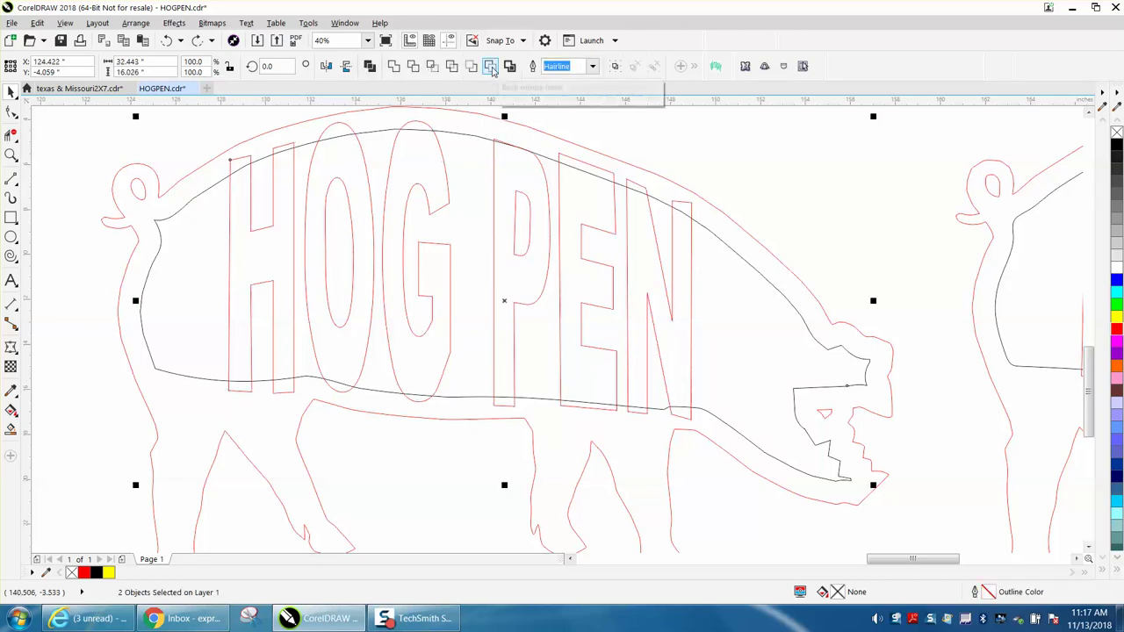
pyautogui.click(492, 68)
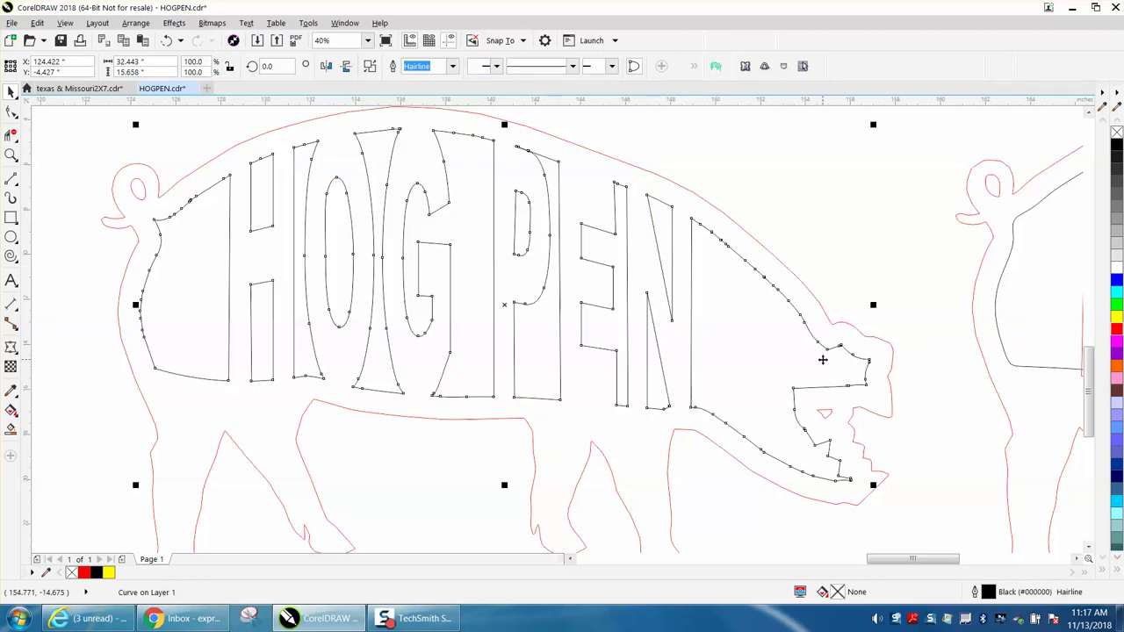
pyautogui.scroll(-4, 745, 334)
pyautogui.scroll(-2, 745, 334)
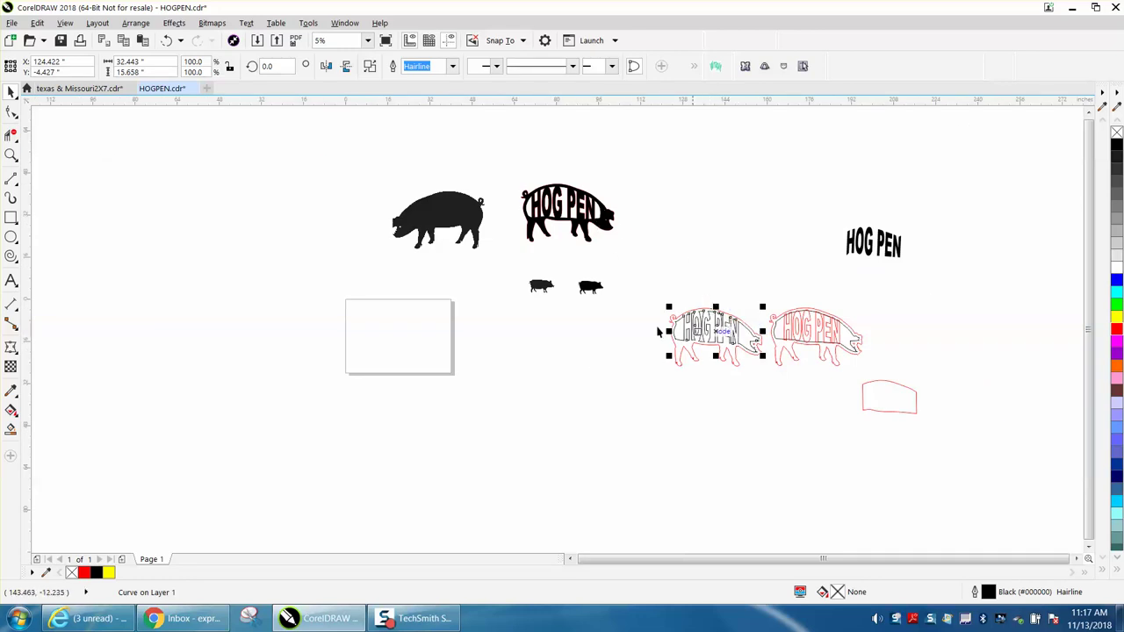
pyautogui.click(11, 154)
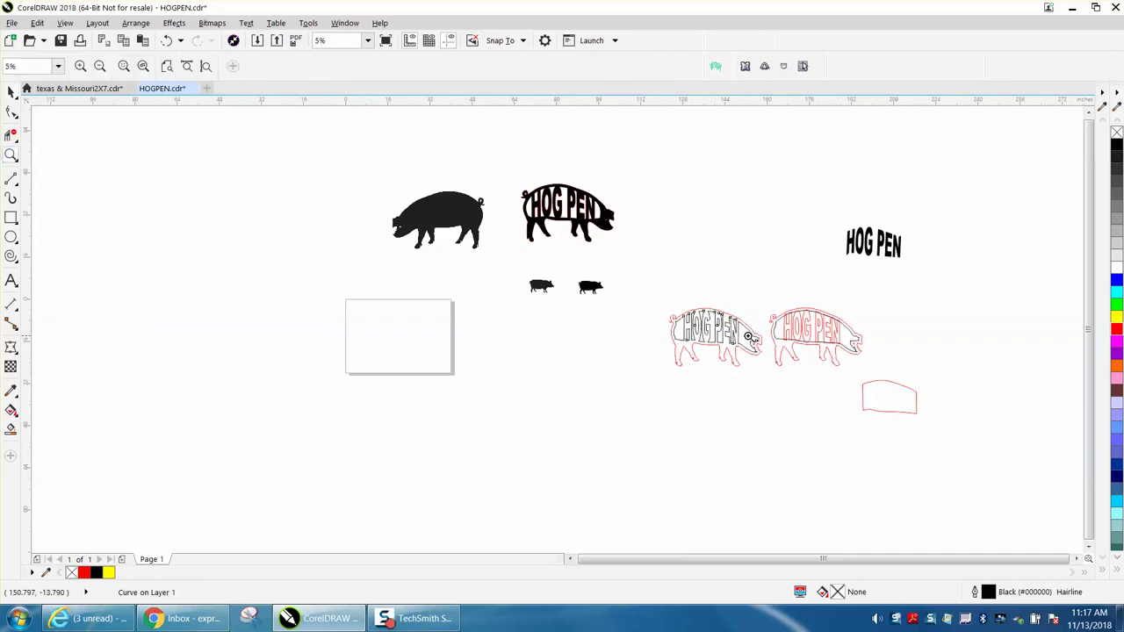
pyautogui.moveTo(787, 374); pyautogui.dragTo(787, 375)
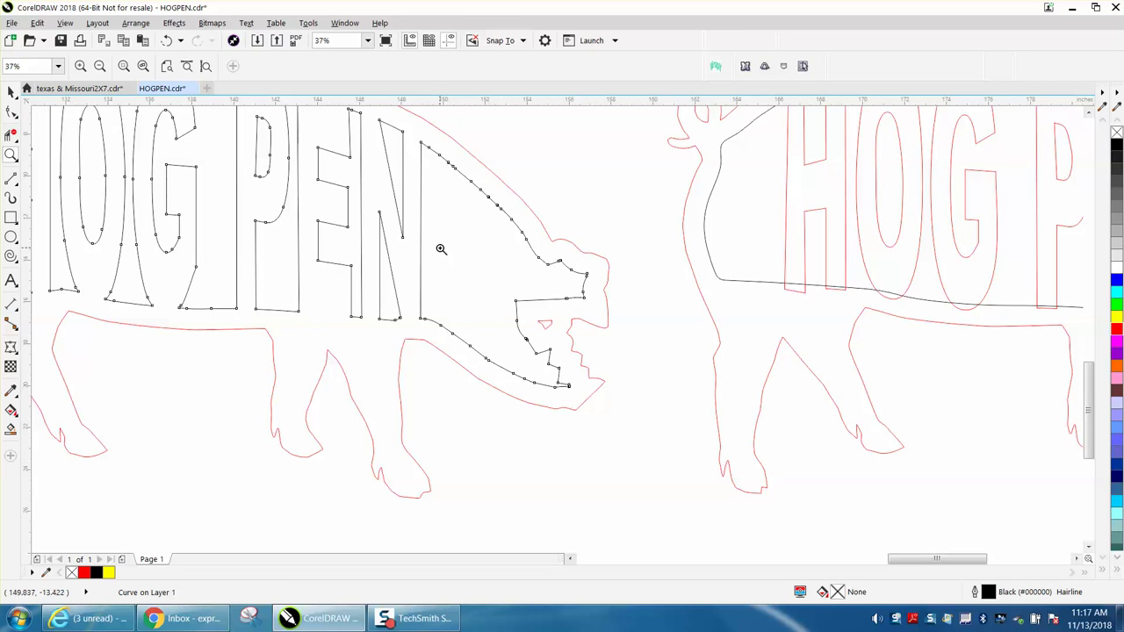
# Delete excess nodes at the head end, on the upper diagonal past the N, and near the bottom.
pyautogui.click(11, 111)
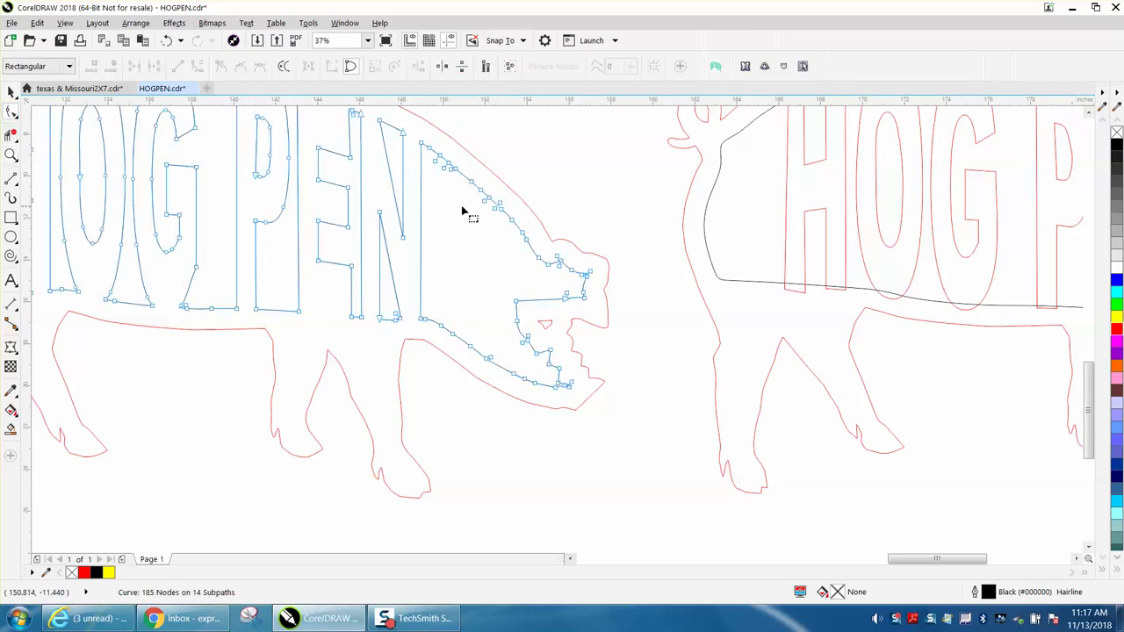
pyautogui.moveTo(507, 213); pyautogui.dragTo(626, 413)
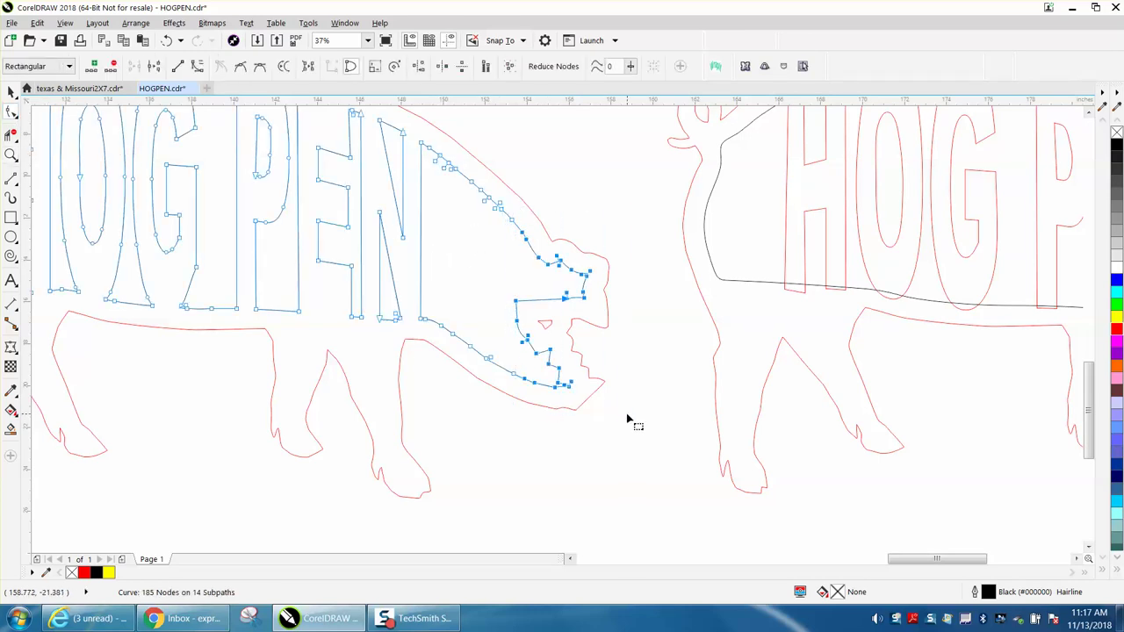
pyautogui.press('Delete')
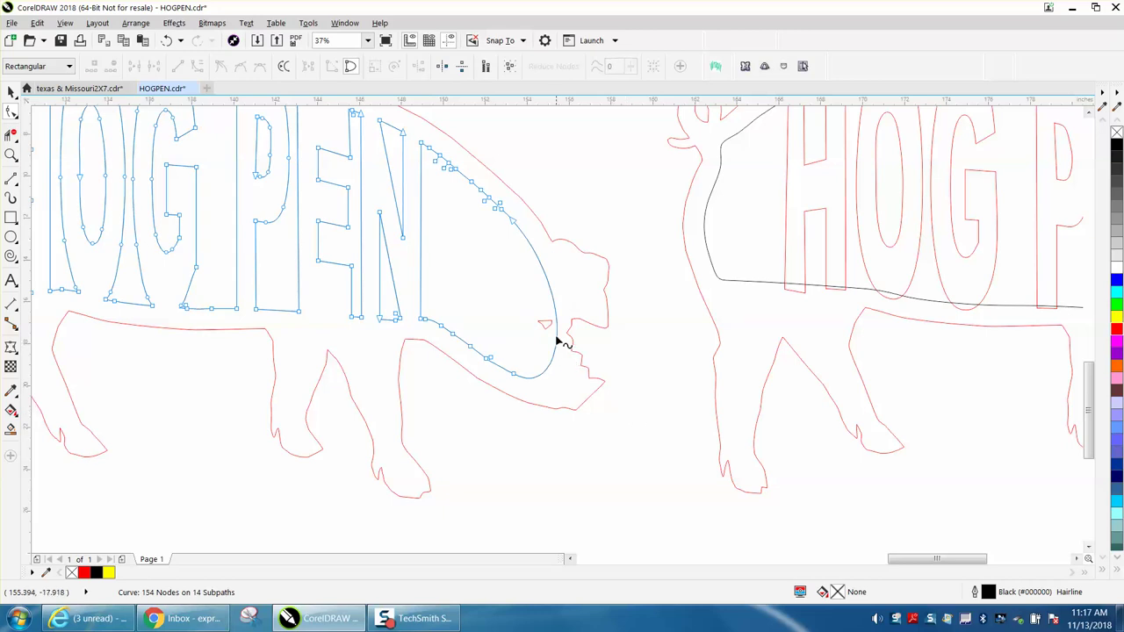
pyautogui.moveTo(472, 170); pyautogui.dragTo(541, 243)
pyautogui.press('Delete')
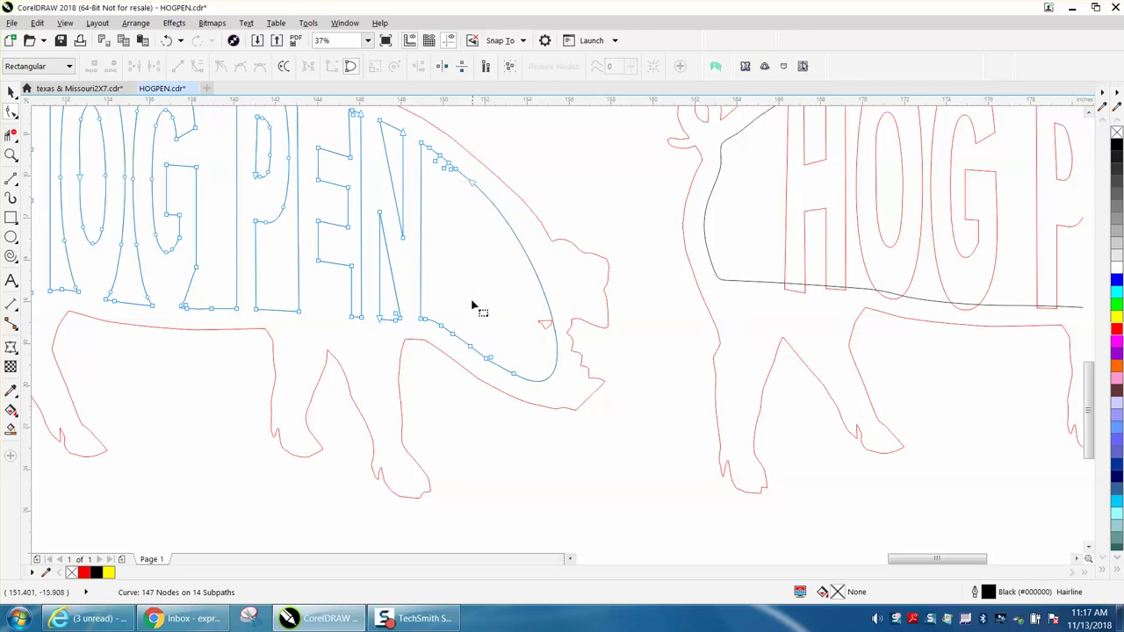
pyautogui.moveTo(475, 325); pyautogui.dragTo(497, 231)
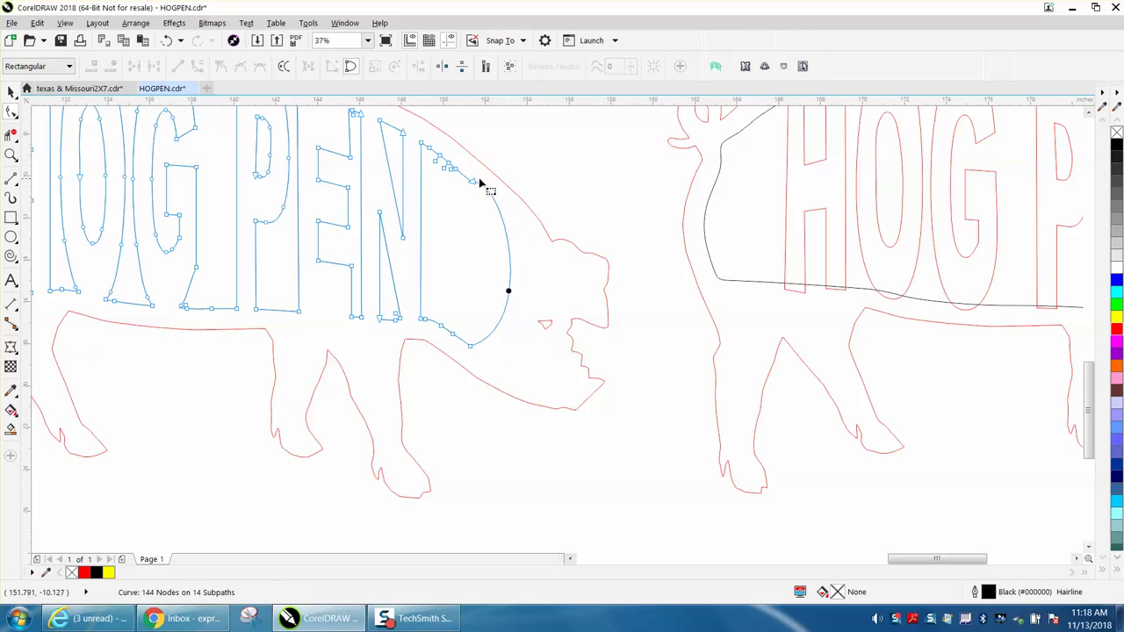
pyautogui.press('Delete')
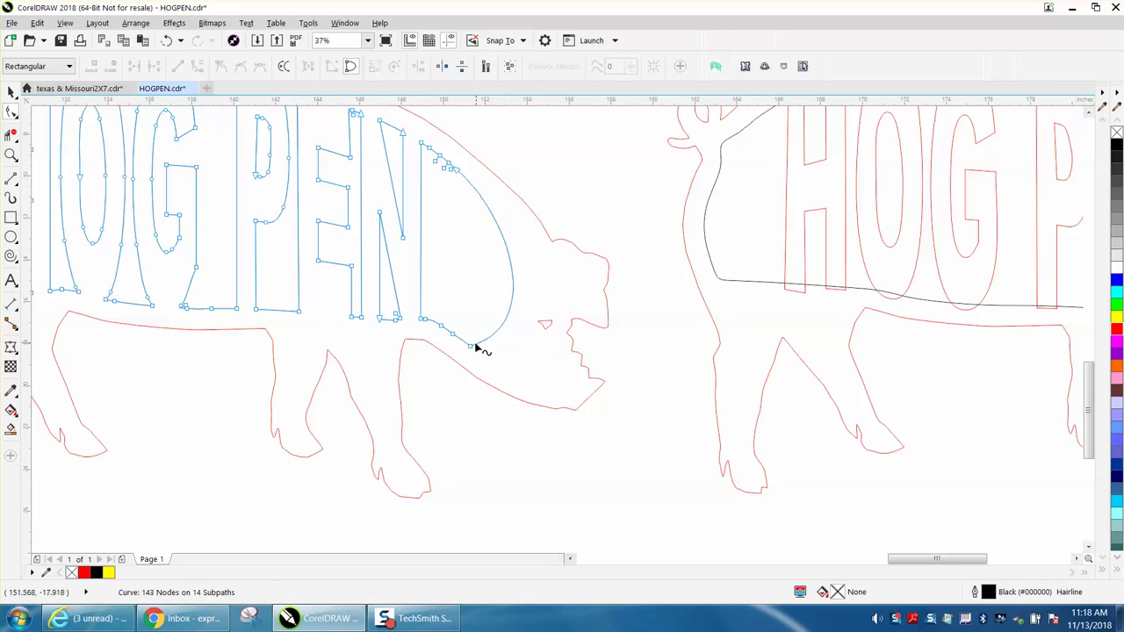
pyautogui.scroll(-3, 574, 276)
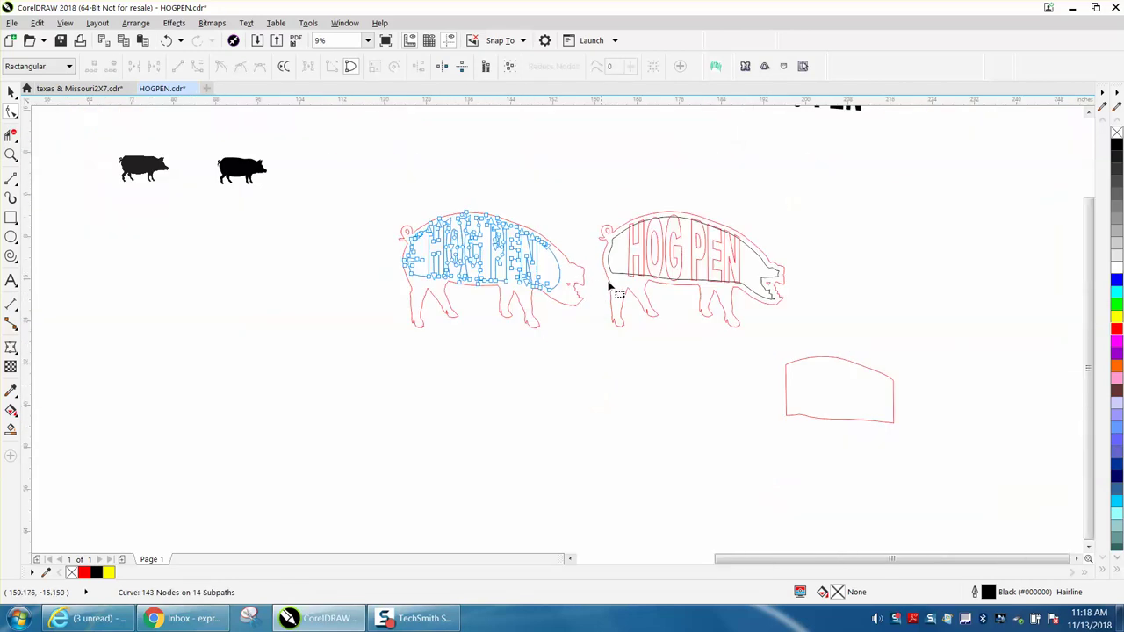
pyautogui.click(11, 154)
# Delete further excess nodes on the left body curve and the upper-left curve.
pyautogui.scroll(4, 475, 291)
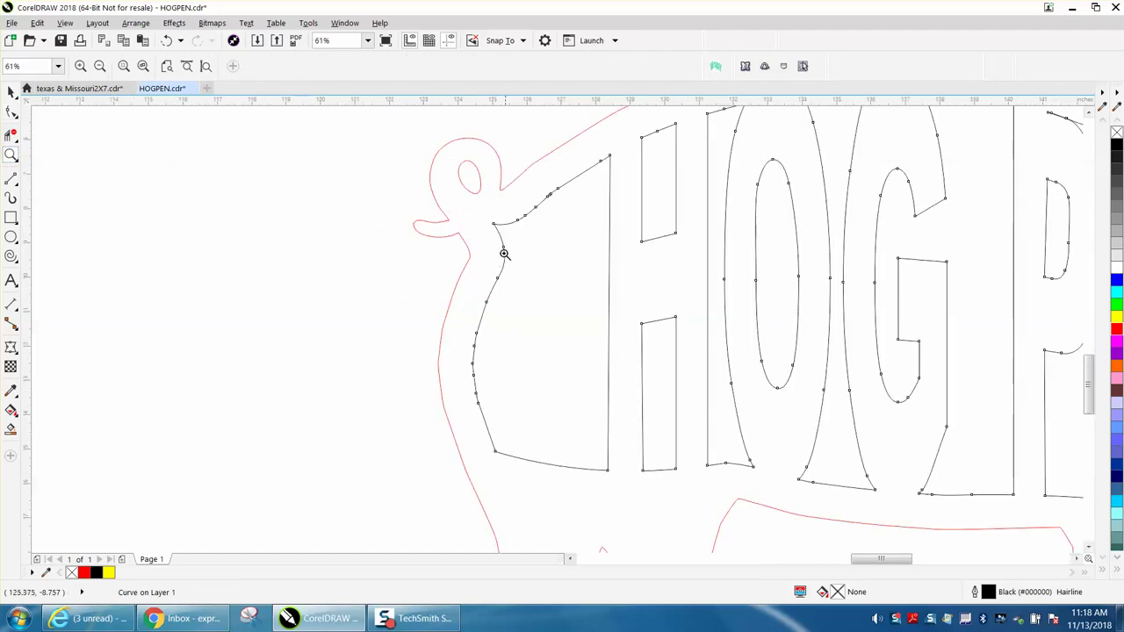
pyautogui.click(12, 112)
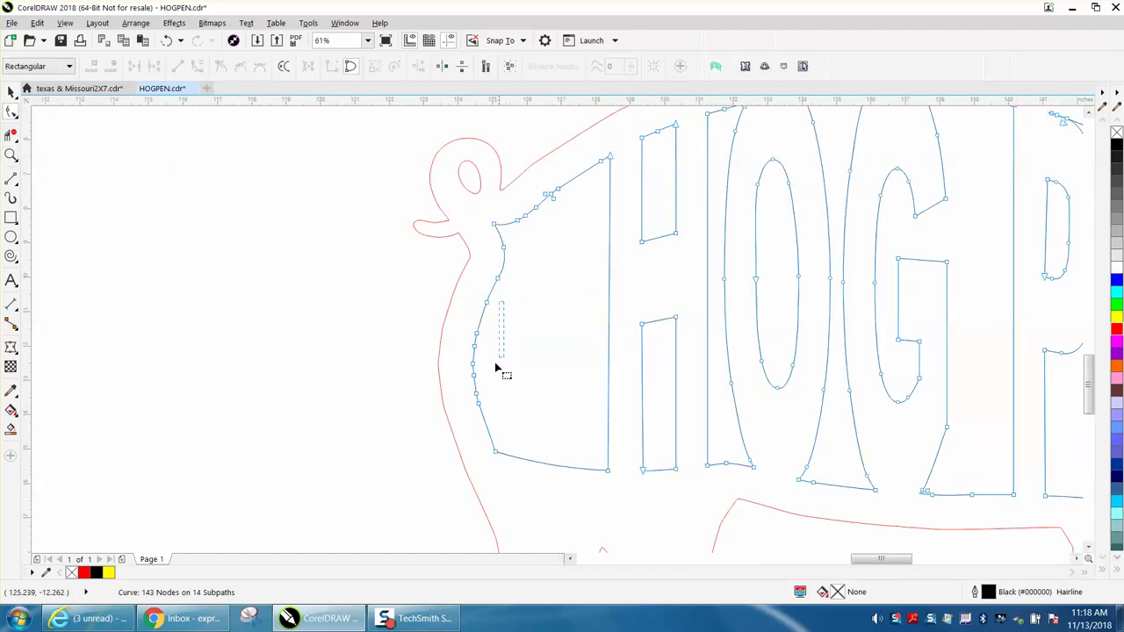
pyautogui.moveTo(495, 367); pyautogui.dragTo(448, 405)
pyautogui.press('Delete')
pyautogui.moveTo(575, 228); pyautogui.dragTo(577, 231)
pyautogui.press('Delete')
pyautogui.scroll(-3, 506, 230)
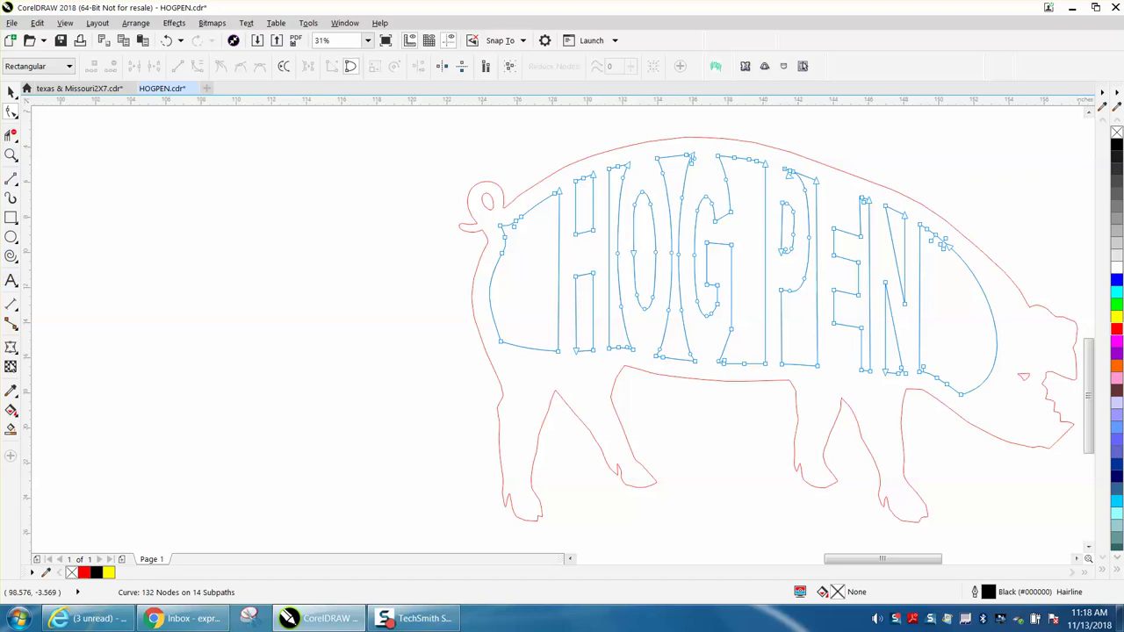
# Try a black fill on the pig shape around the letters, undo it, and return to node editing.
pyautogui.click(10, 429)
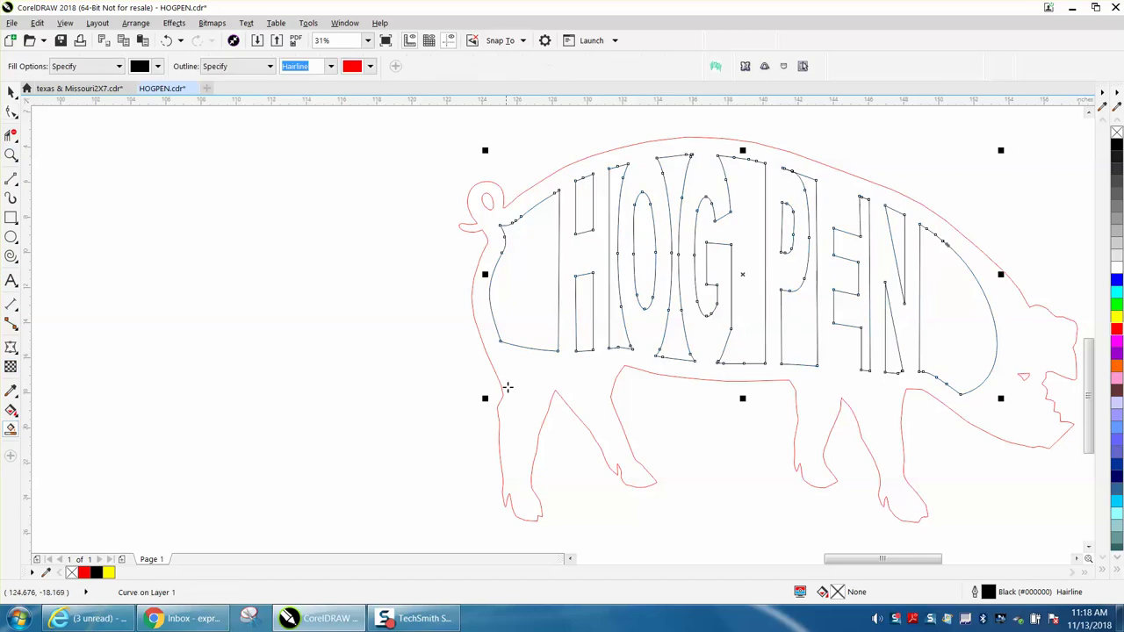
pyautogui.click(508, 387)
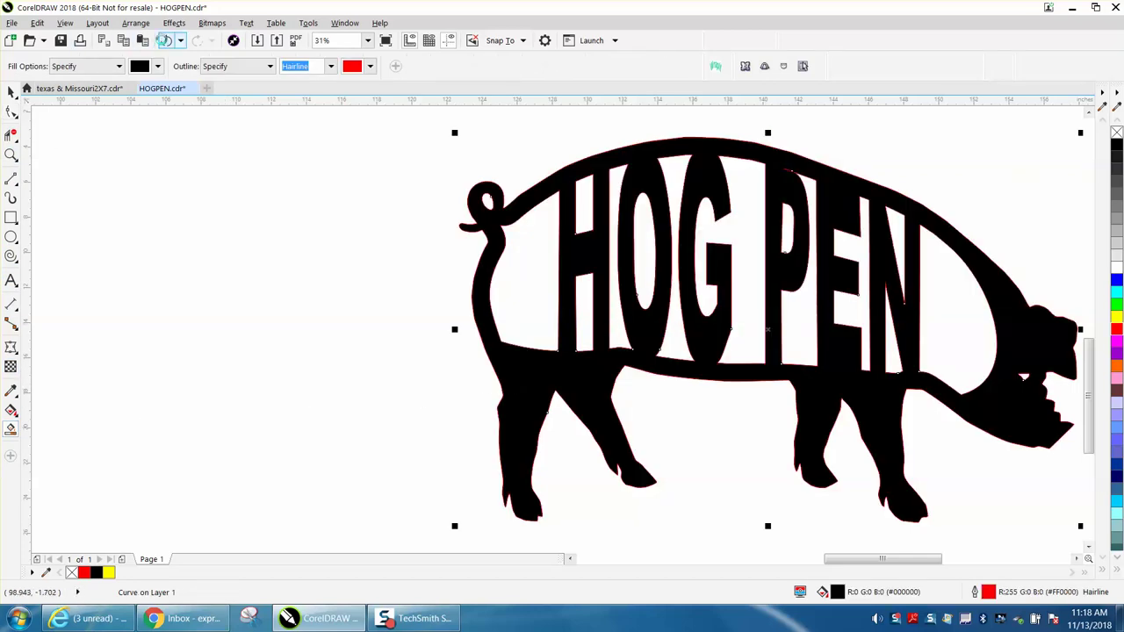
pyautogui.click(165, 40)
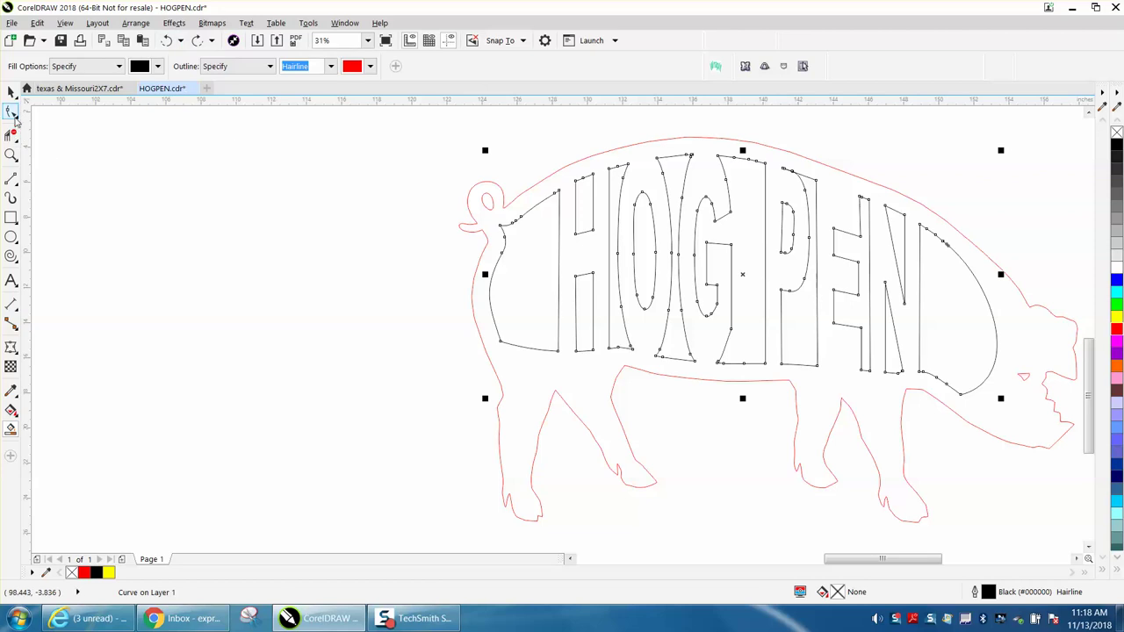
pyautogui.click(12, 114)
pyautogui.click(12, 114)
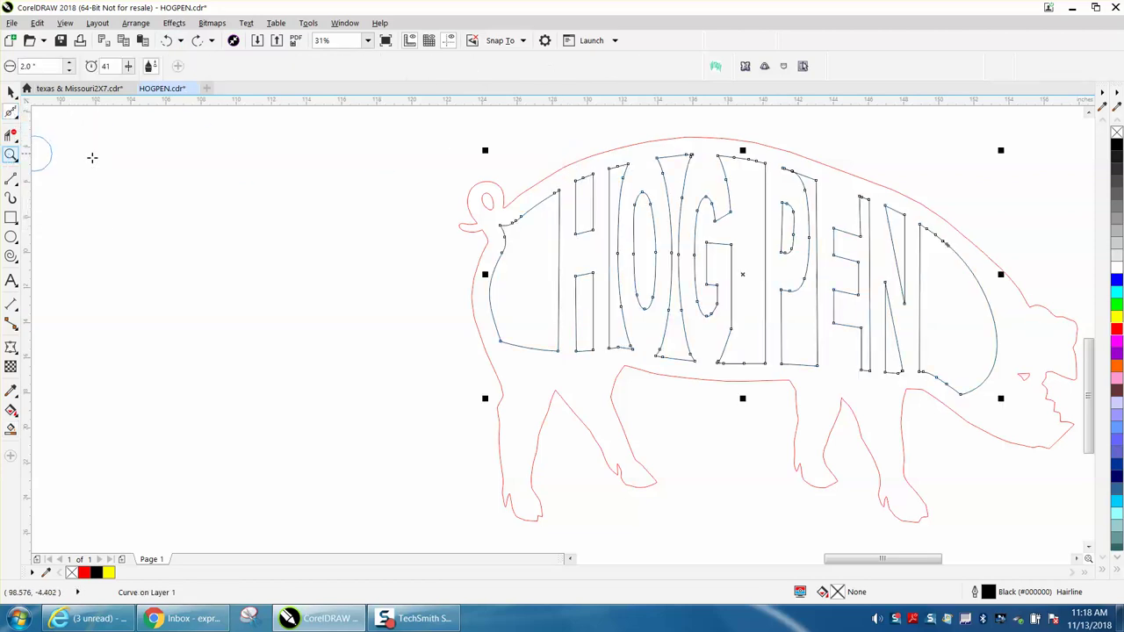
# Zoom in on the curve left of the H and smooth it with the Smooth brush.
pyautogui.click(50, 156)
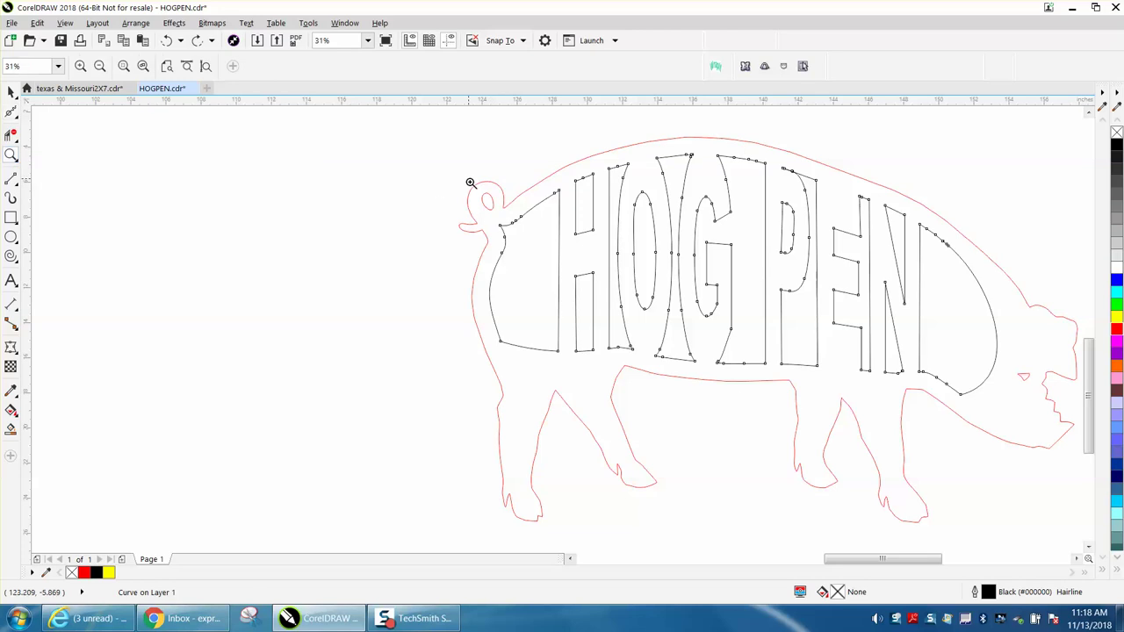
pyautogui.moveTo(469, 182); pyautogui.dragTo(671, 288)
pyautogui.click(16, 118)
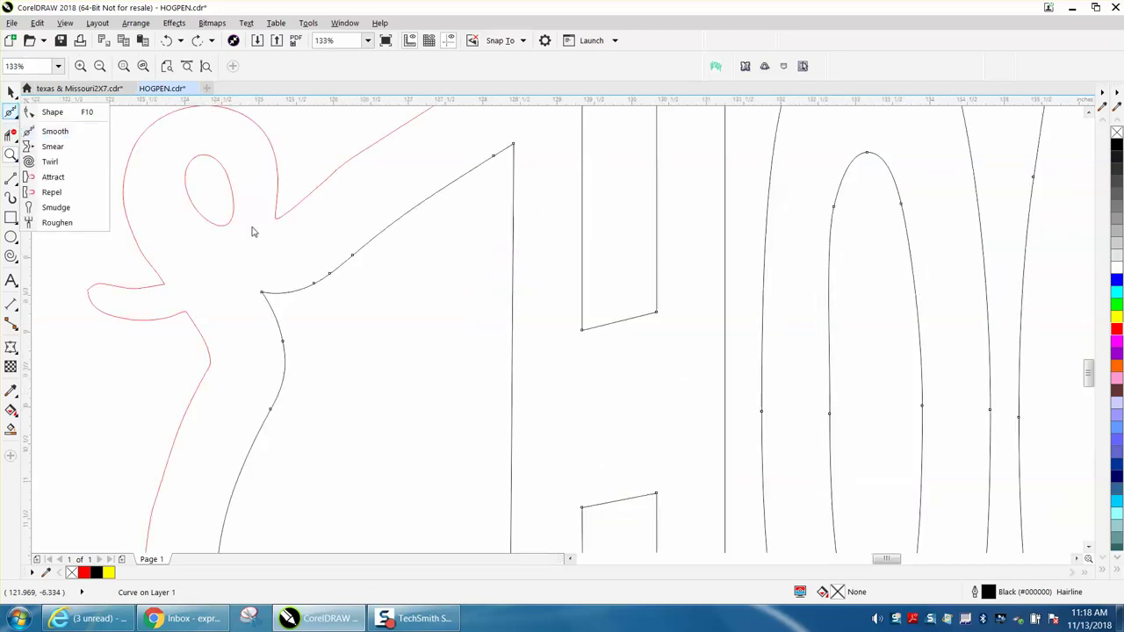
pyautogui.click(55, 131)
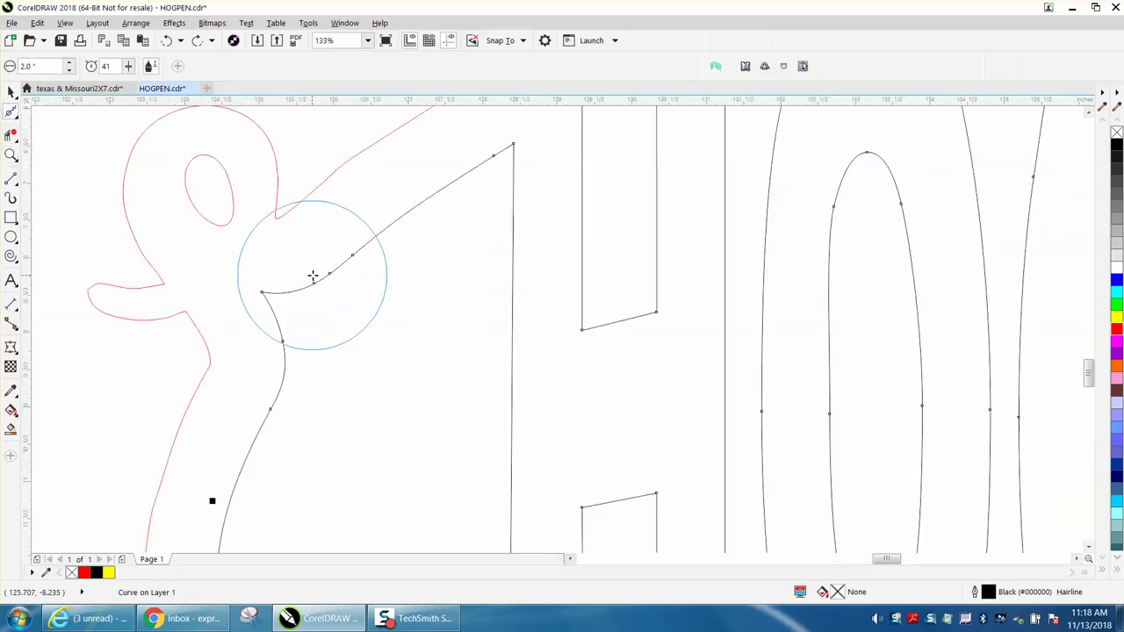
pyautogui.moveTo(334, 274)
pyautogui.mouseDown()
pyautogui.moveTo(503, 208)
pyautogui.moveTo(496, 155)
pyautogui.moveTo(459, 191)
pyautogui.mouseUp()
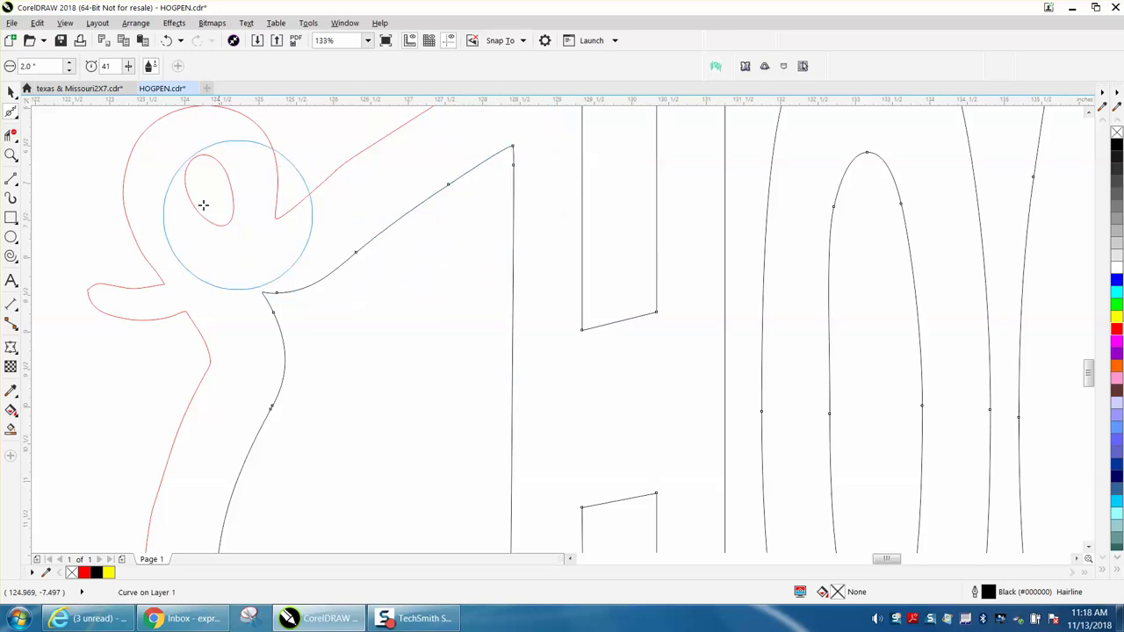
# Delete the extra nodes on the curve into the H, its diagonal line and vertical stroke.
pyautogui.click(17, 121)
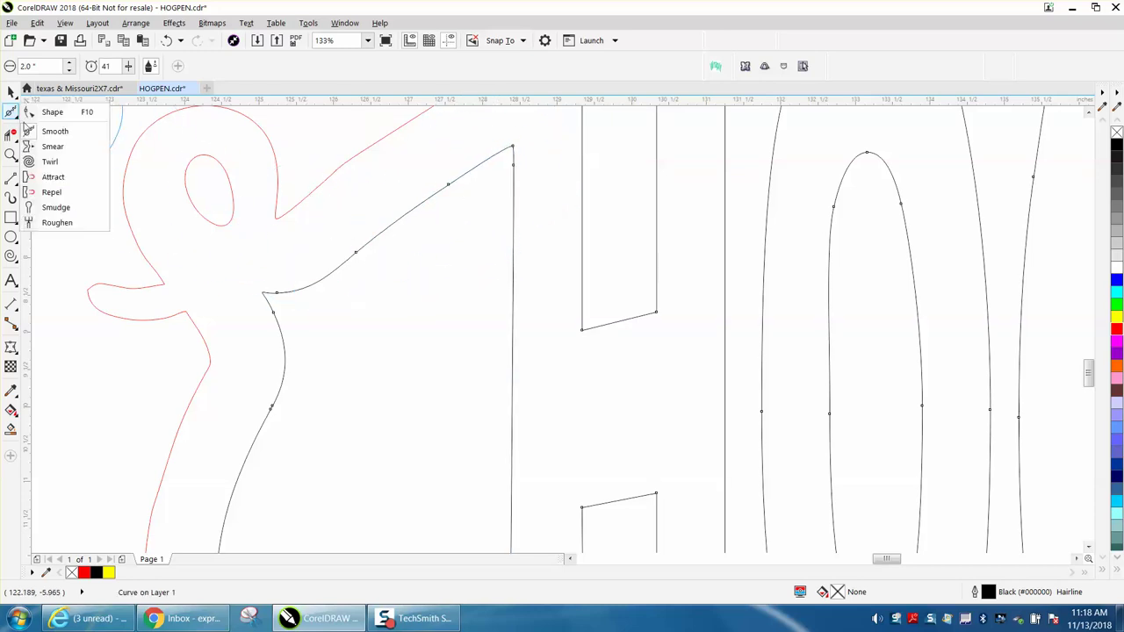
pyautogui.click(49, 112)
pyautogui.moveTo(313, 221); pyautogui.dragTo(376, 275)
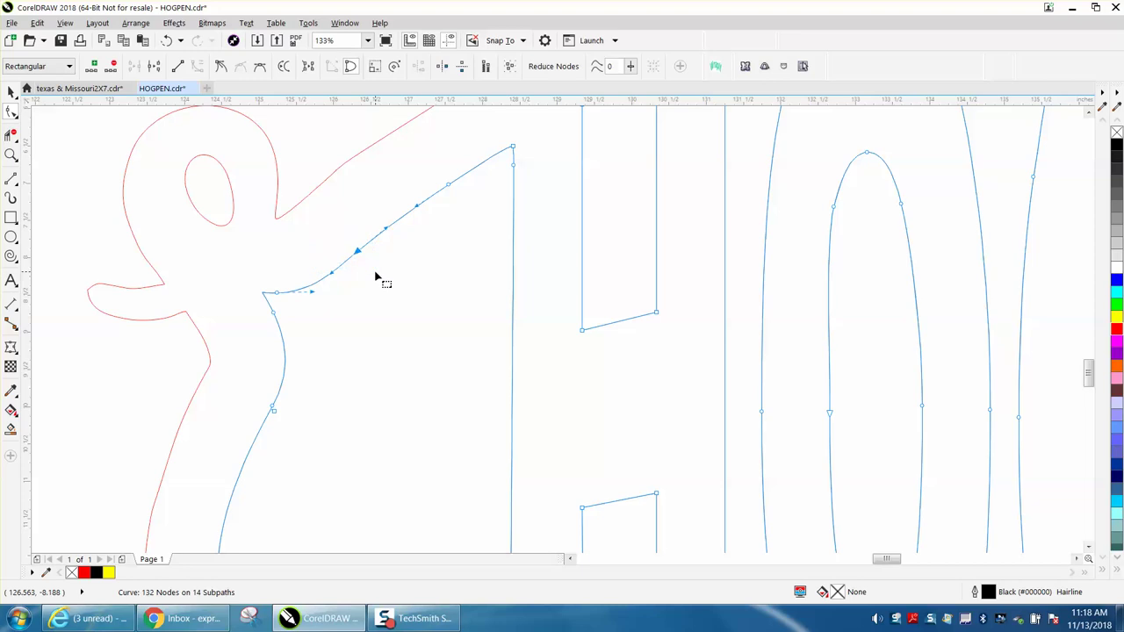
pyautogui.press('Delete')
pyautogui.moveTo(439, 176); pyautogui.dragTo(465, 208)
pyautogui.press('Delete')
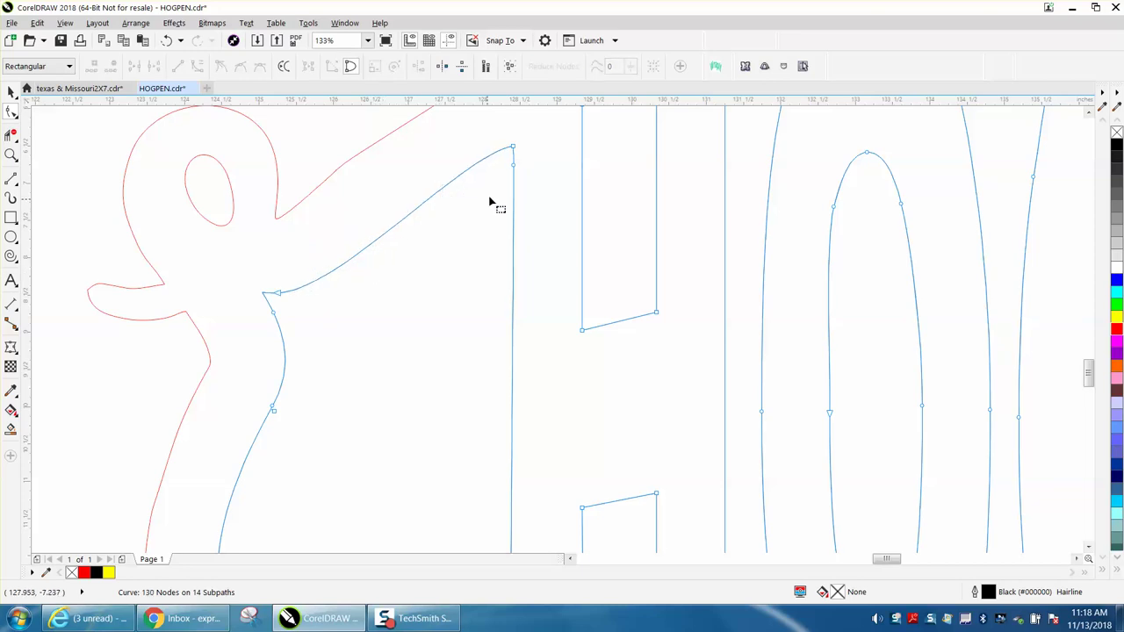
pyautogui.click(516, 166)
pyautogui.press('Delete')
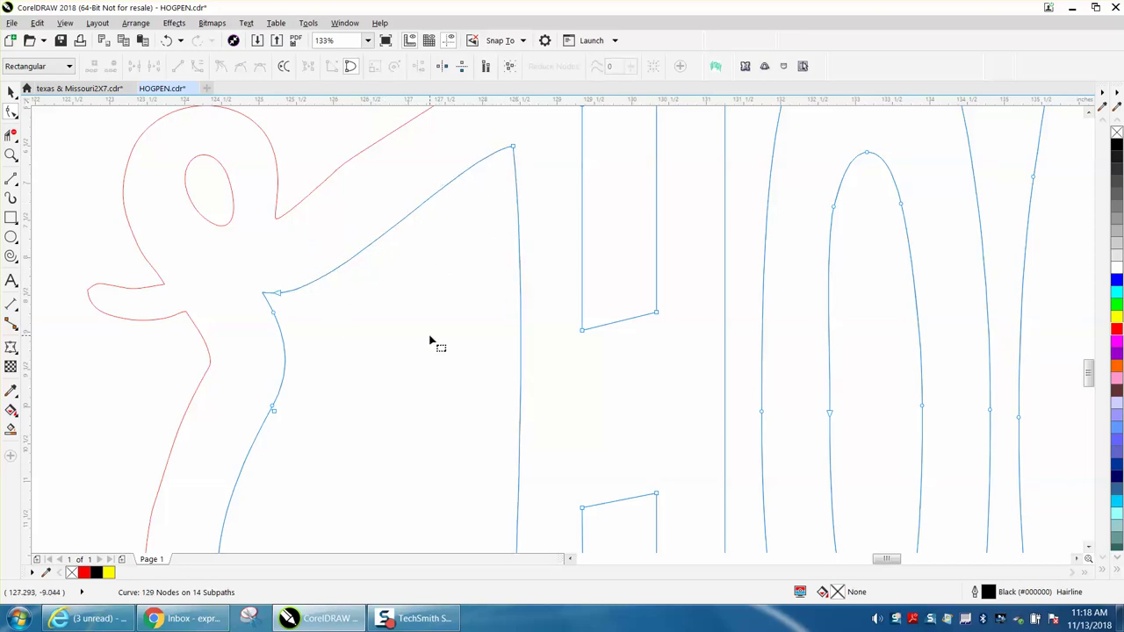
# Straighten the H's vertical stroke and remove extra nodes along the H's top edges.
pyautogui.scroll(-2, 428, 340)
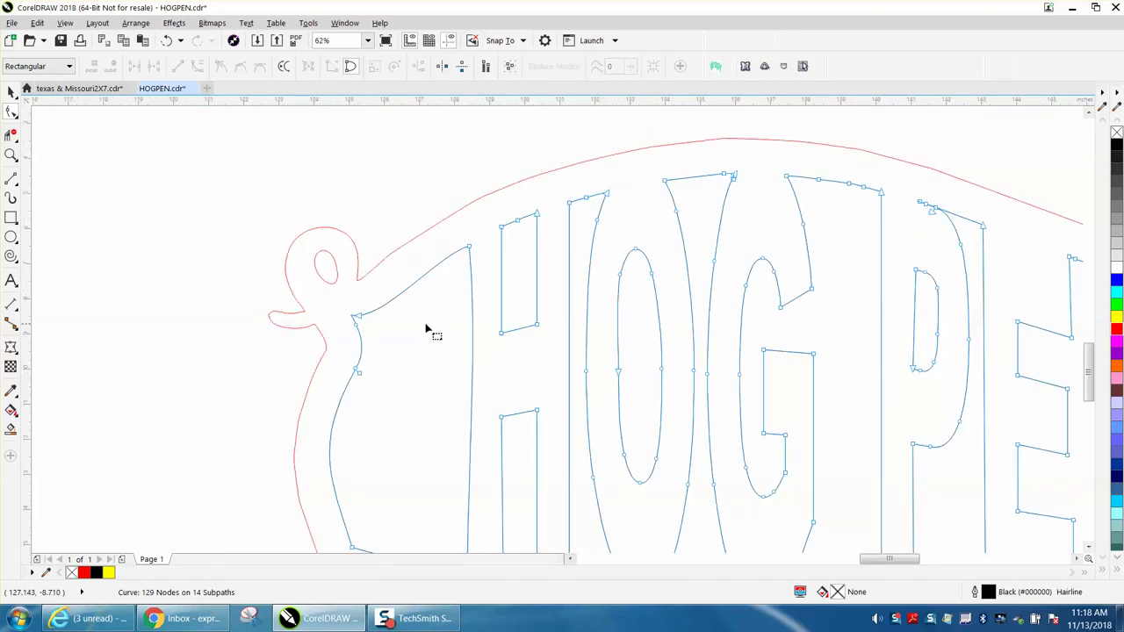
pyautogui.click(470, 249)
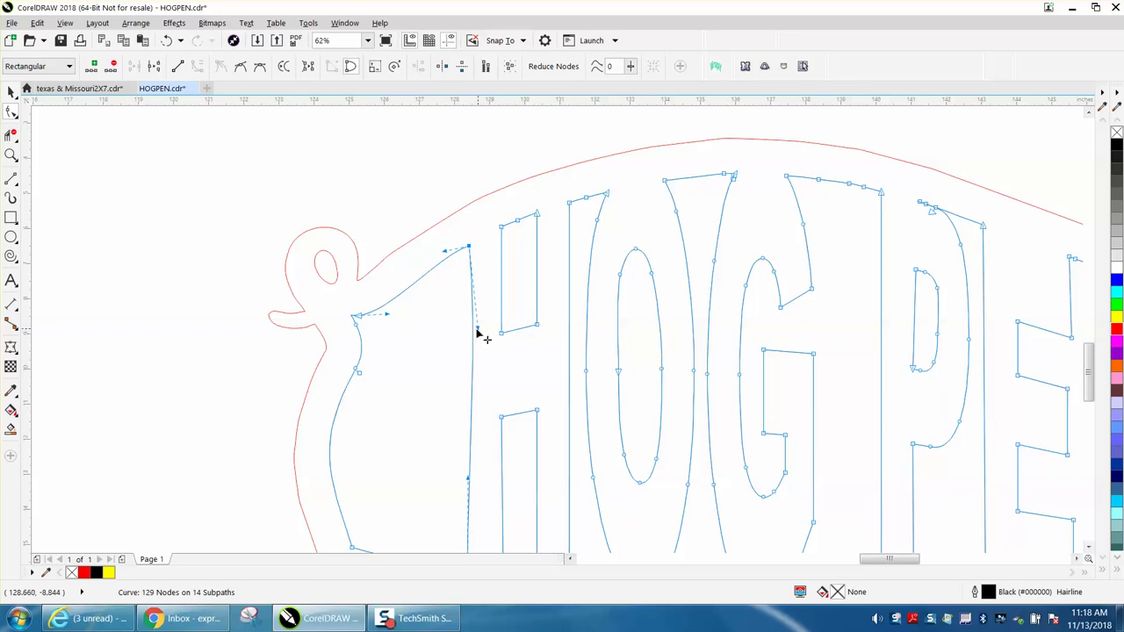
pyautogui.moveTo(479, 331); pyautogui.dragTo(473, 331)
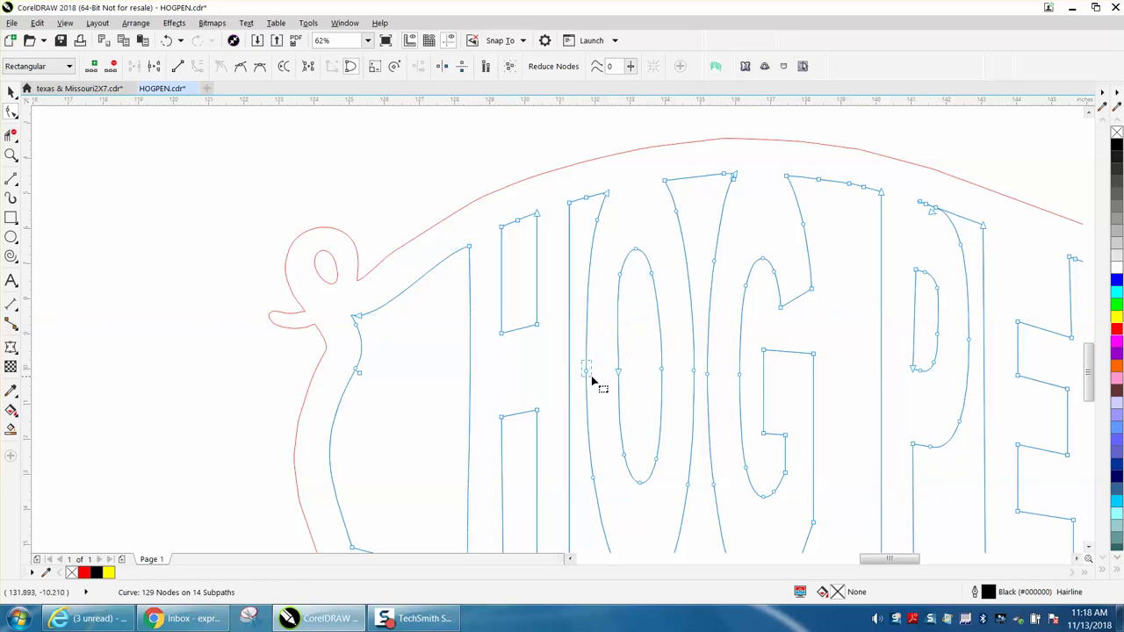
pyautogui.press('Delete')
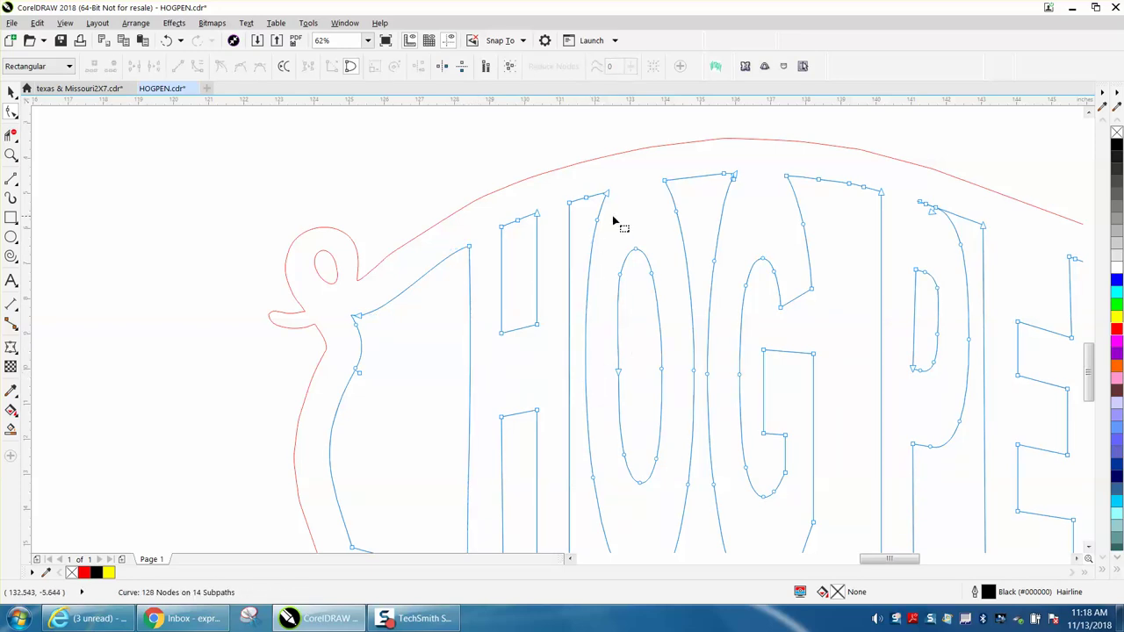
pyautogui.doubleClick(584, 195)
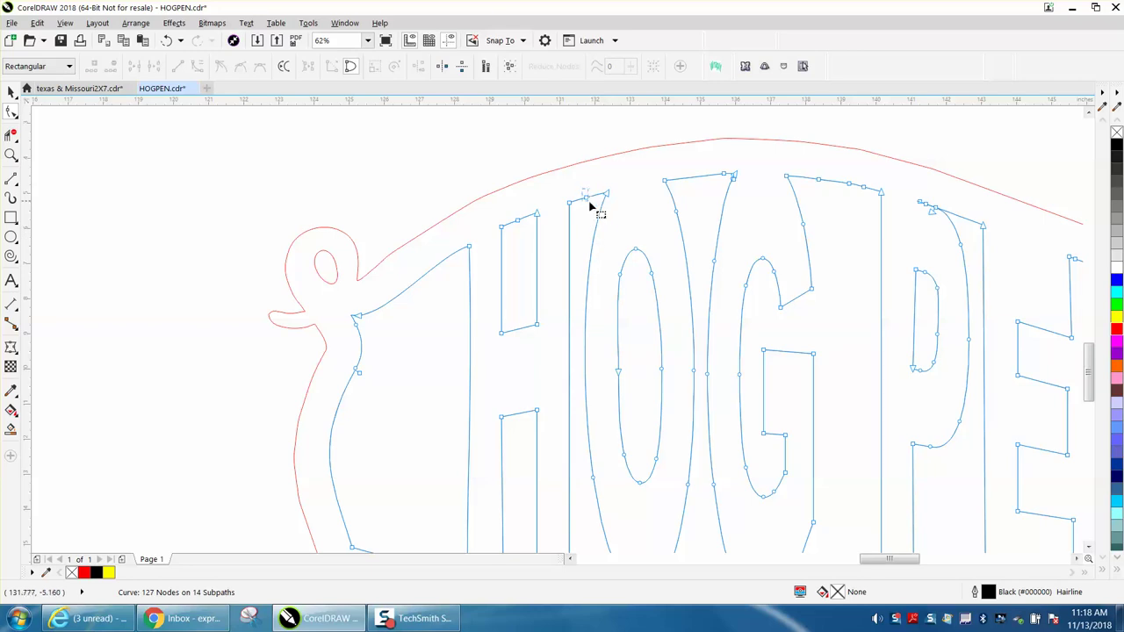
pyautogui.doubleClick(585, 193)
pyautogui.doubleClick(518, 220)
# Remove the extra nodes along the O and P tops, bringing the curve to 121 nodes.
pyautogui.doubleClick(722, 175)
pyautogui.moveTo(814, 173); pyautogui.dragTo(862, 204)
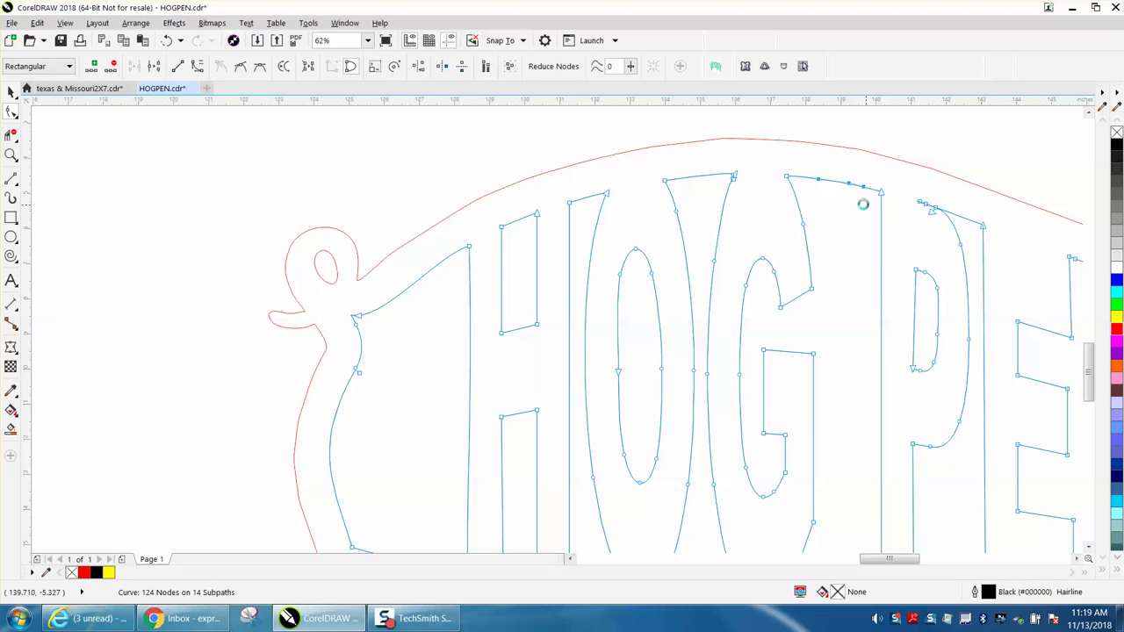
pyautogui.press('Delete')
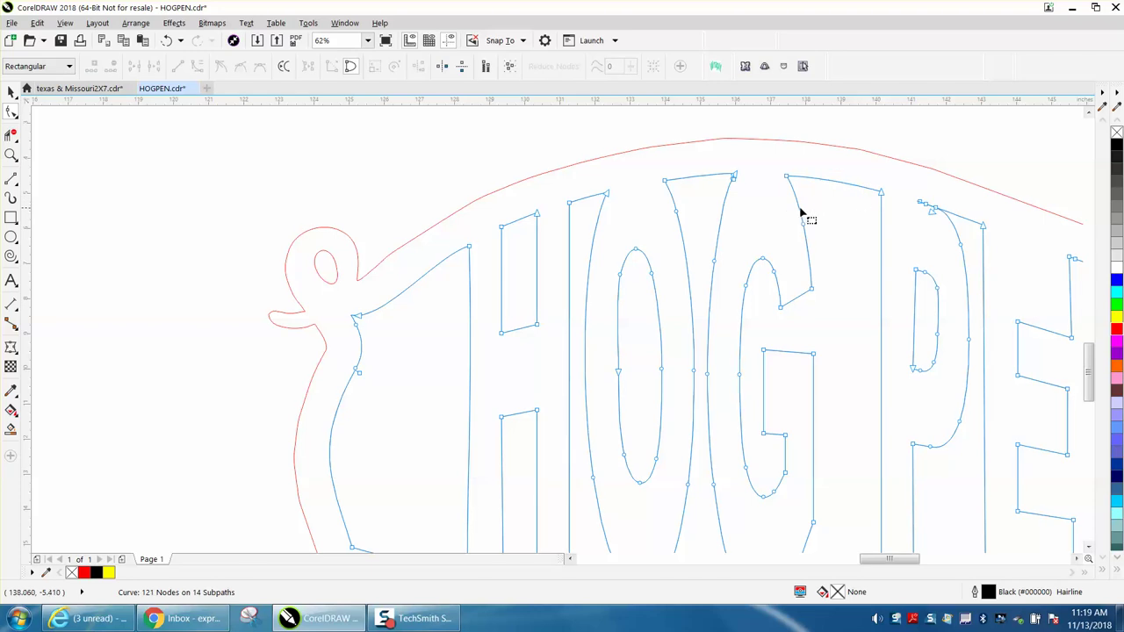
pyautogui.click(10, 155)
# Zoom in on the P's top corner and delete the leftover end nodes and short segment.
pyautogui.moveTo(897, 192); pyautogui.dragTo(1010, 257)
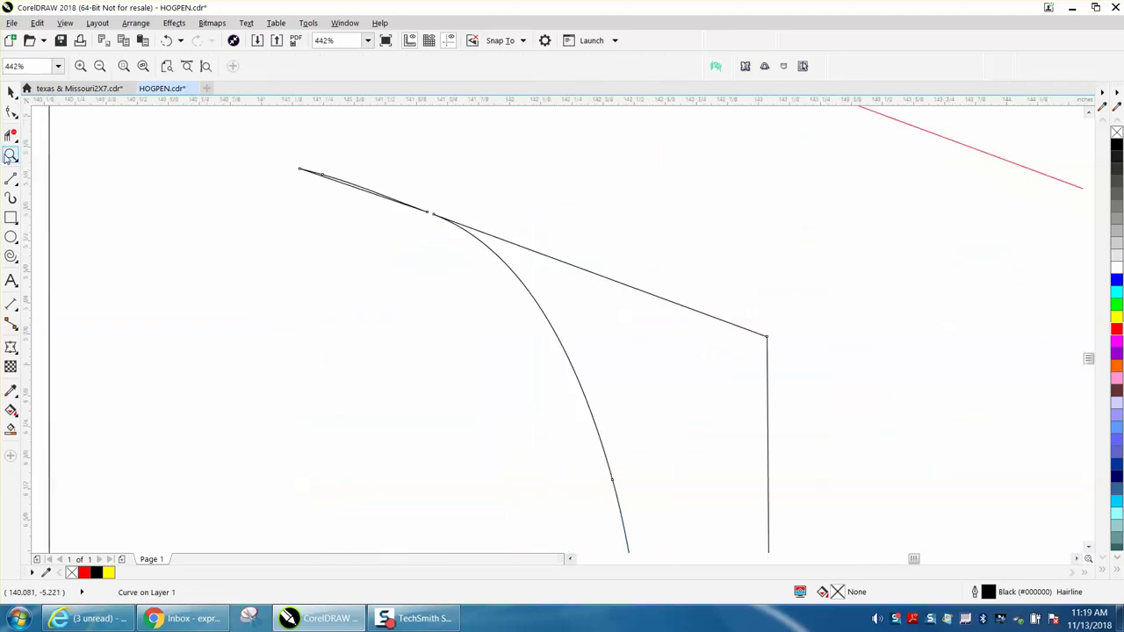
pyautogui.click(10, 111)
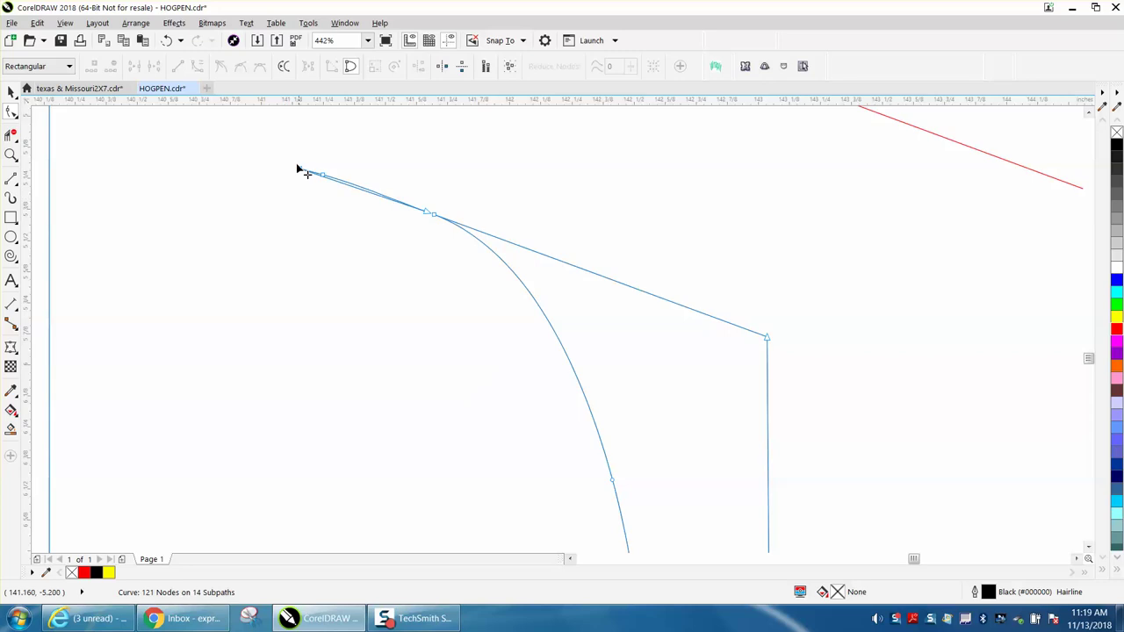
pyautogui.moveTo(326, 179); pyautogui.dragTo(328, 182)
pyautogui.press('Delete')
pyautogui.click(427, 215)
pyautogui.press('Delete')
# Delete the stray nodes right of and below the N, leaving 111 nodes, and select the curve.
pyautogui.scroll(-5, 640, 264)
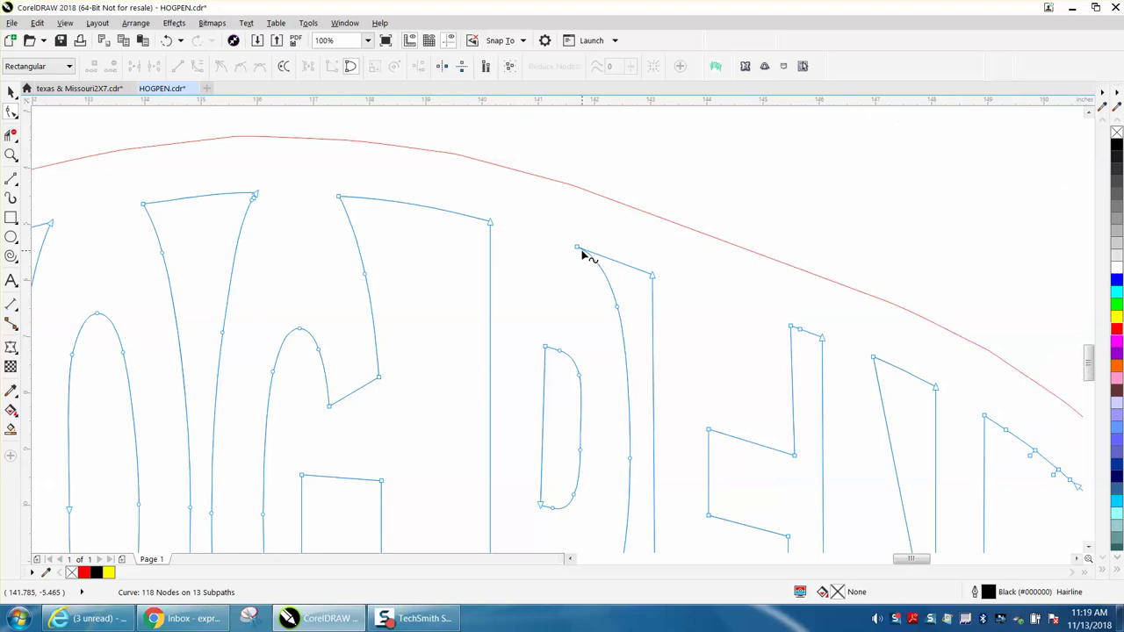
pyautogui.moveTo(800, 337); pyautogui.dragTo(848, 387)
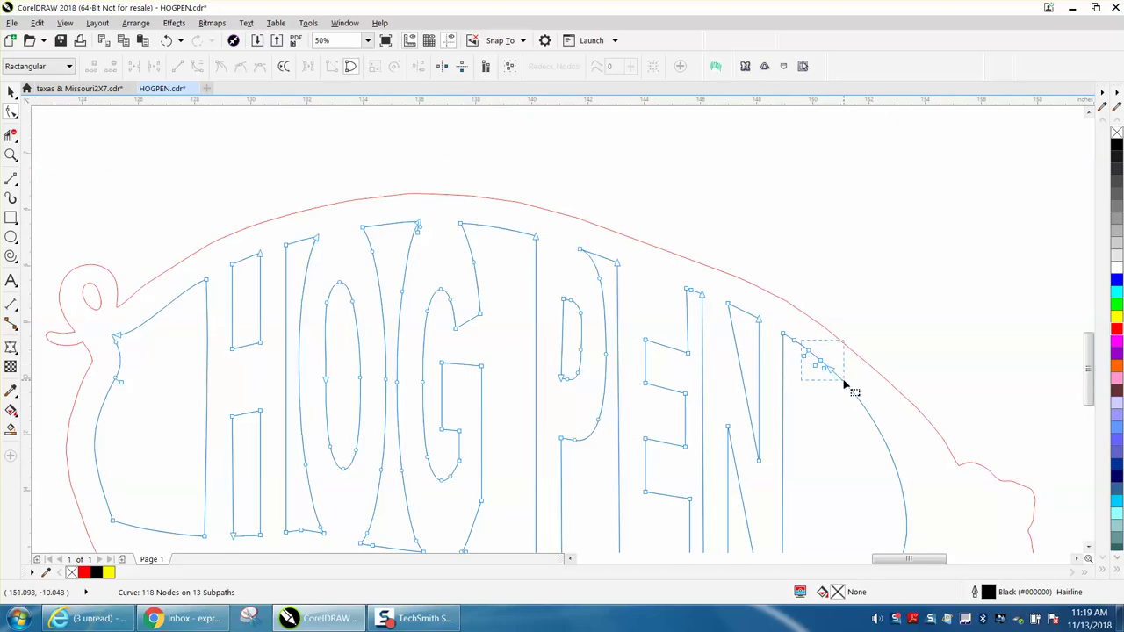
pyautogui.press('Delete')
pyautogui.scroll(-1, 844, 387)
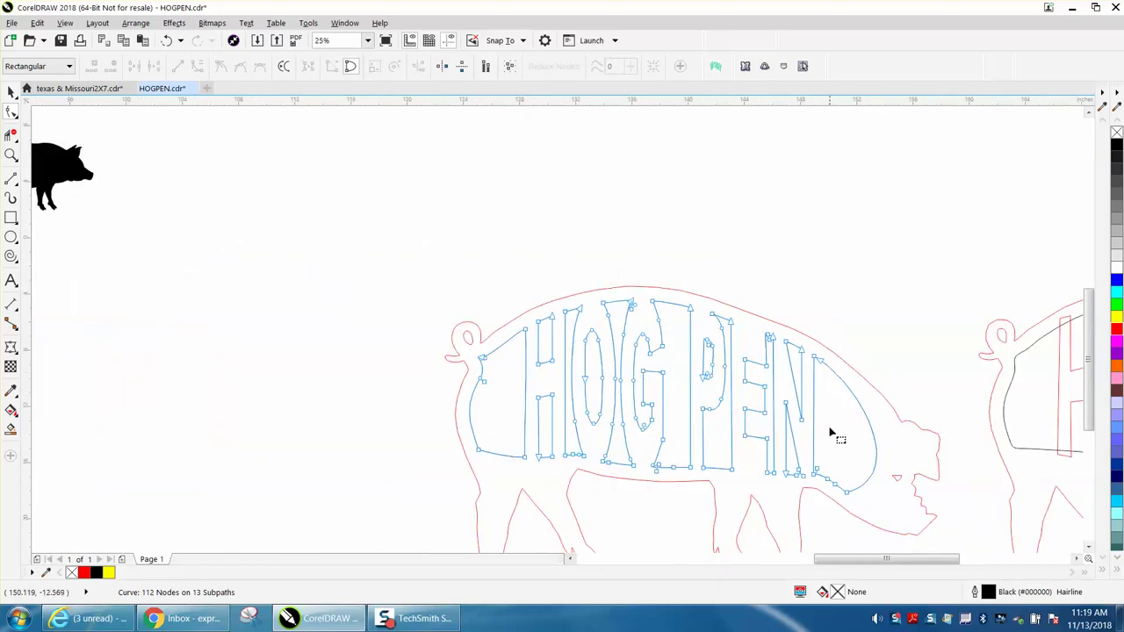
pyautogui.moveTo(833, 462); pyautogui.dragTo(822, 497)
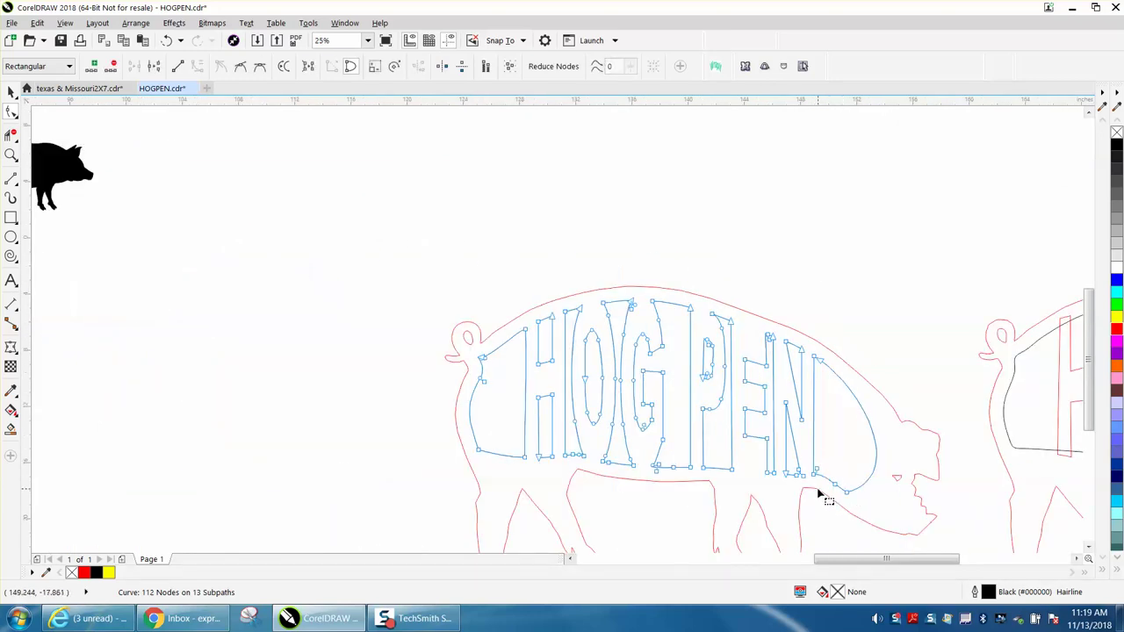
pyautogui.press('Delete')
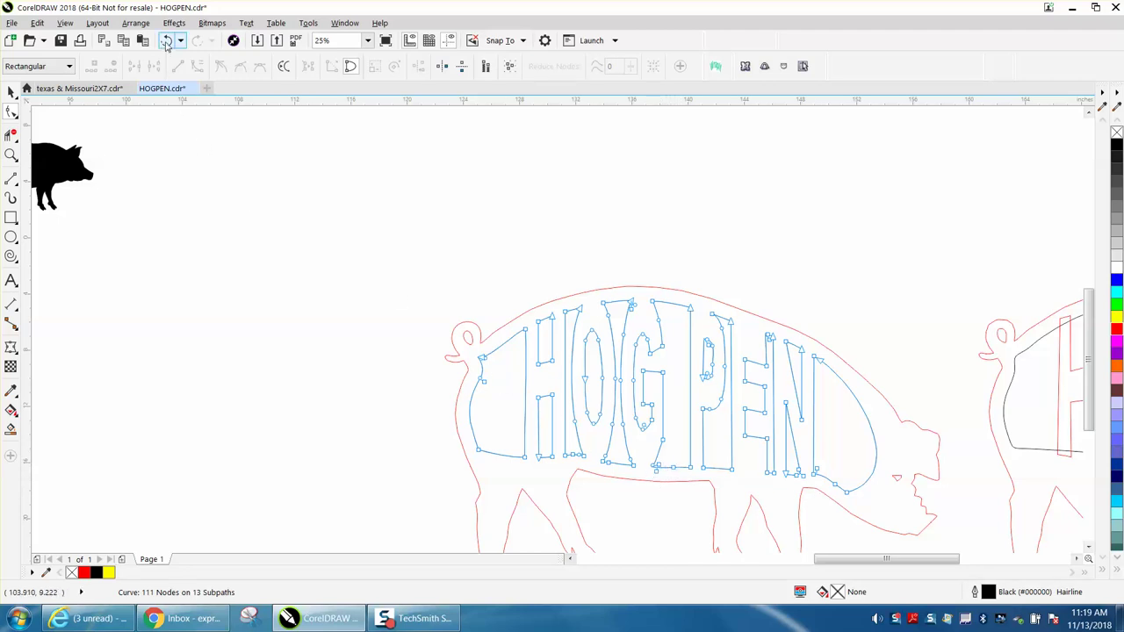
pyautogui.click(11, 91)
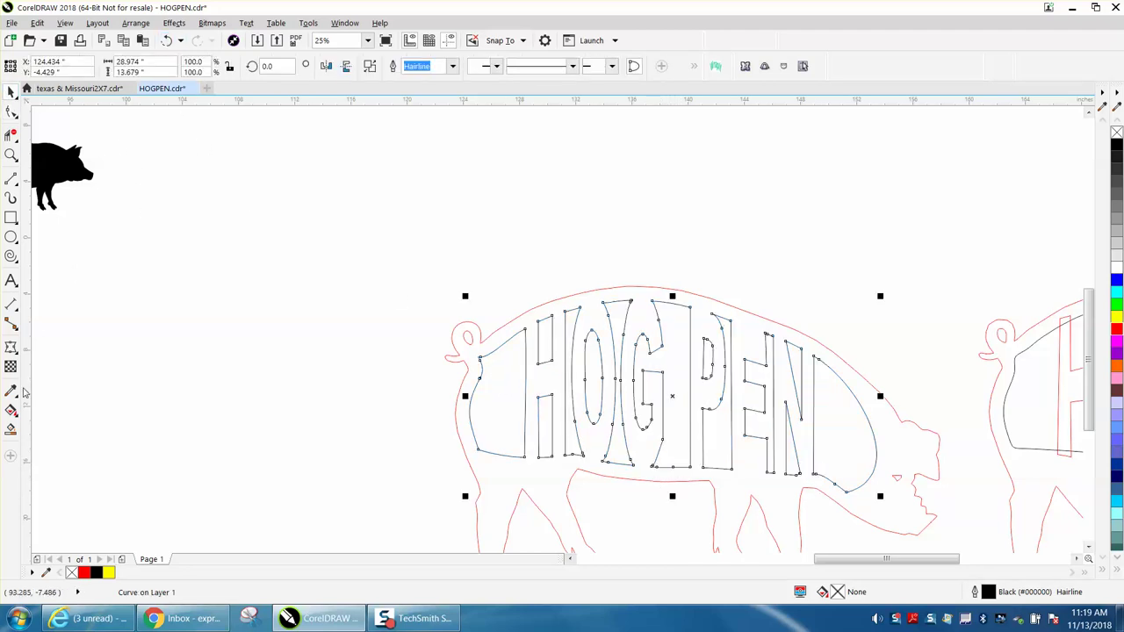
pyautogui.click(10, 429)
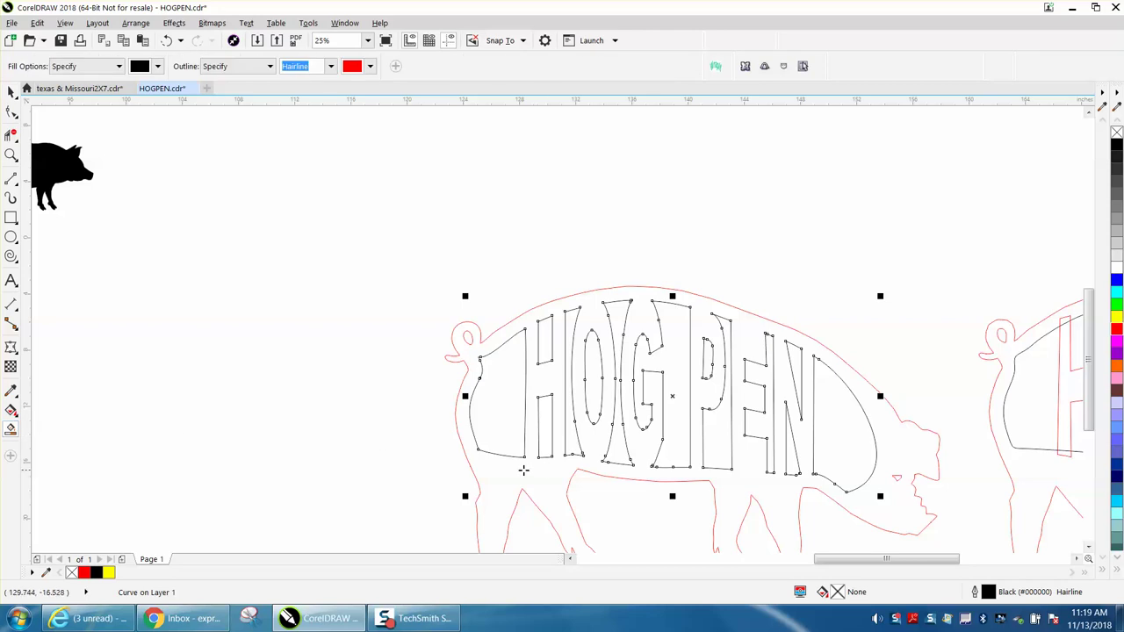